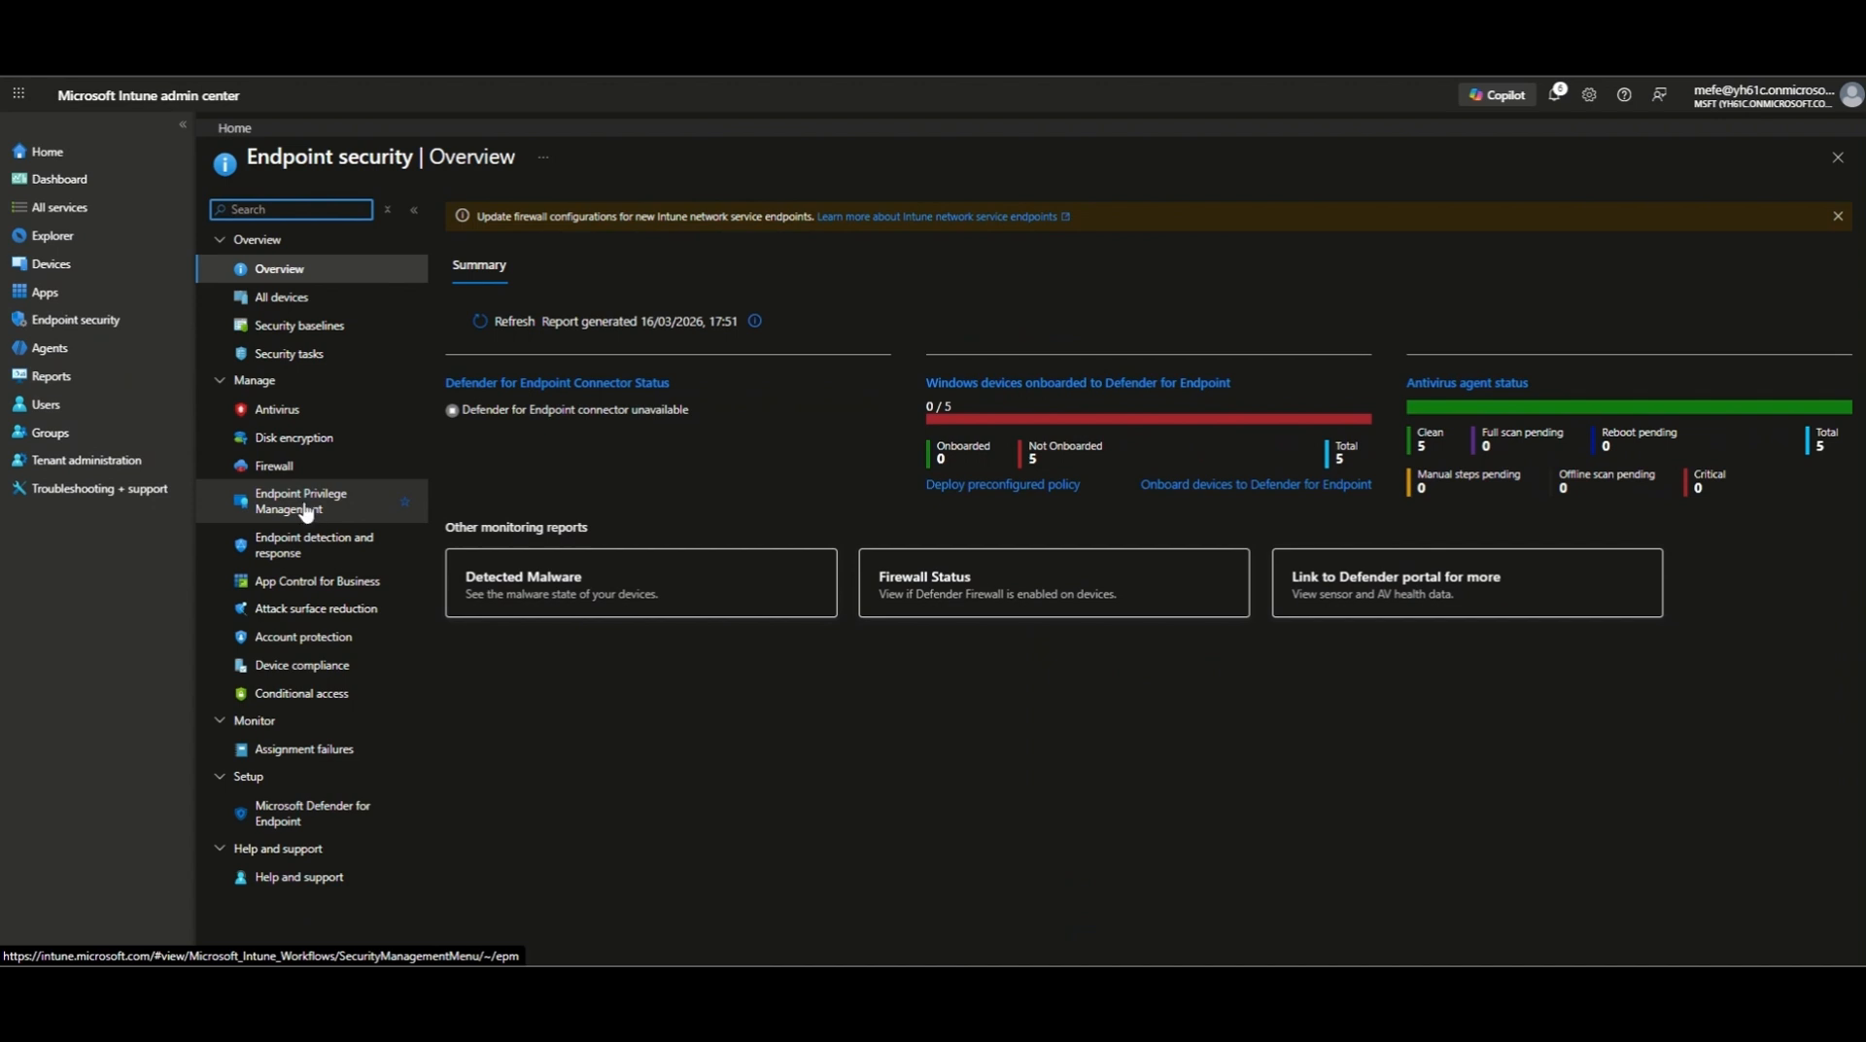
- Start a new Endpoint Privilege Management policy for the Windows platform using the Elevation settings policy profile
{"action": "left_click", "coordinate": [305, 512]}
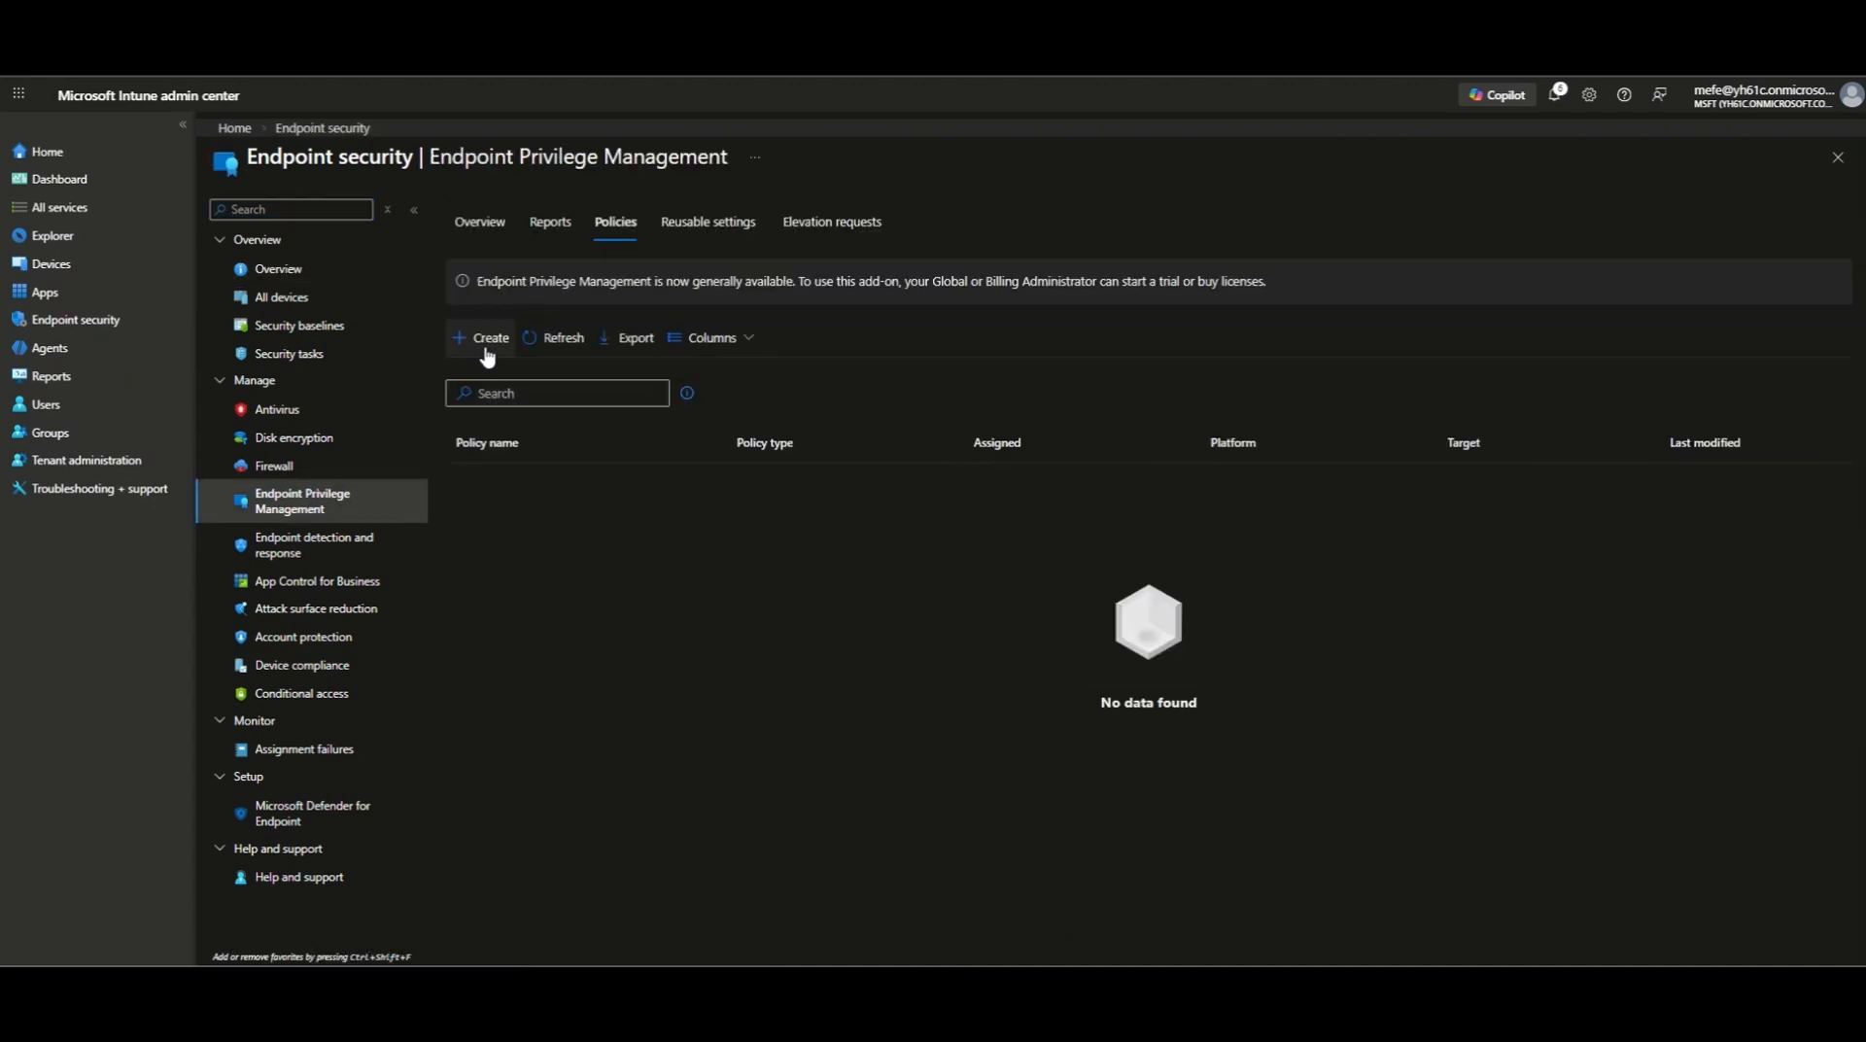
{"action": "left_click", "coordinate": [488, 348]}
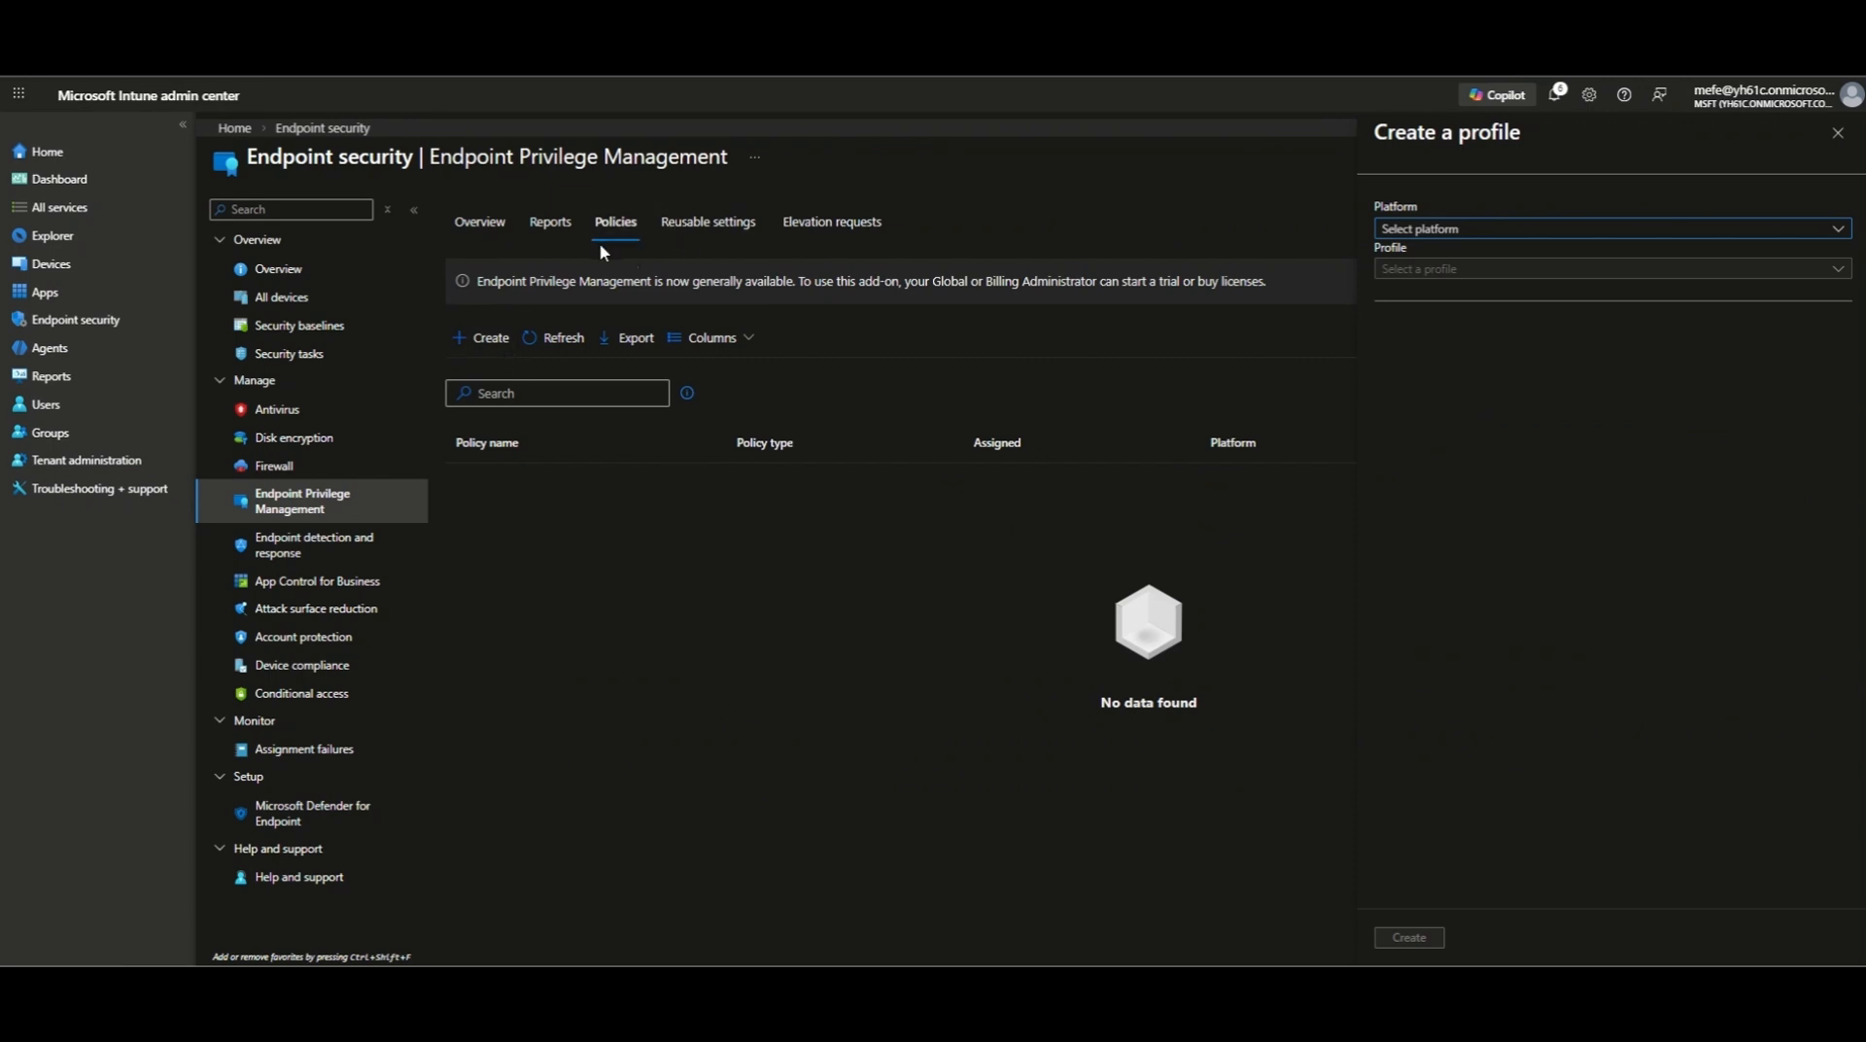
{"action": "left_click", "coordinate": [1454, 231]}
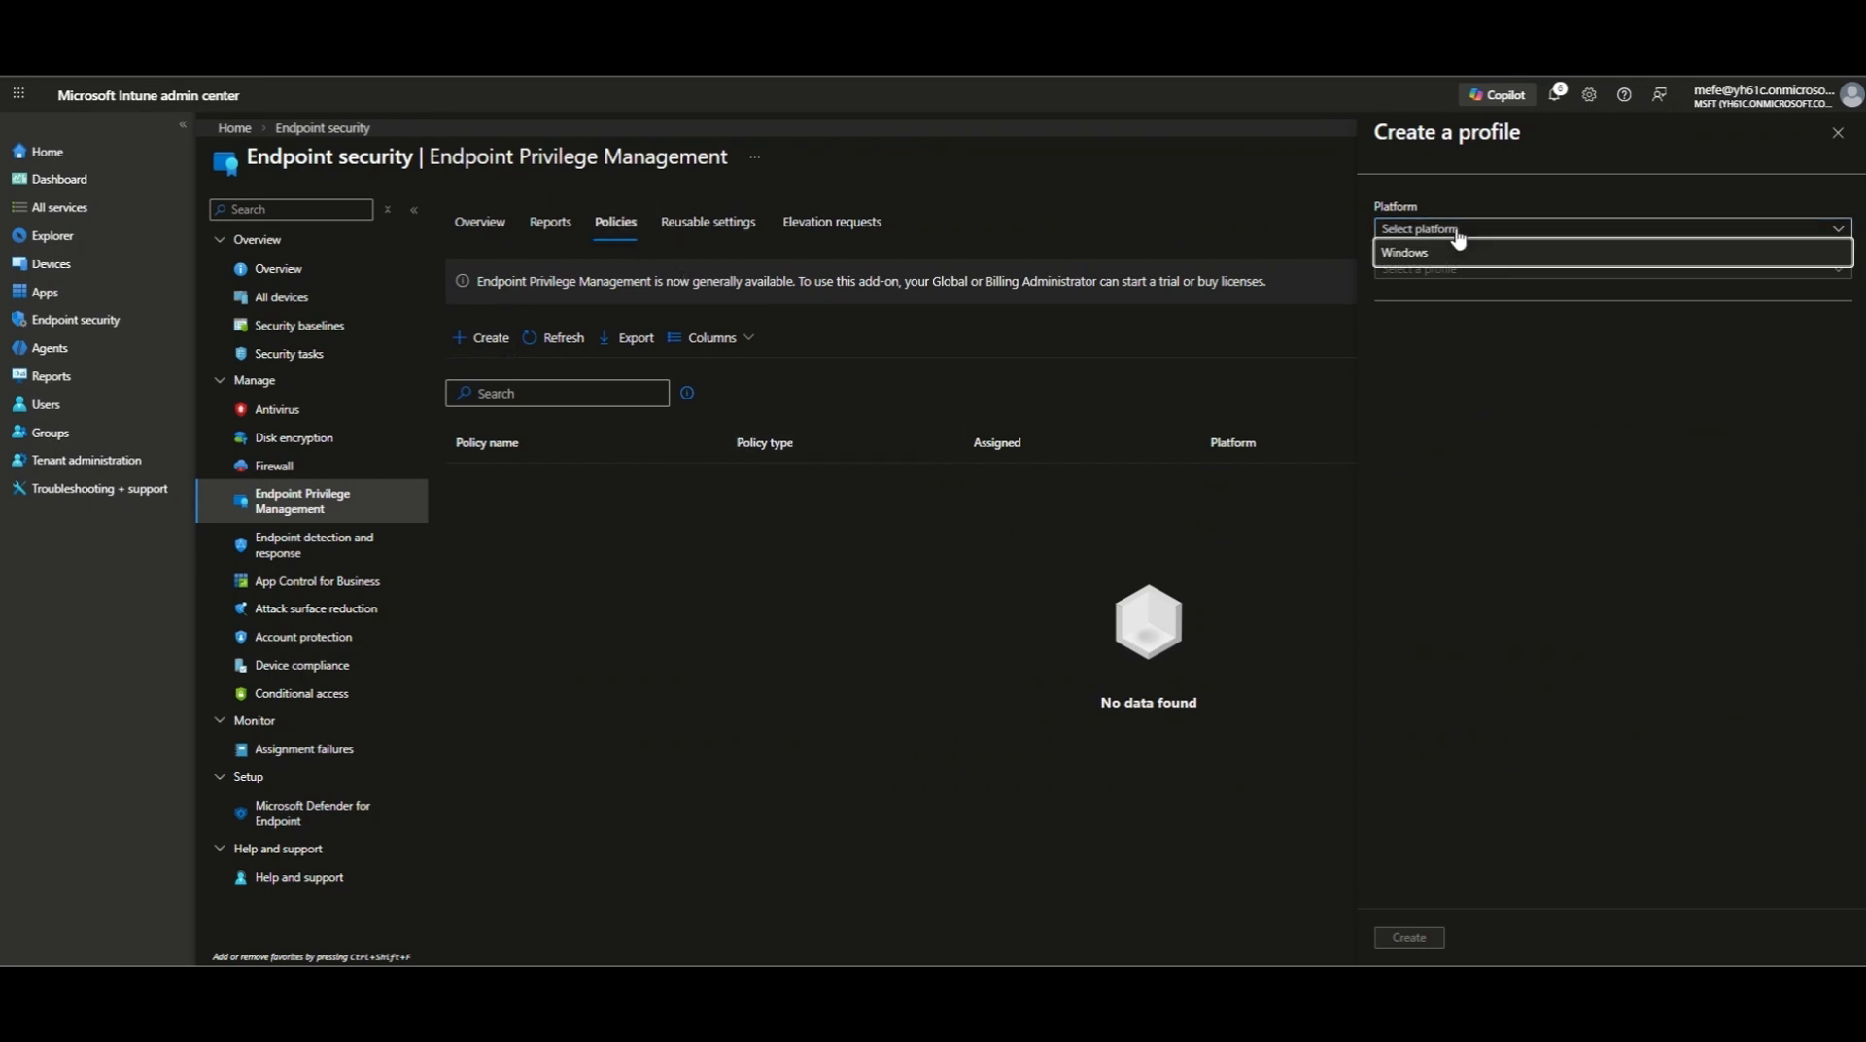
{"action": "left_click", "coordinate": [1438, 258]}
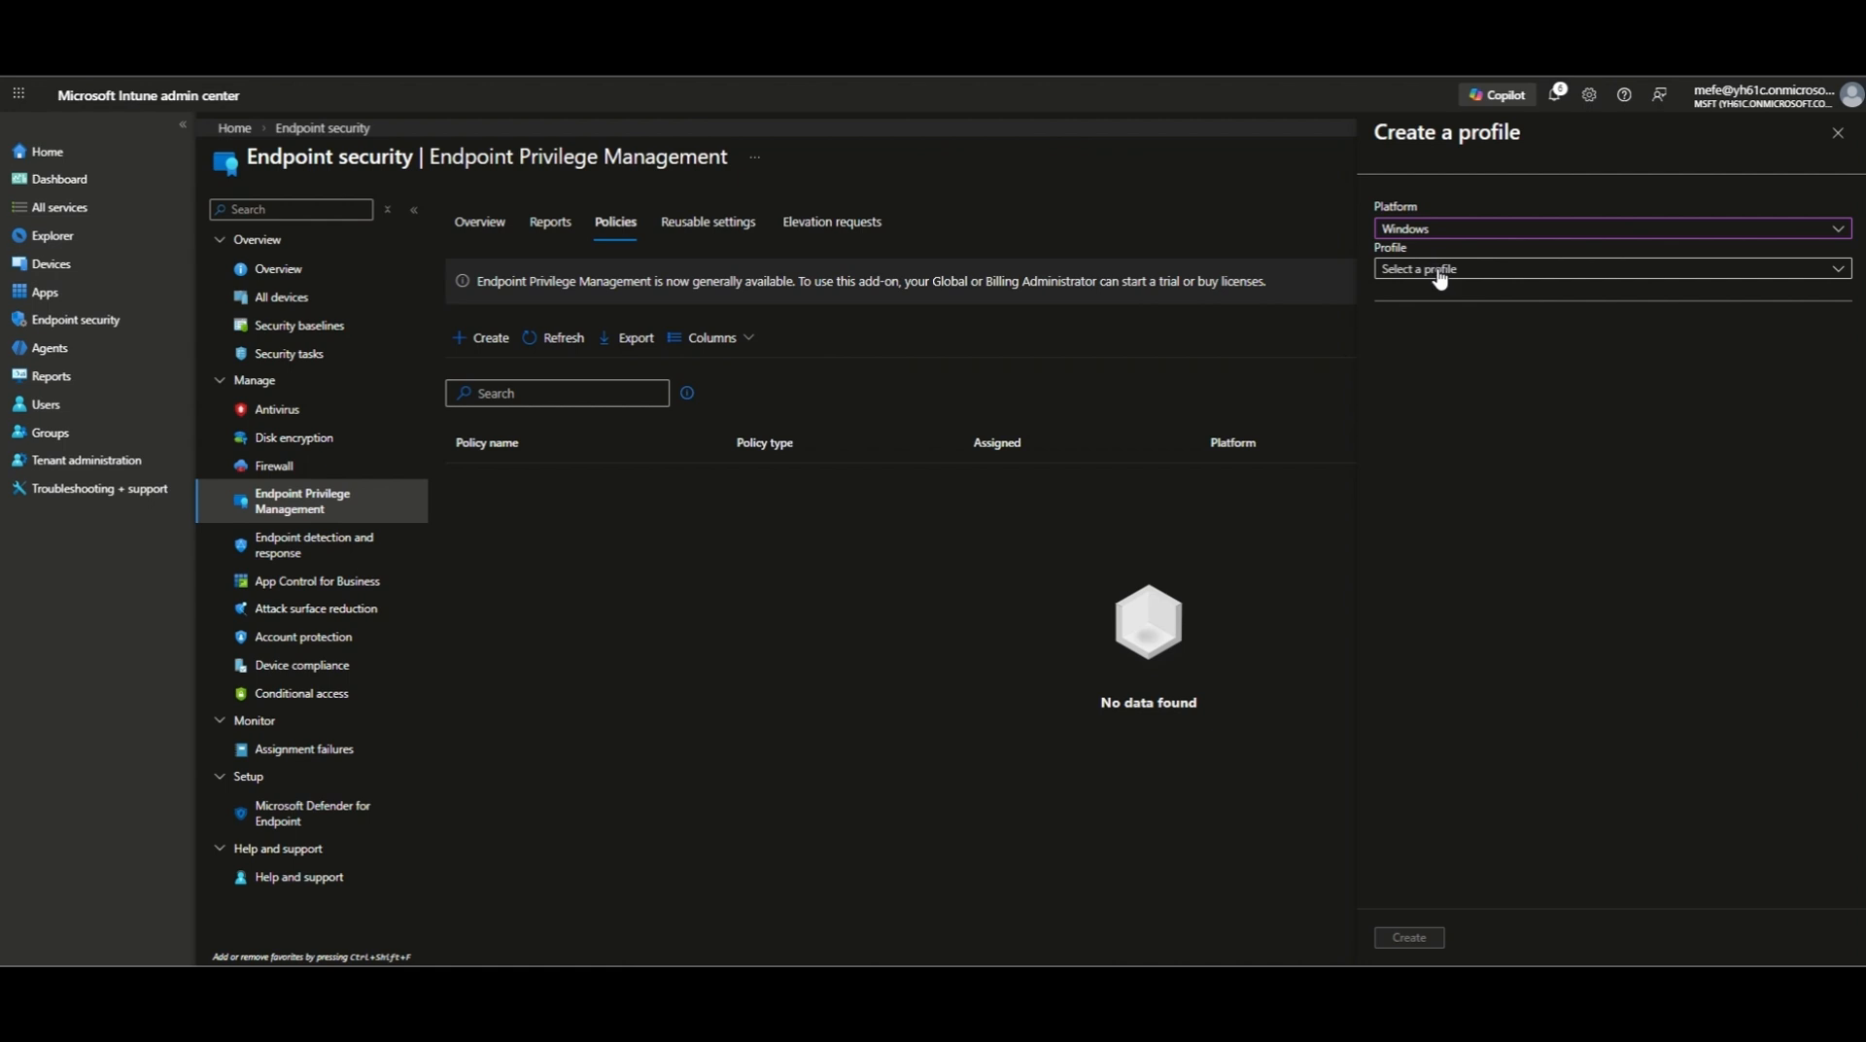
{"action": "left_click", "coordinate": [1440, 281]}
{"action": "left_click", "coordinate": [1443, 317]}
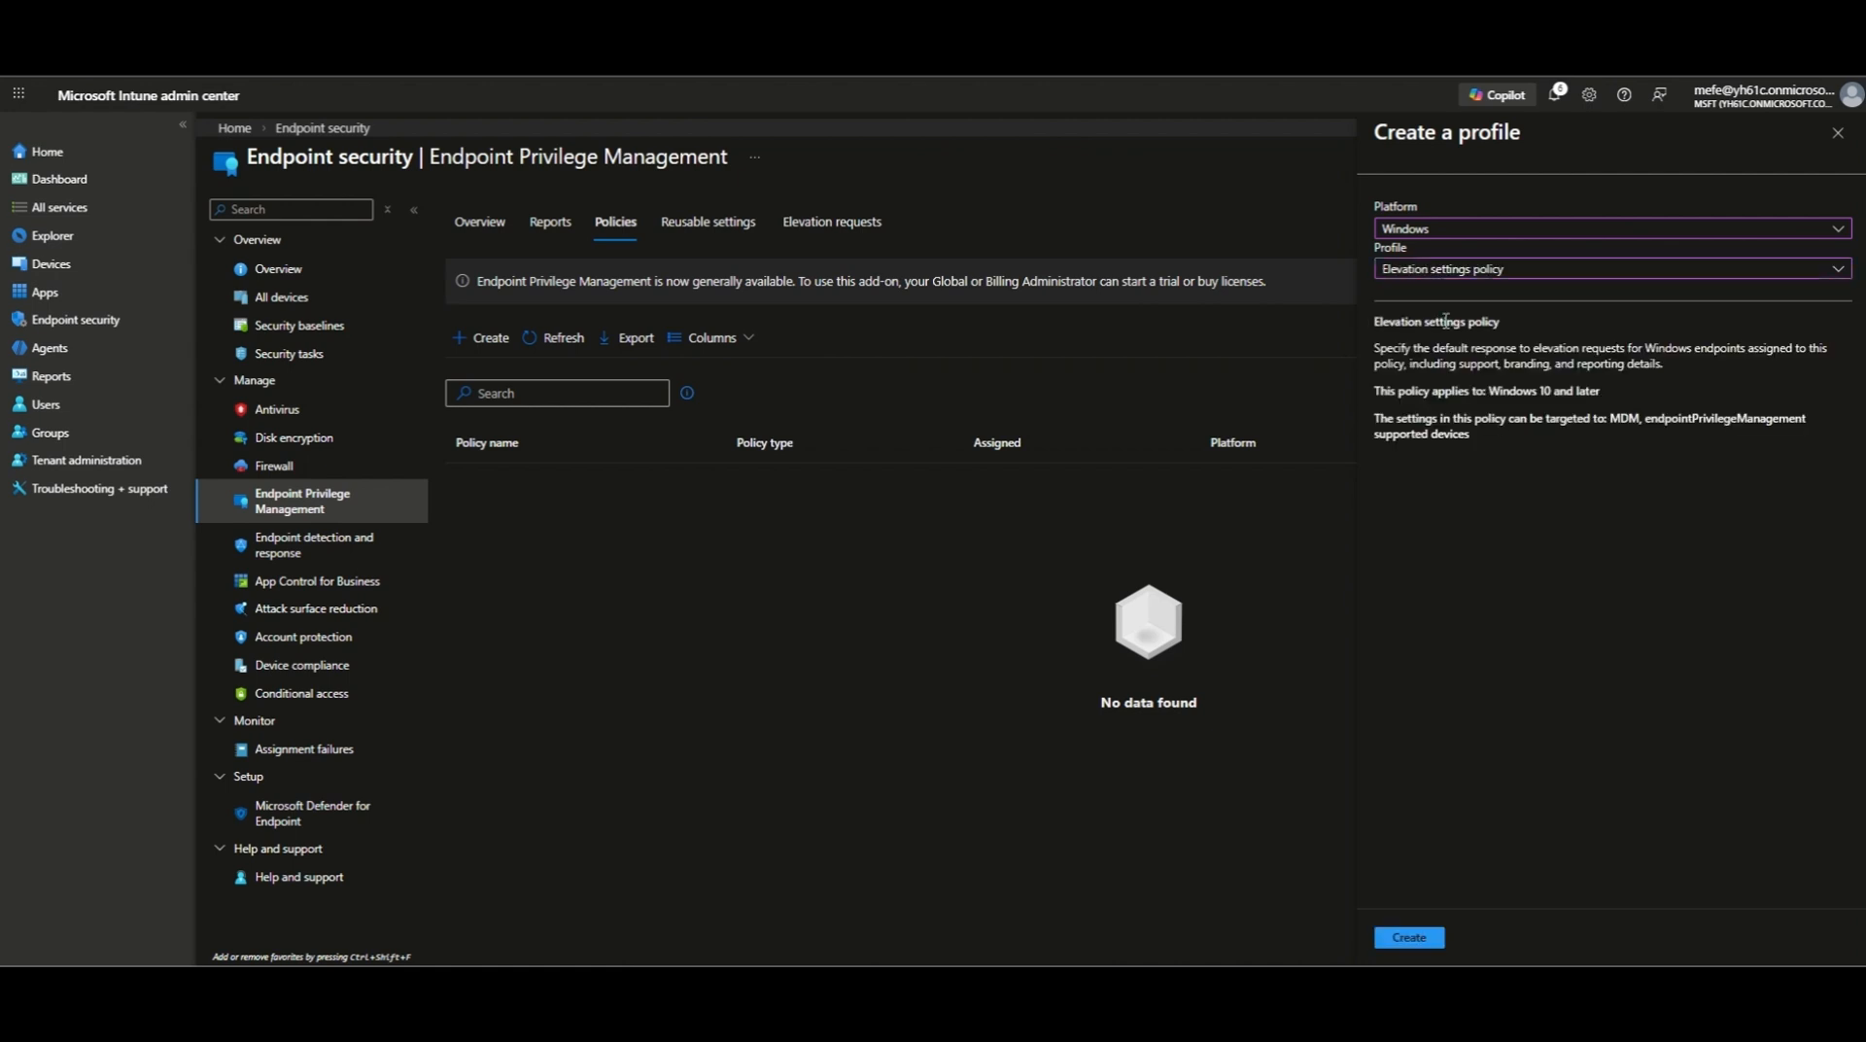
{"action": "left_click", "coordinate": [1414, 937]}
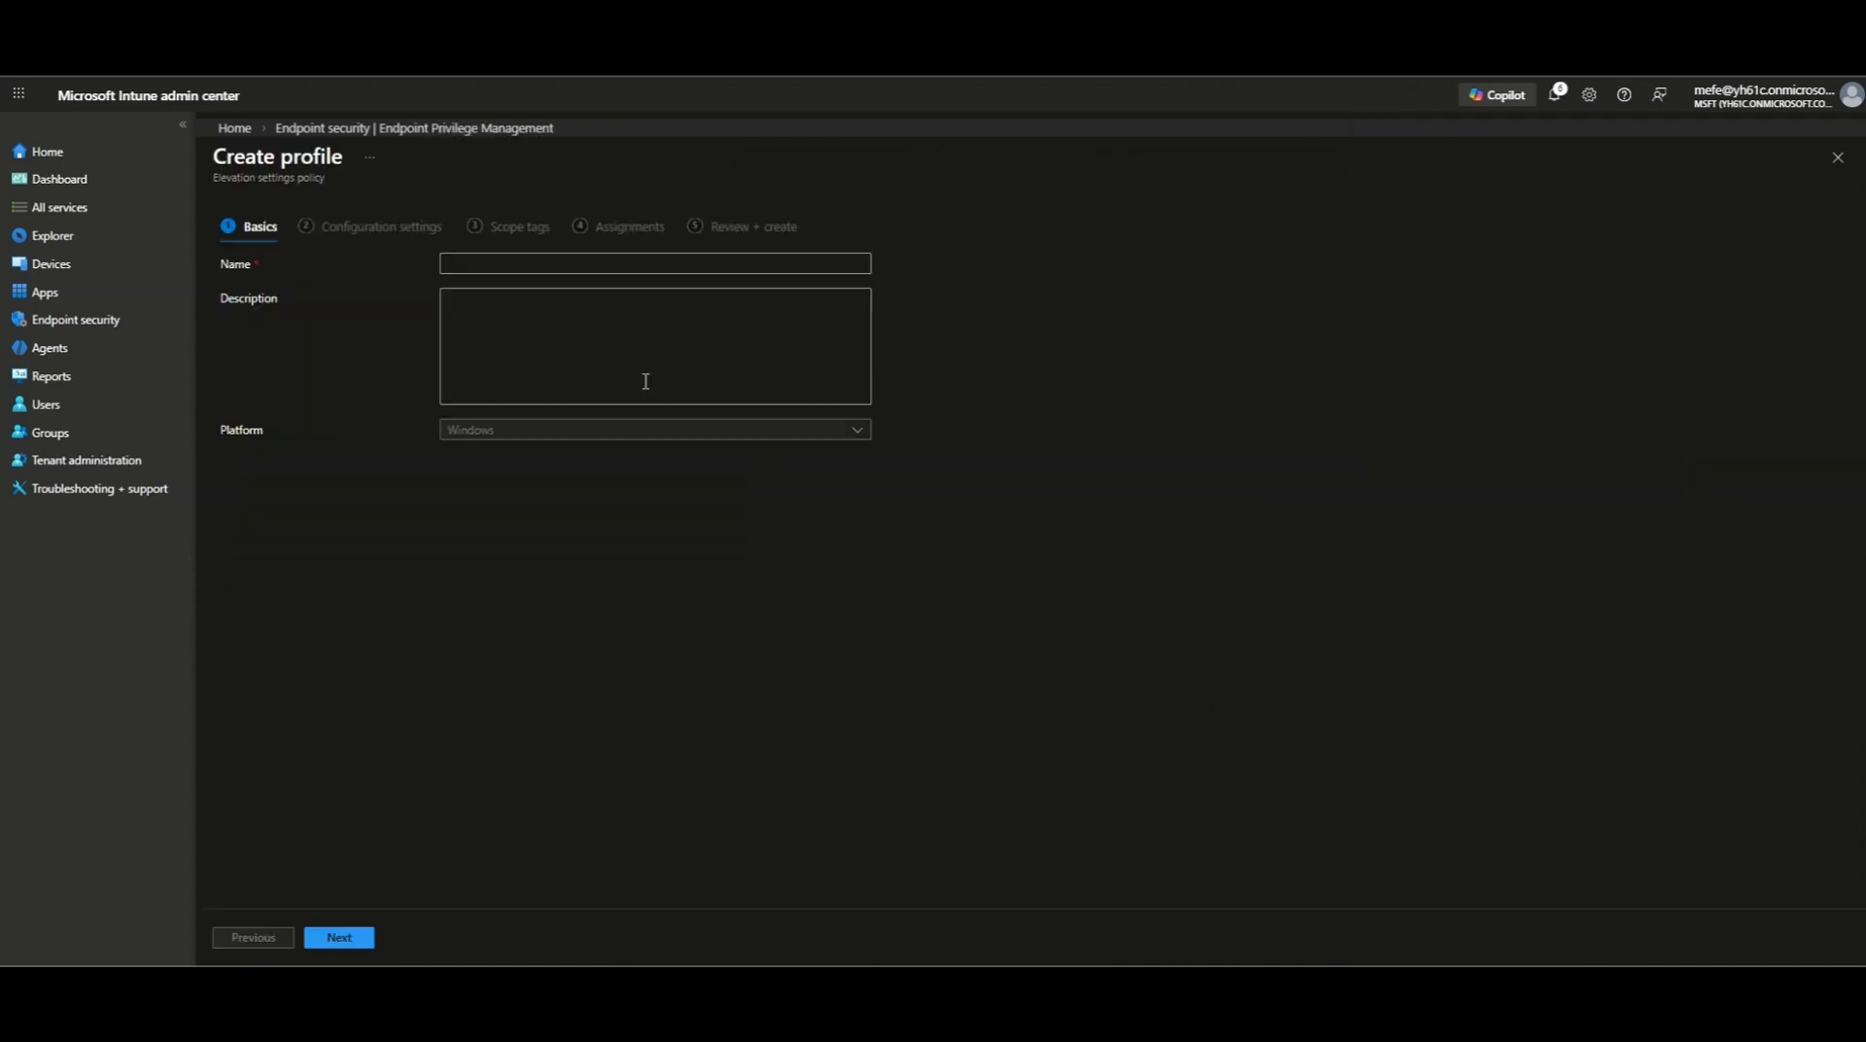
- Name the profile EPM-Settings-Pilot and proceed to its configuration settings
{"action": "left_click", "coordinate": [495, 265]}
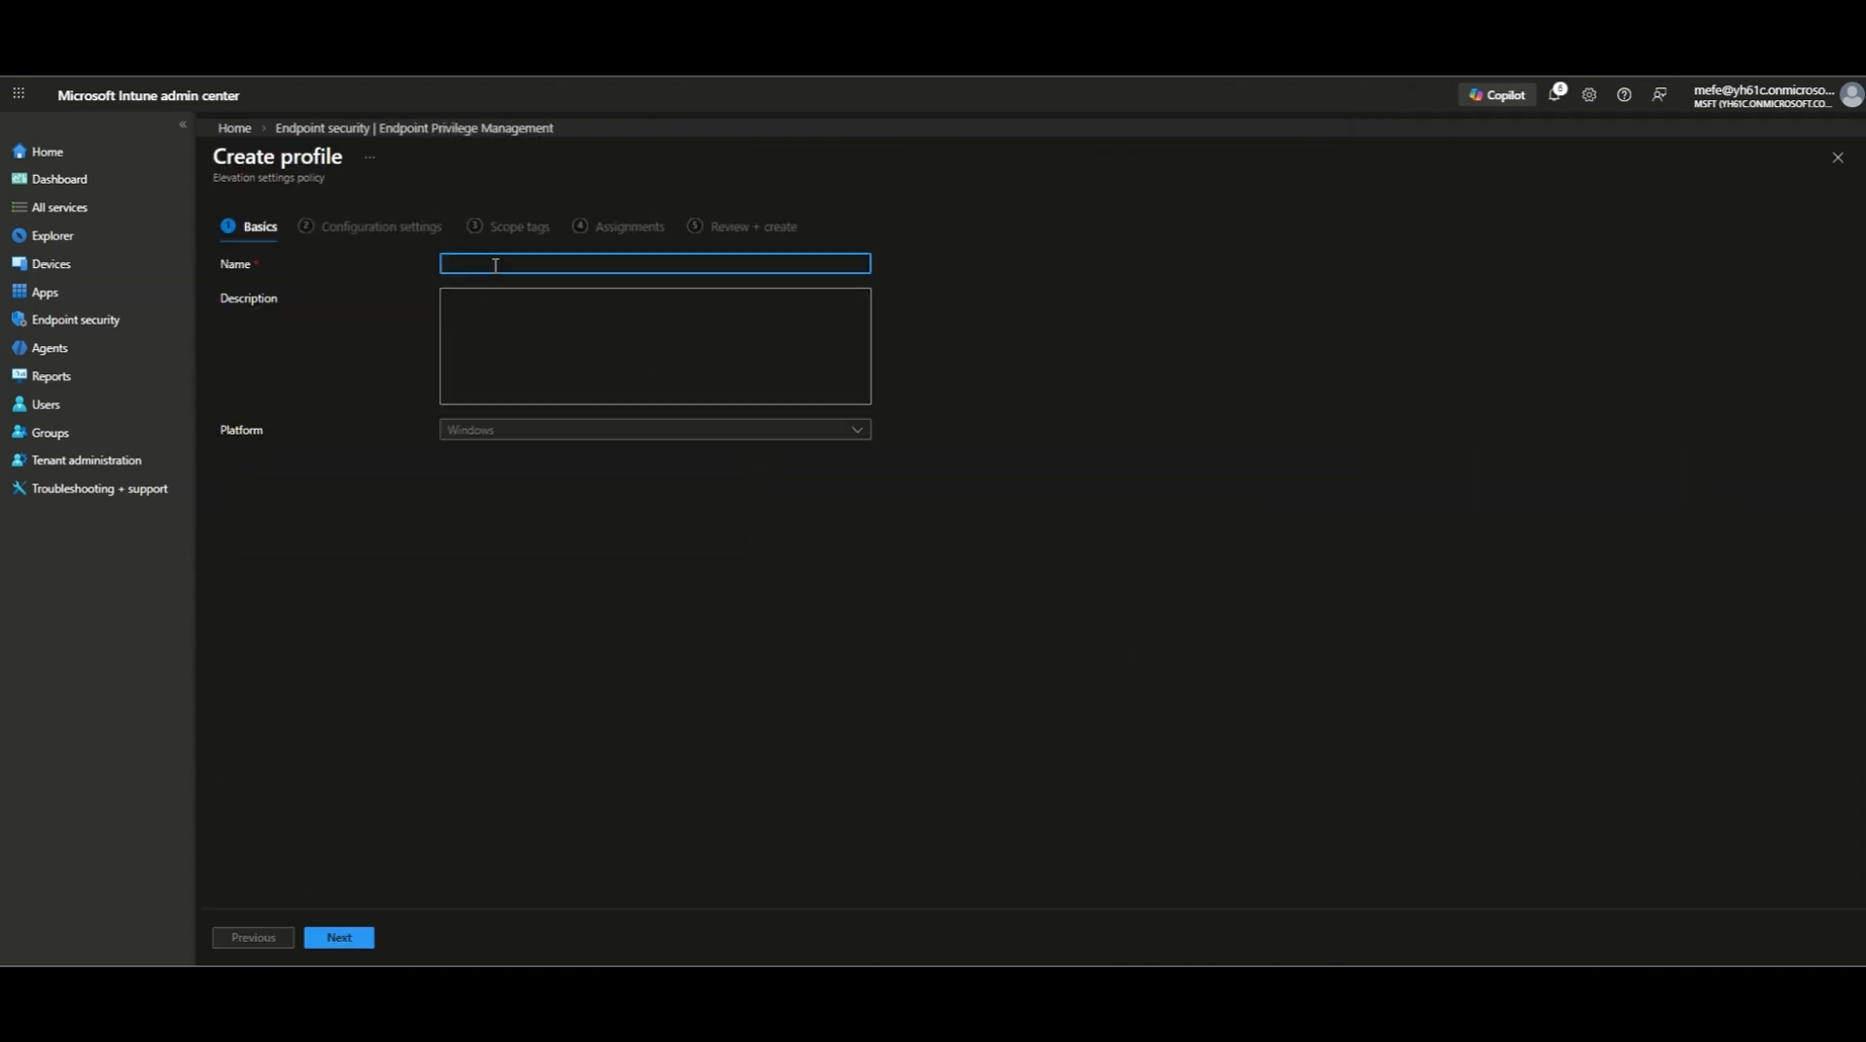
{"action": "type", "text": "EPM-Settings-Pilot"}
{"action": "left_click", "coordinate": [350, 940]}
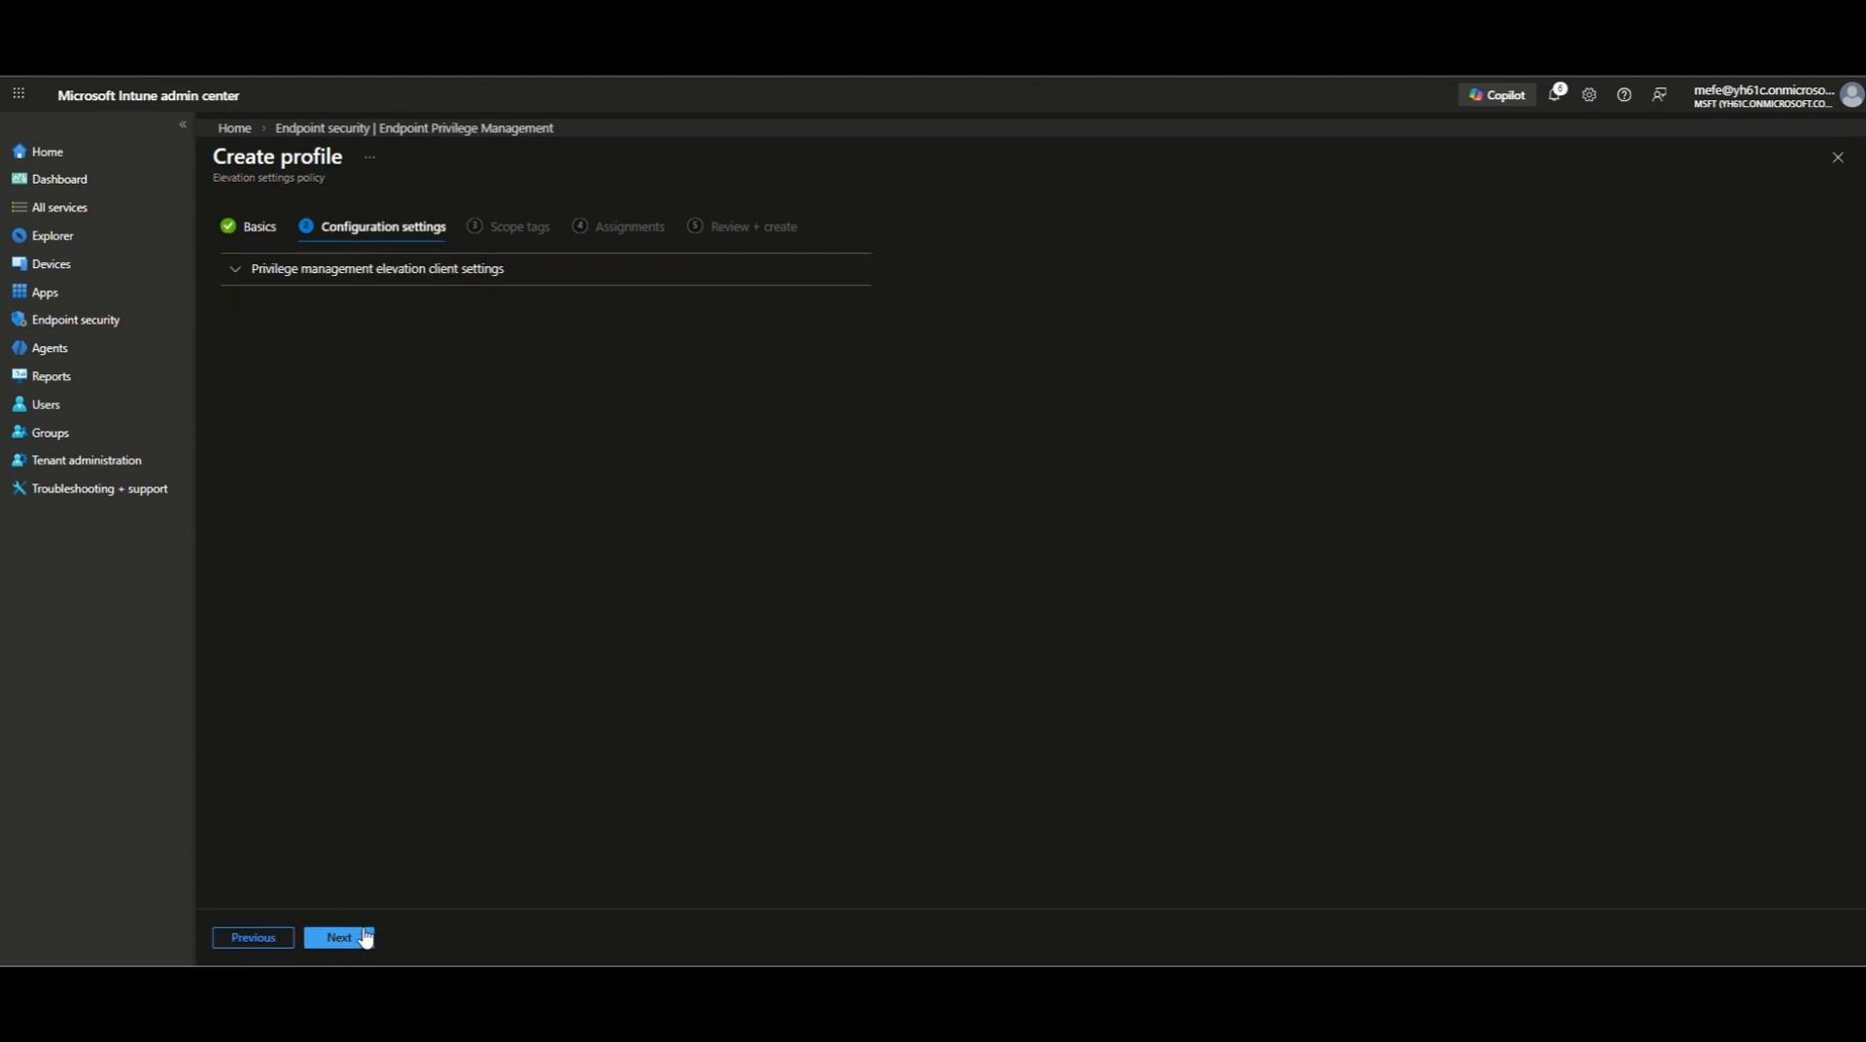
- In the privilege management elevation client settings, set the default elevation response to Require support approval and proceed to the scope tags
{"action": "left_click", "coordinate": [236, 270]}
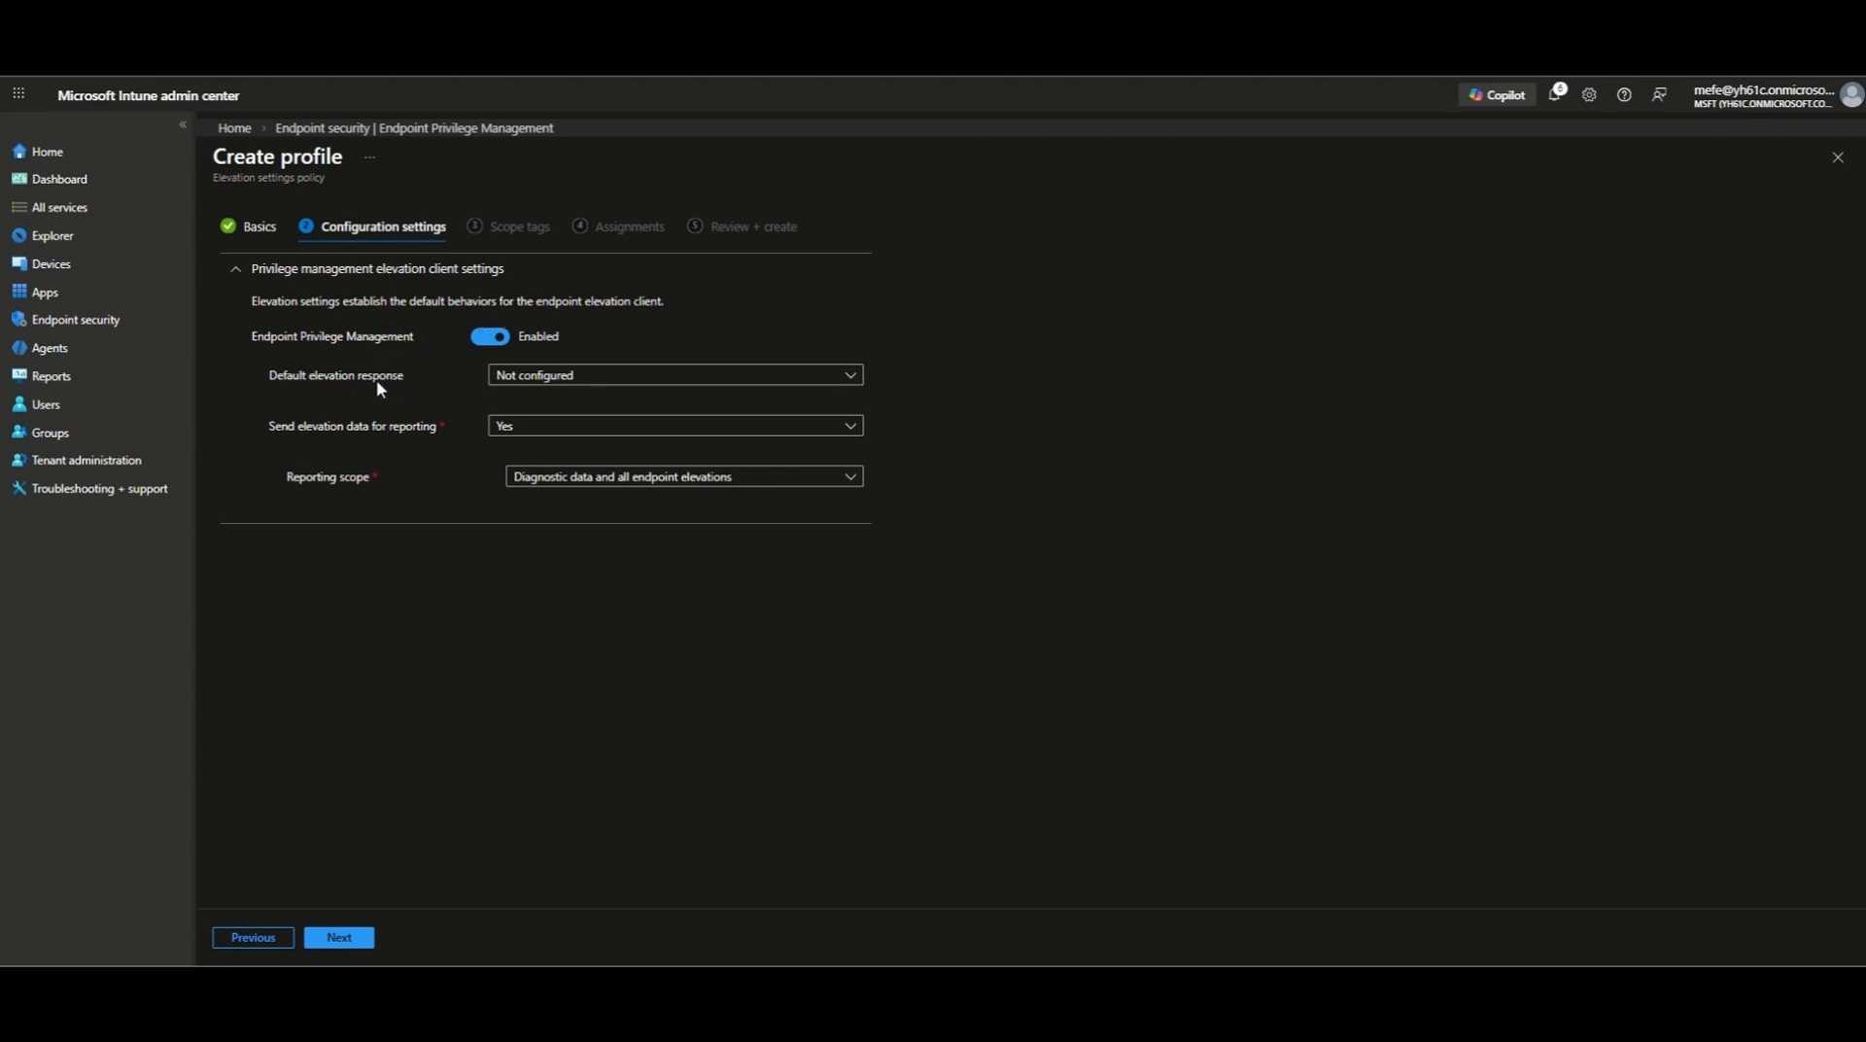
{"action": "left_click", "coordinate": [589, 378]}
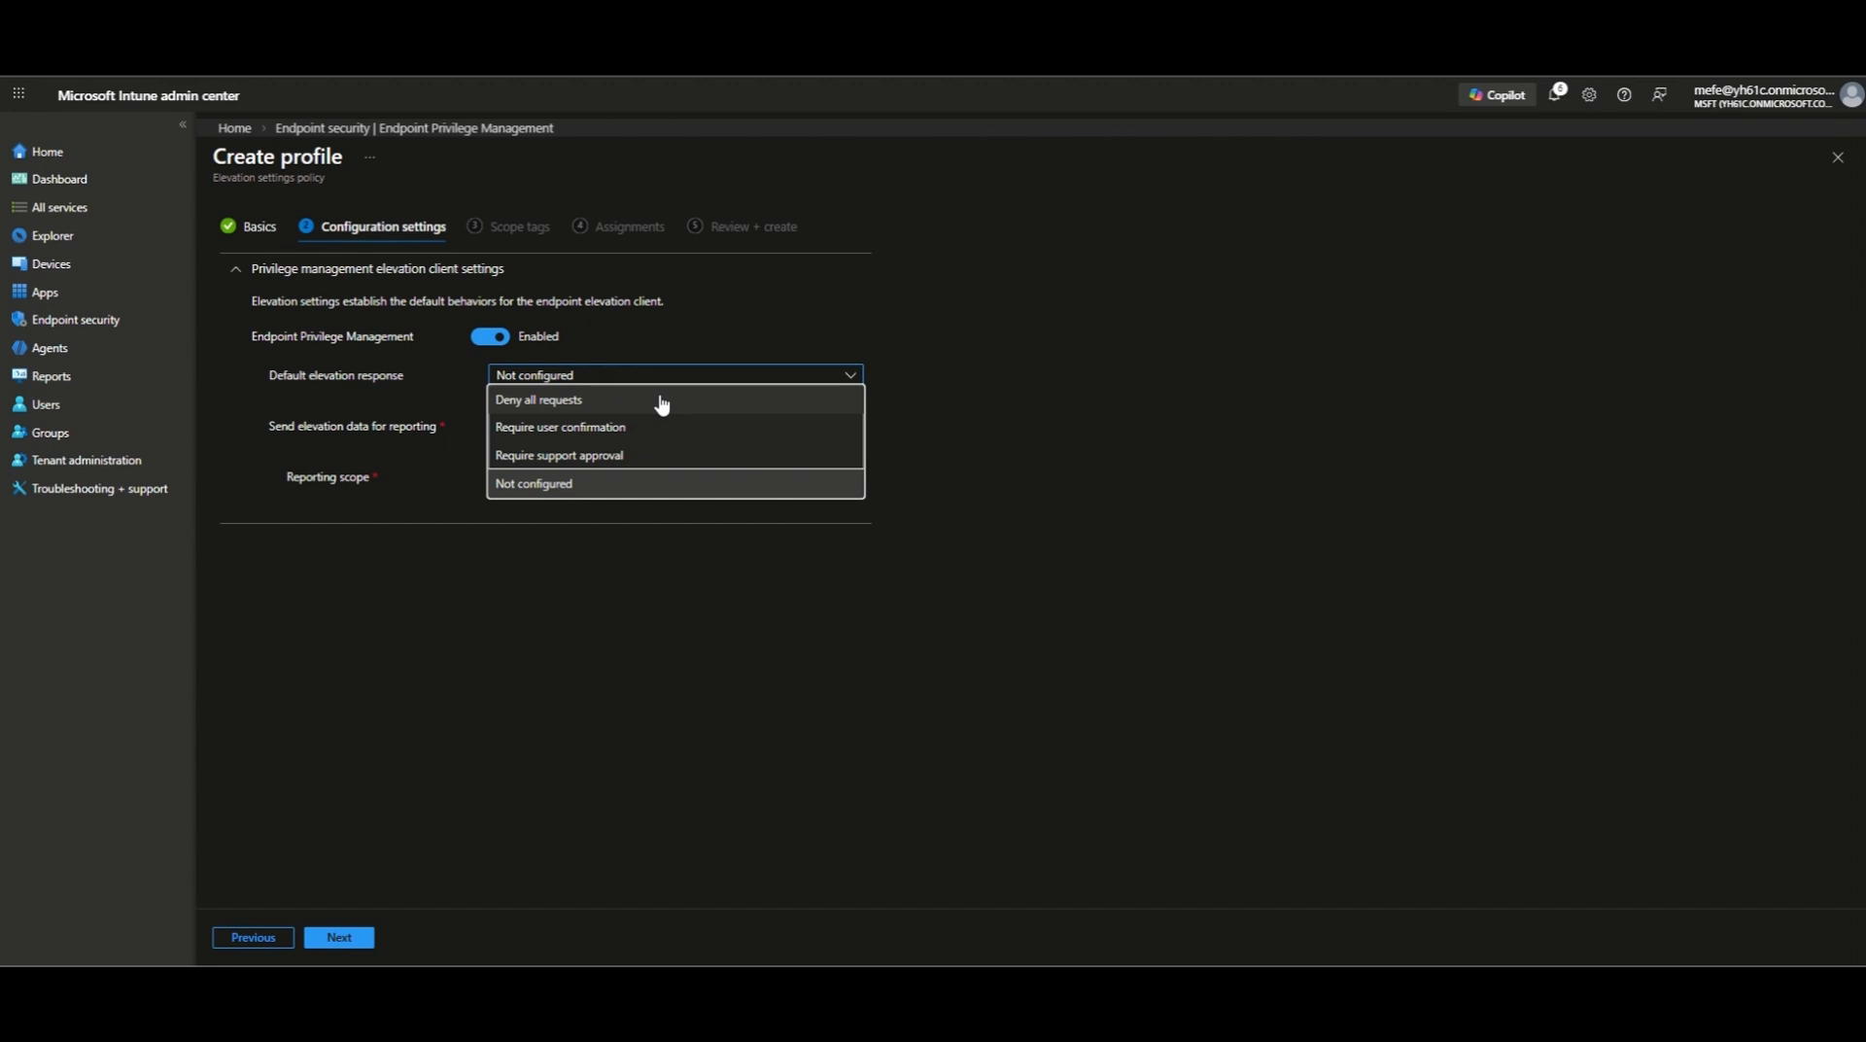
{"action": "left_click", "coordinate": [640, 457]}
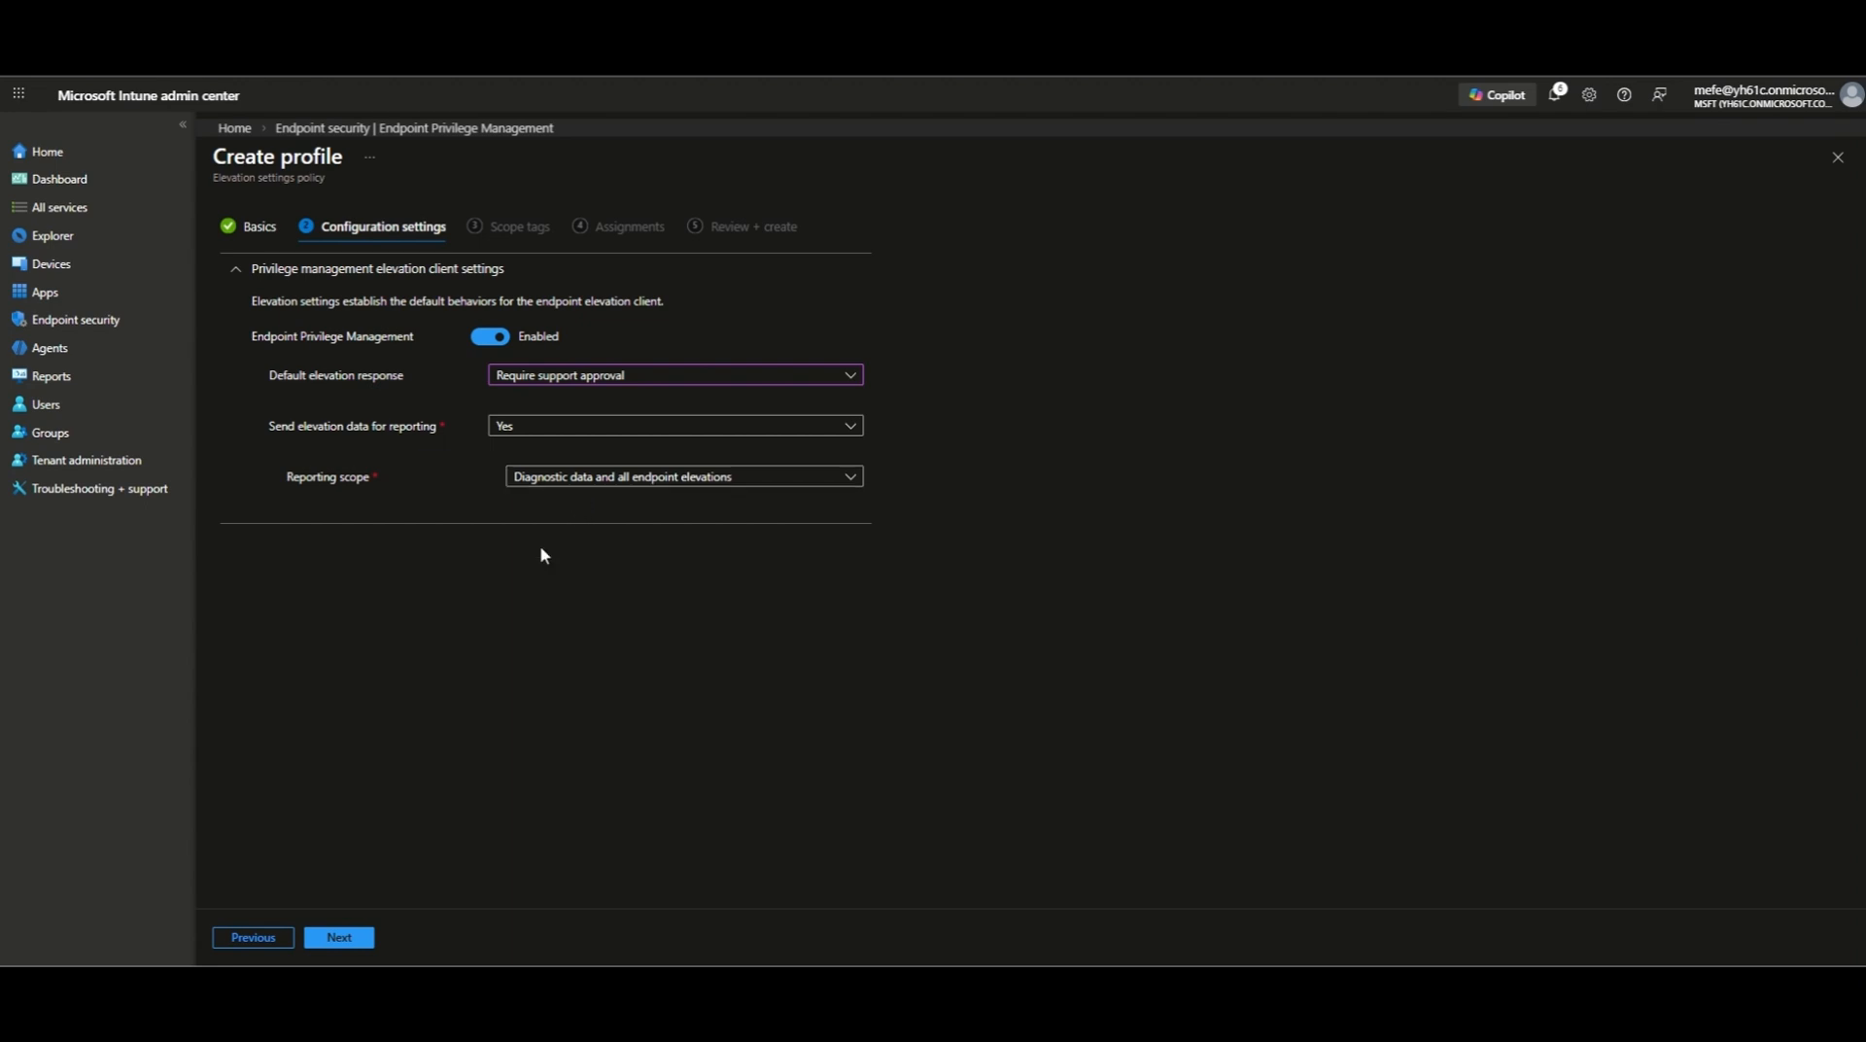
{"action": "left_click", "coordinate": [339, 939]}
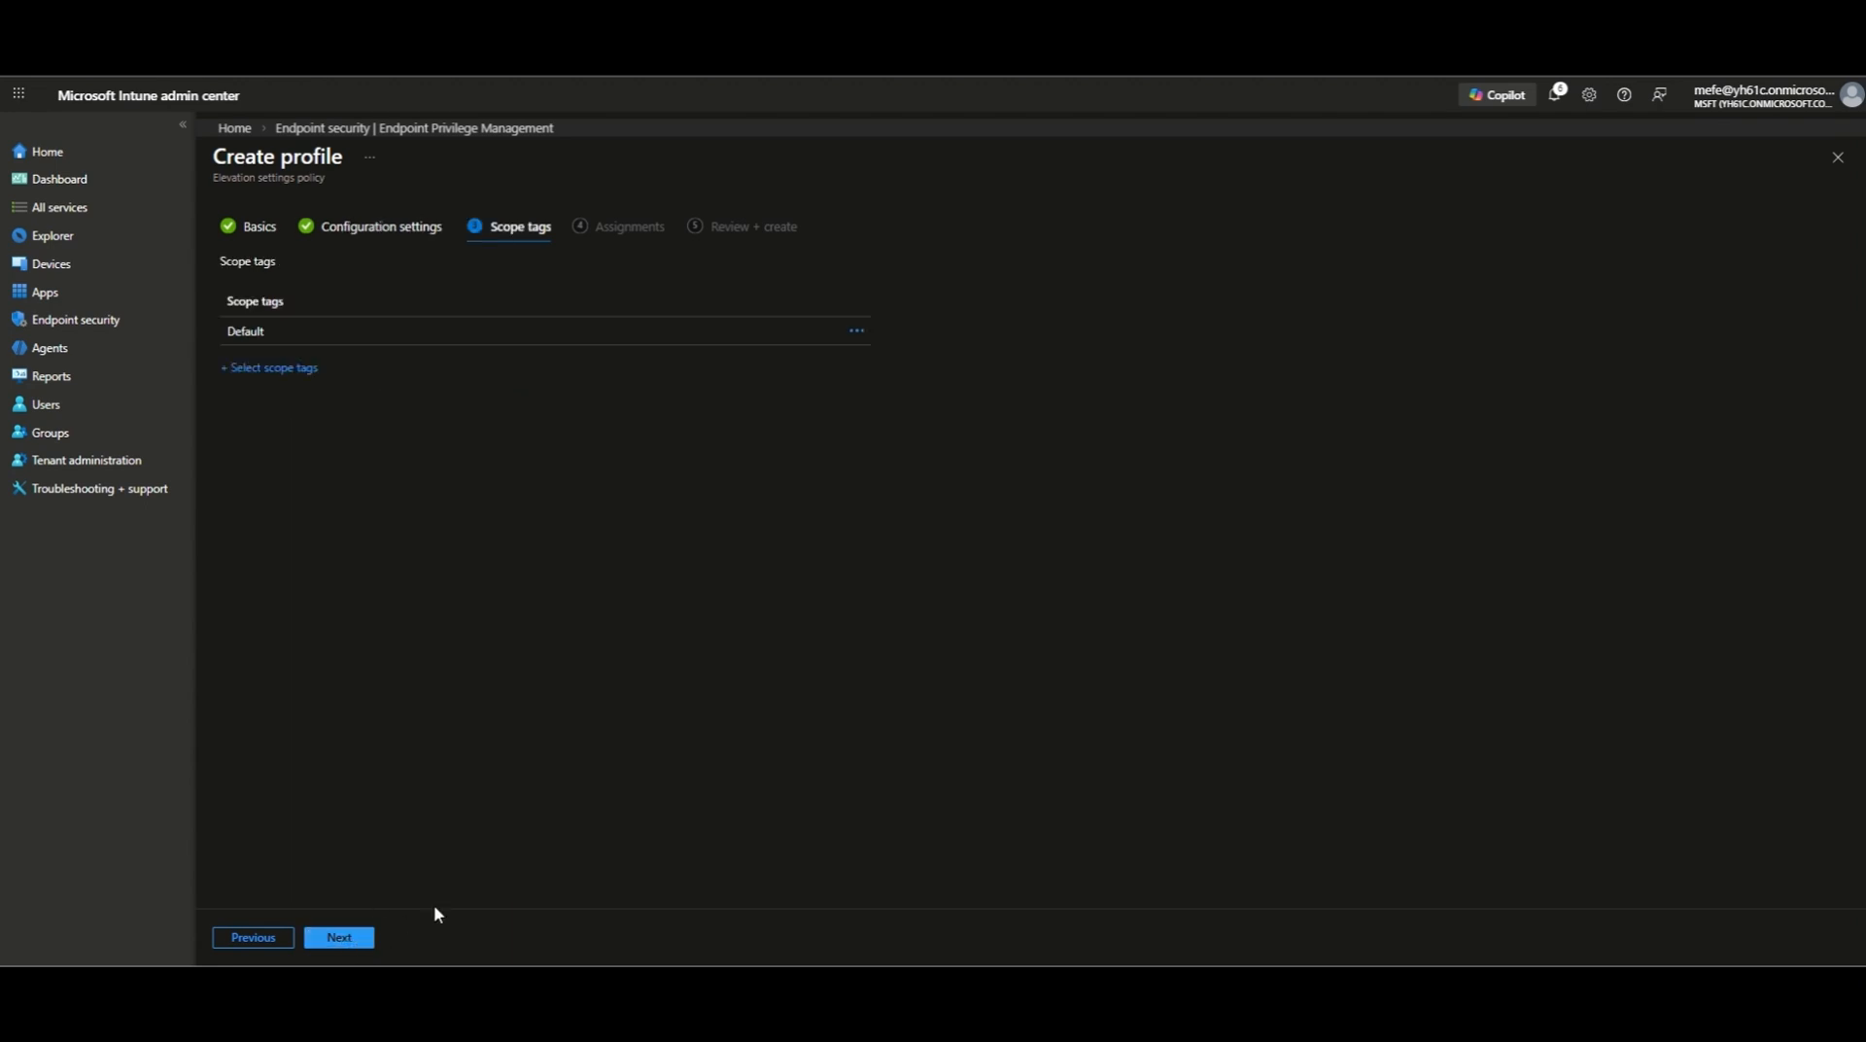
- Keep the default scope tag, assign the policy to all users and all devices, and create it
{"action": "left_click", "coordinate": [339, 939]}
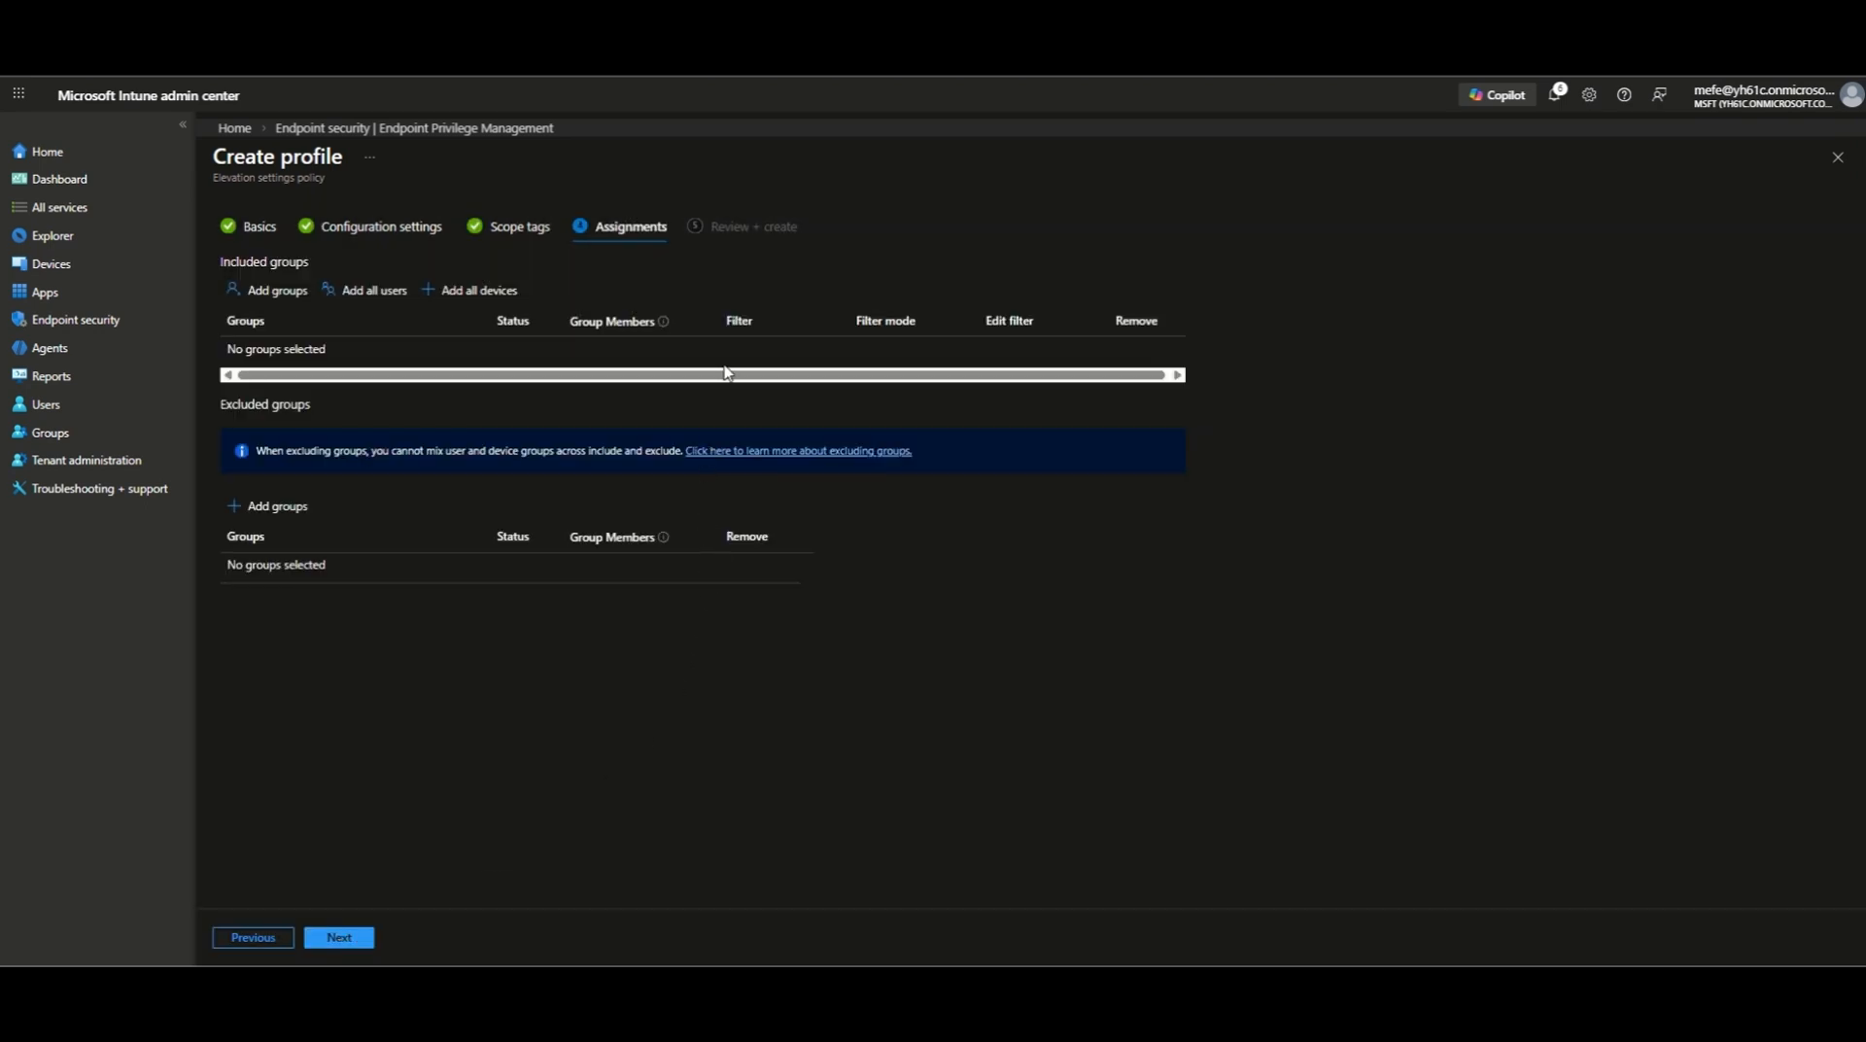
{"action": "left_click", "coordinate": [369, 294]}
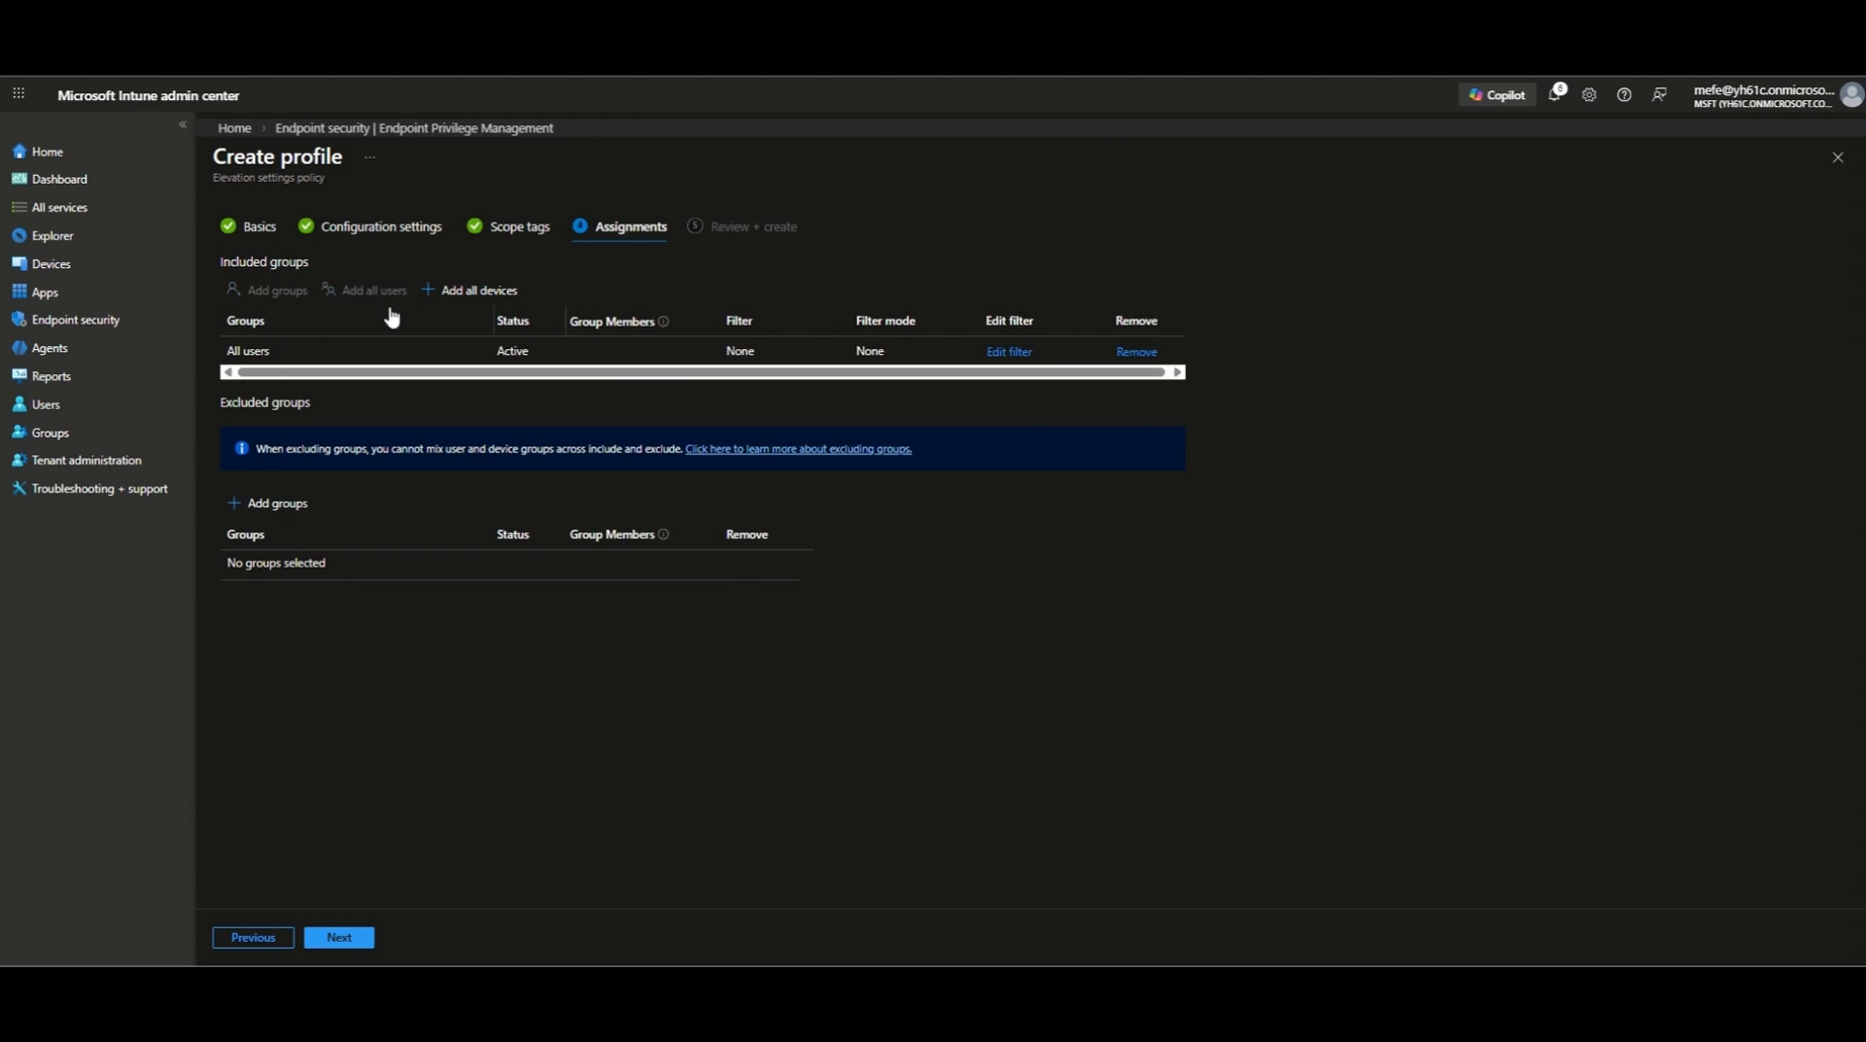
{"action": "left_click", "coordinate": [462, 298]}
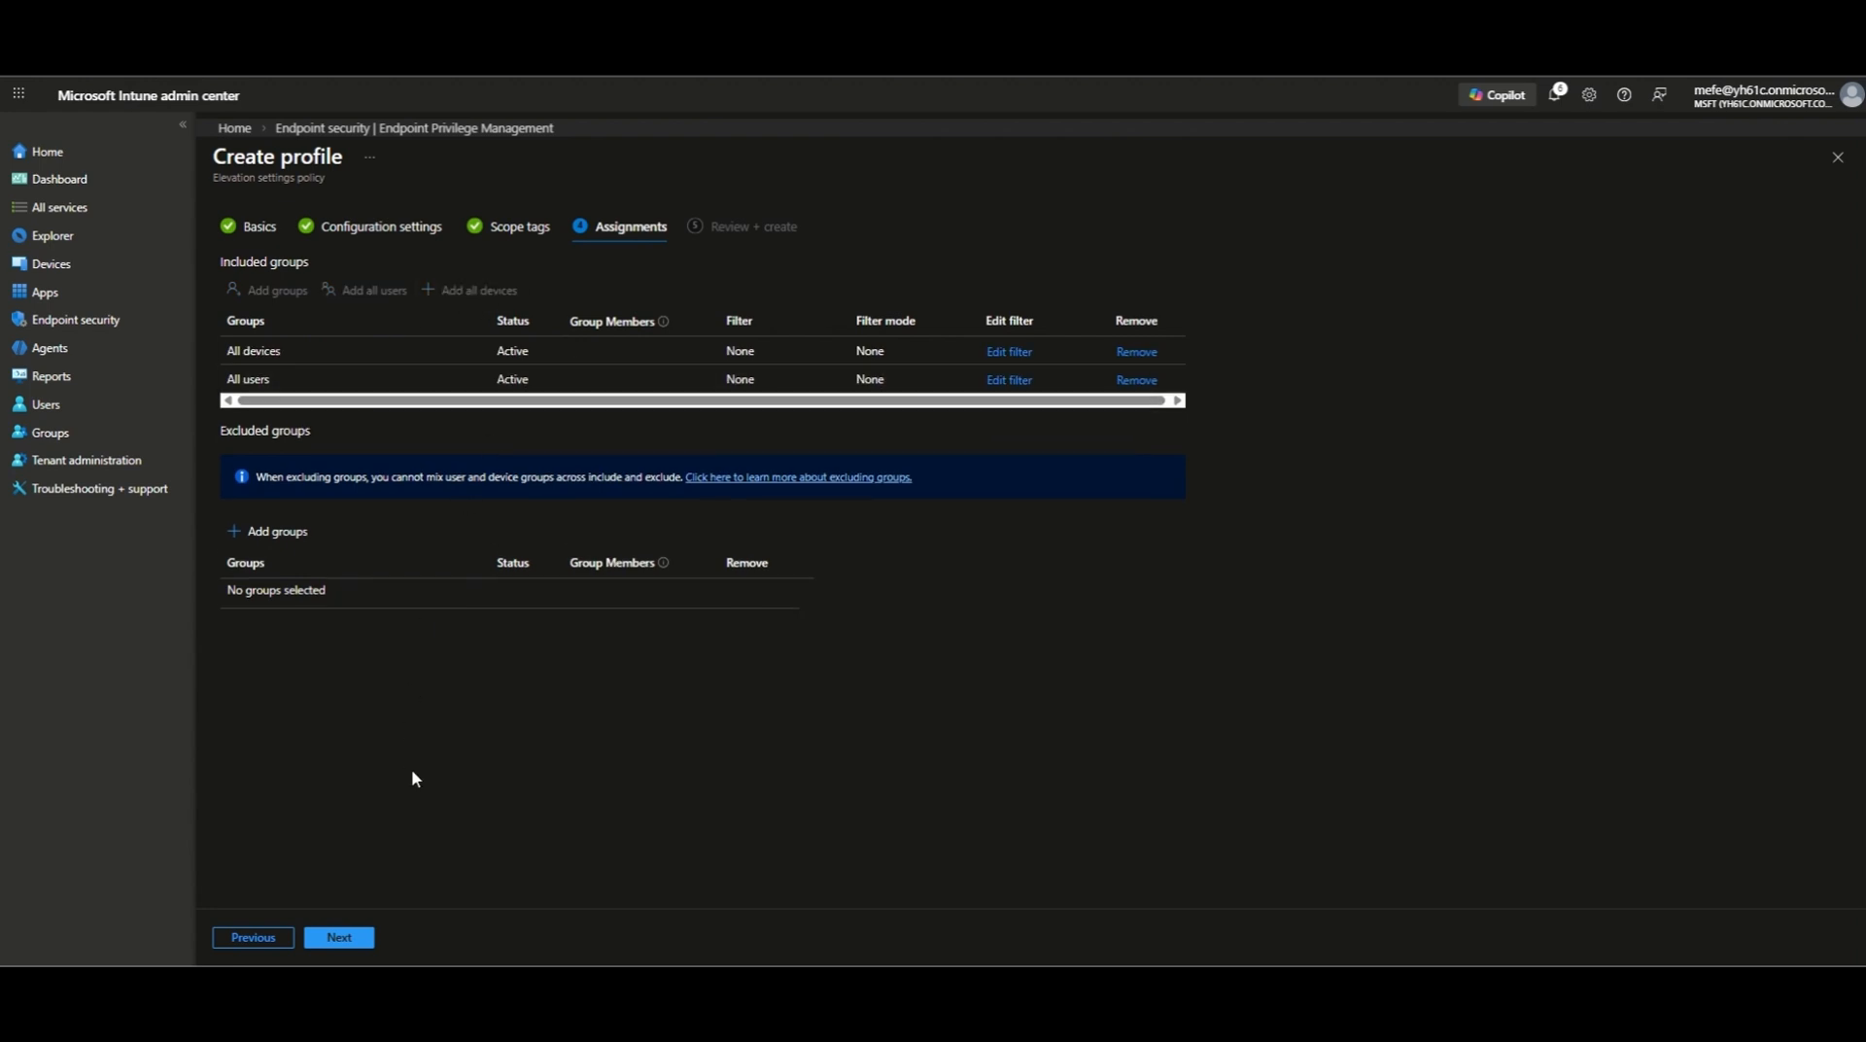
{"action": "left_click", "coordinate": [345, 940]}
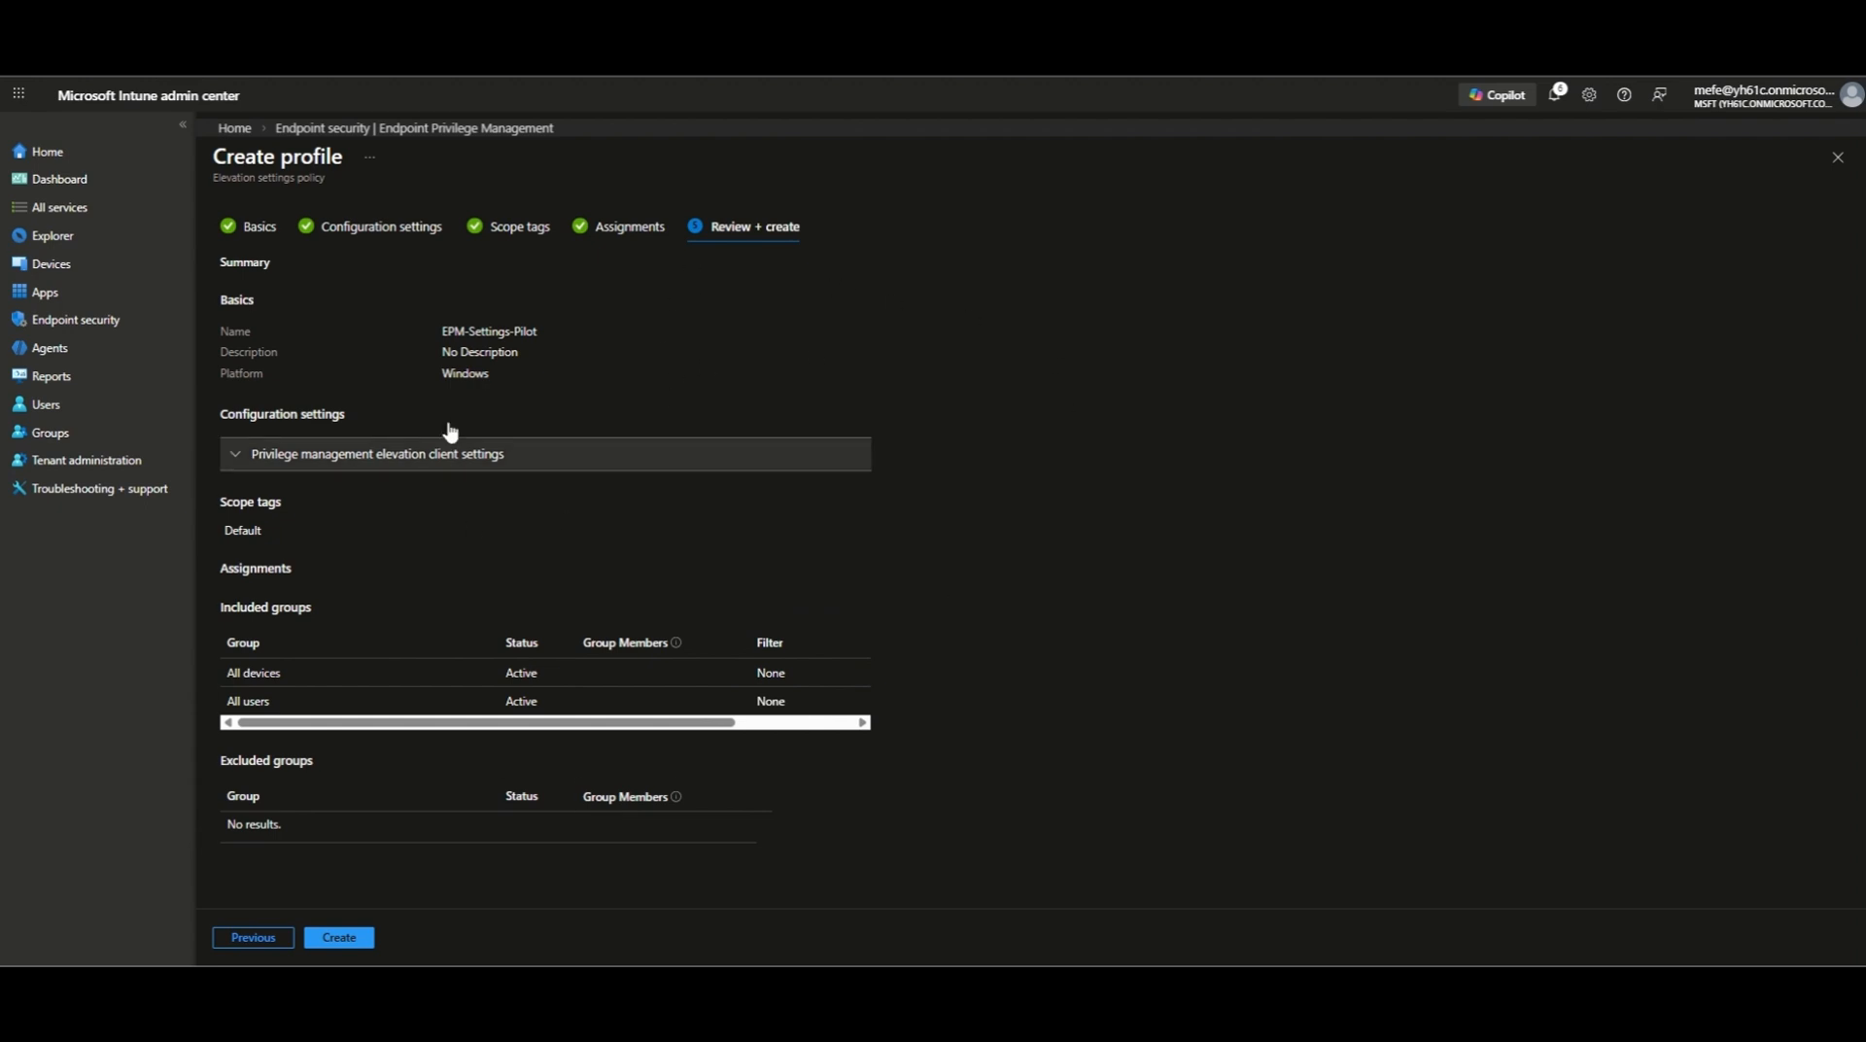
{"action": "left_click", "coordinate": [349, 939]}
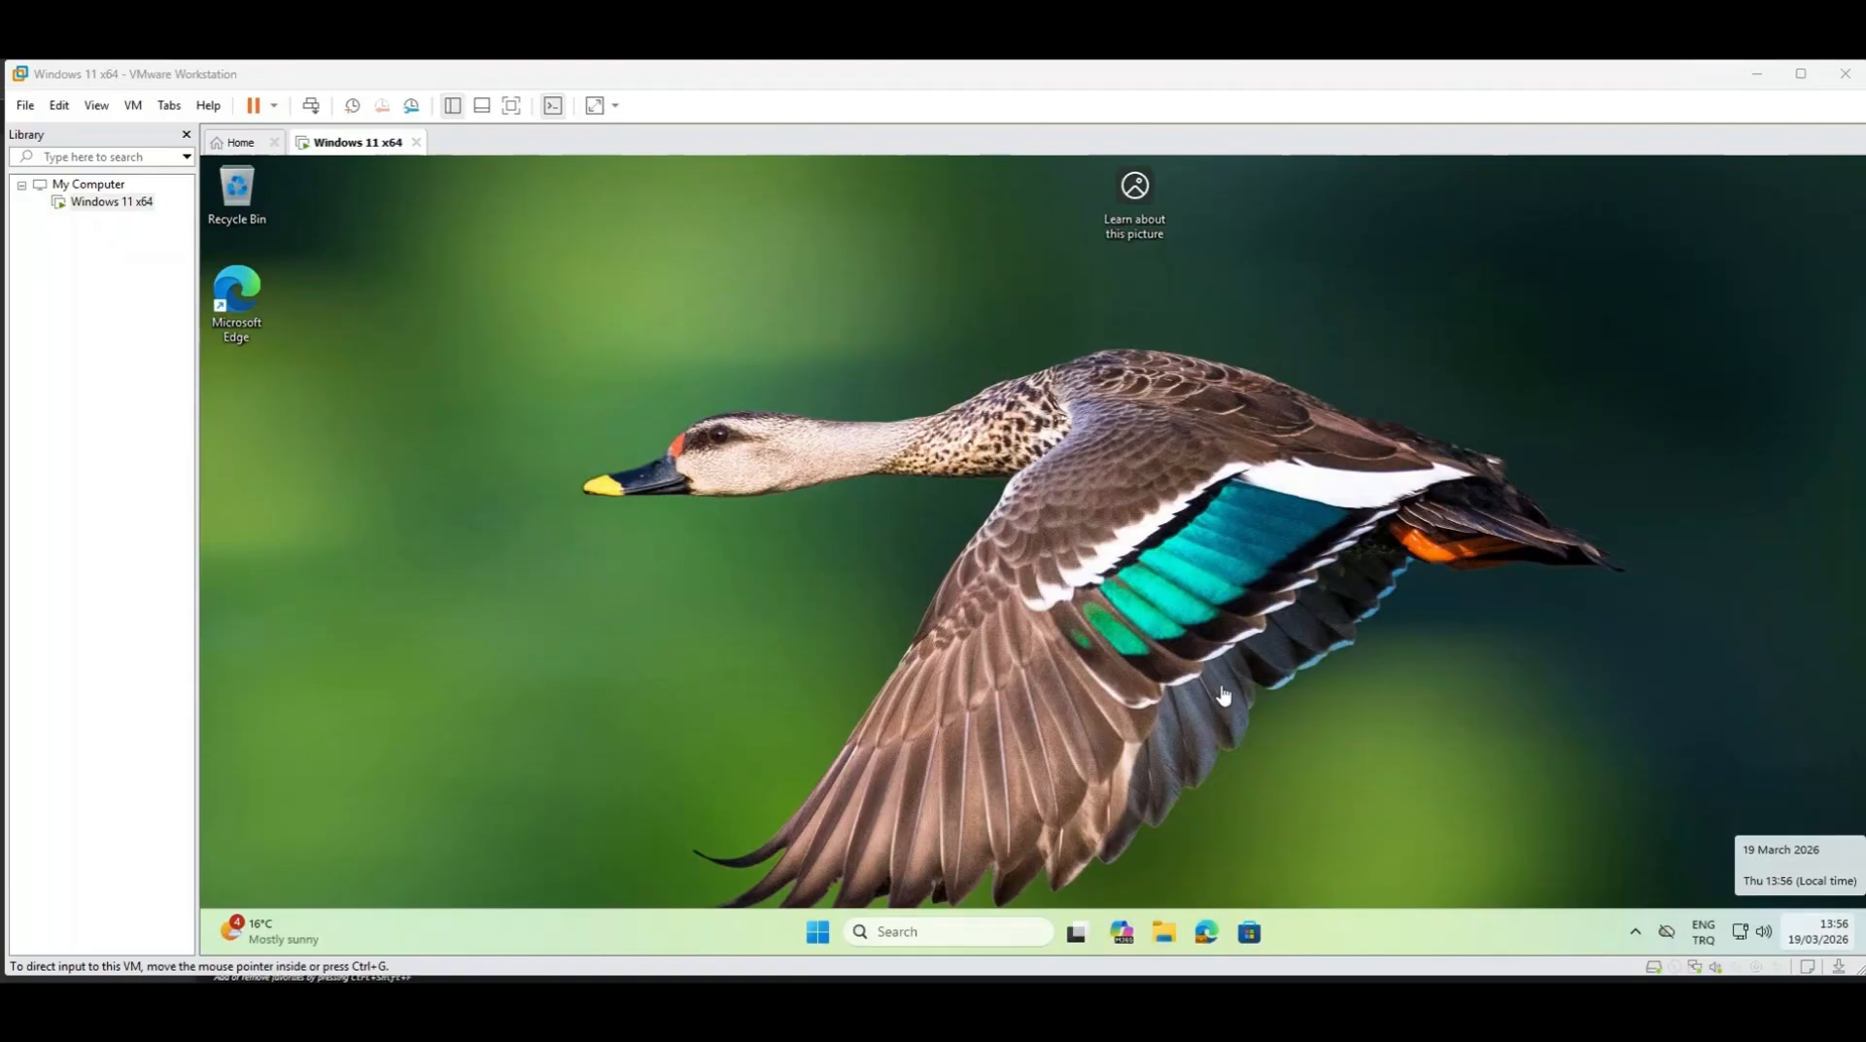
- In the Windows 11 x64 virtual machine's Downloads folder, run npp.8.9.2.Installer.x64 with elevated access
{"action": "left_click", "coordinate": [1221, 689]}
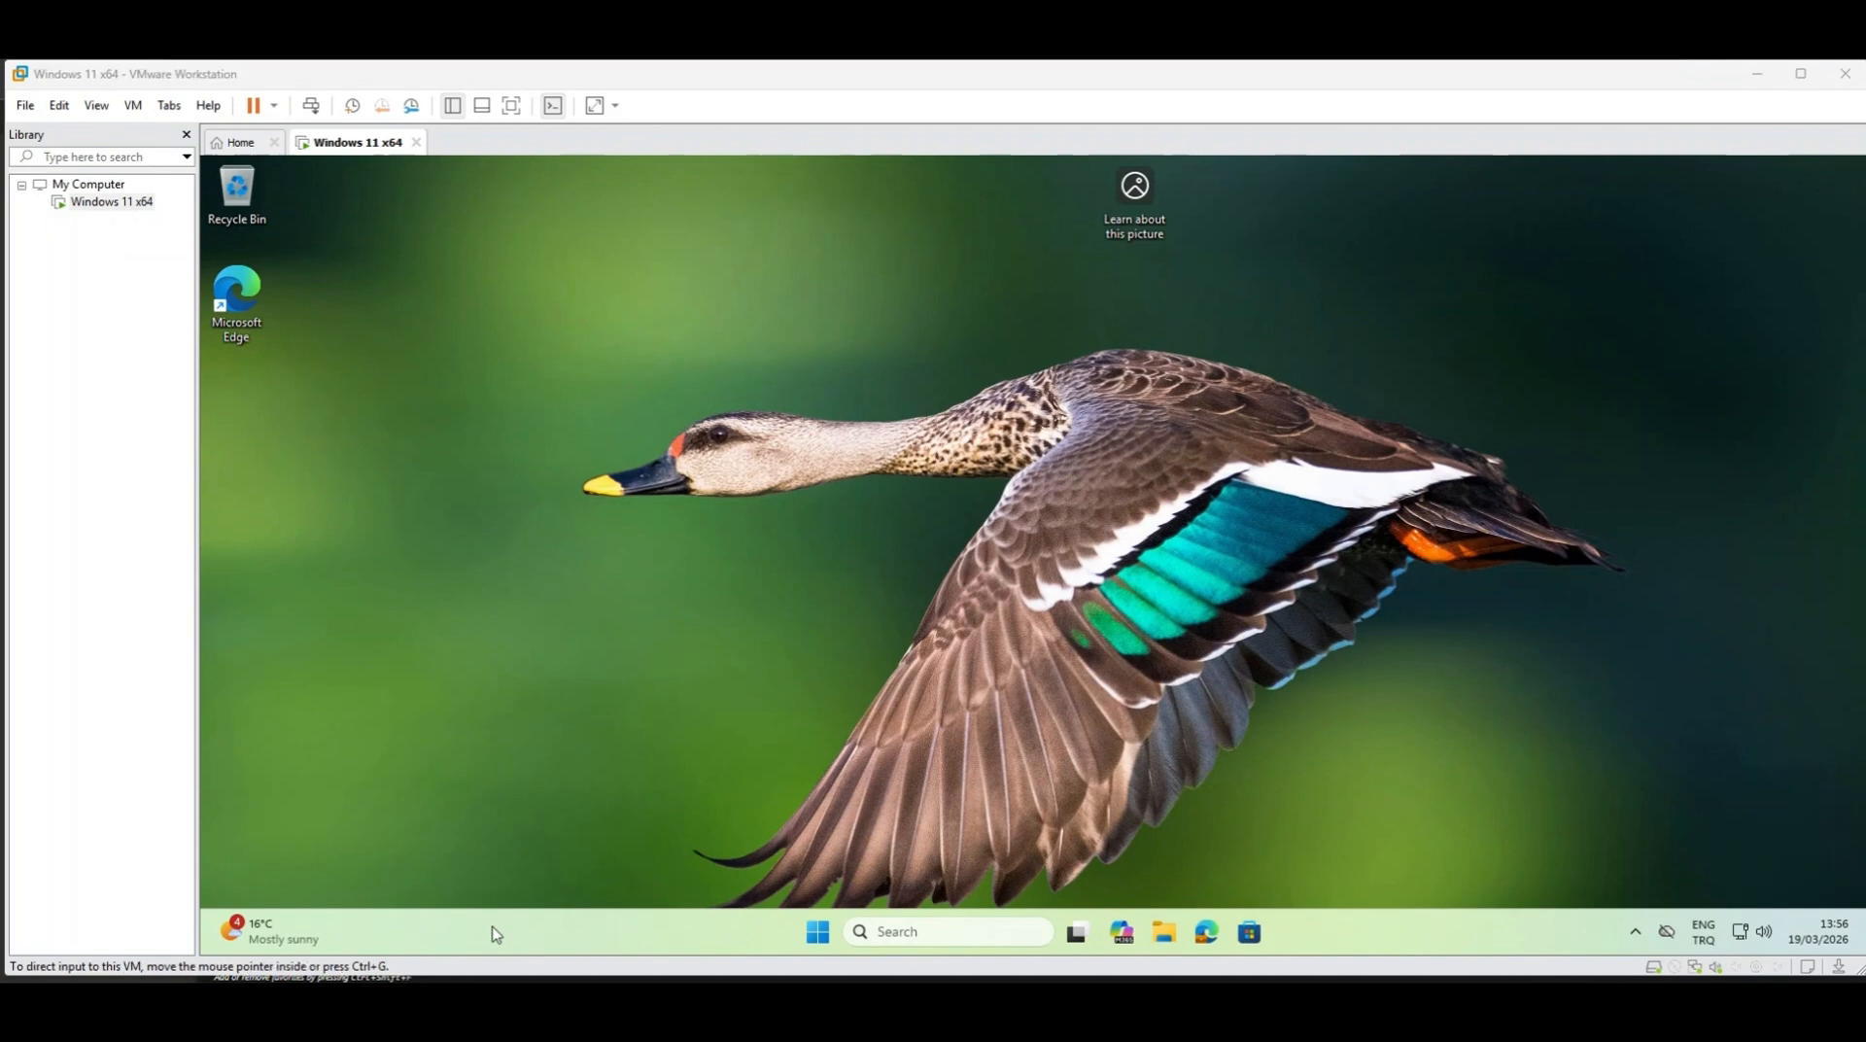
{"action": "left_click", "coordinate": [1164, 933]}
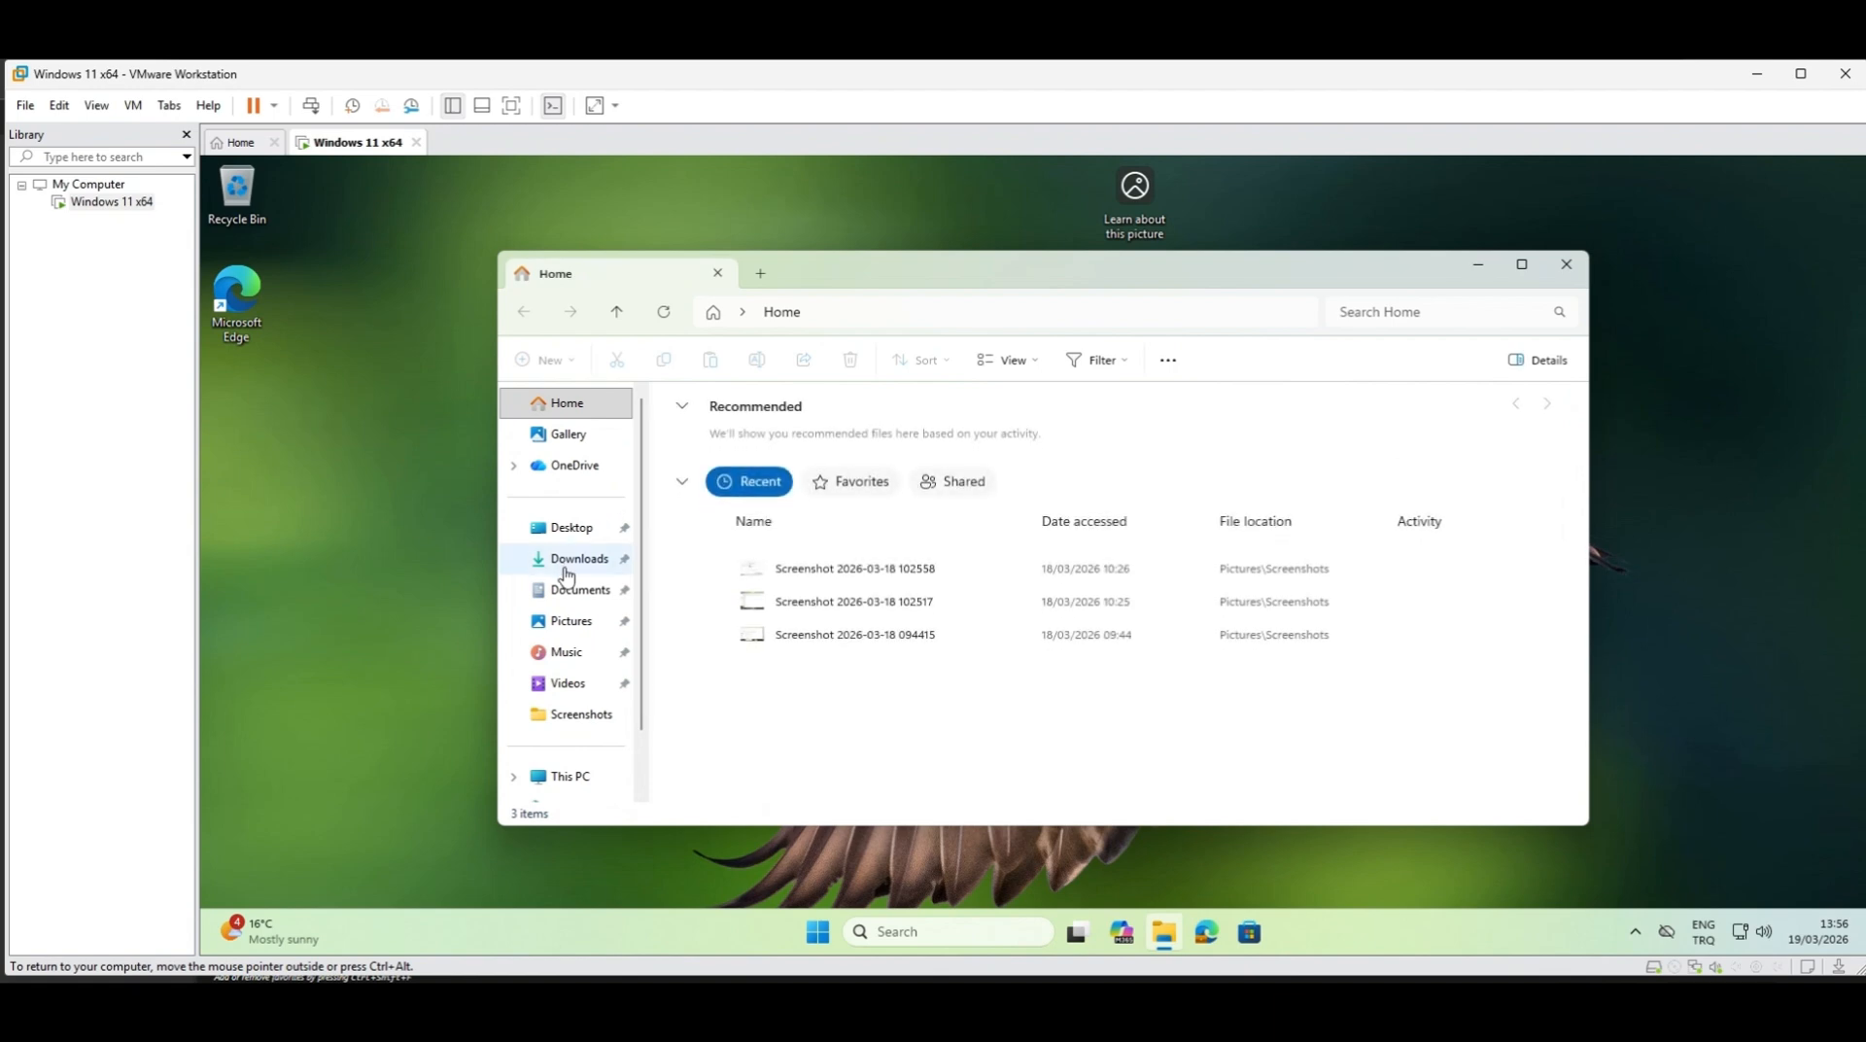
{"action": "left_click", "coordinate": [568, 570]}
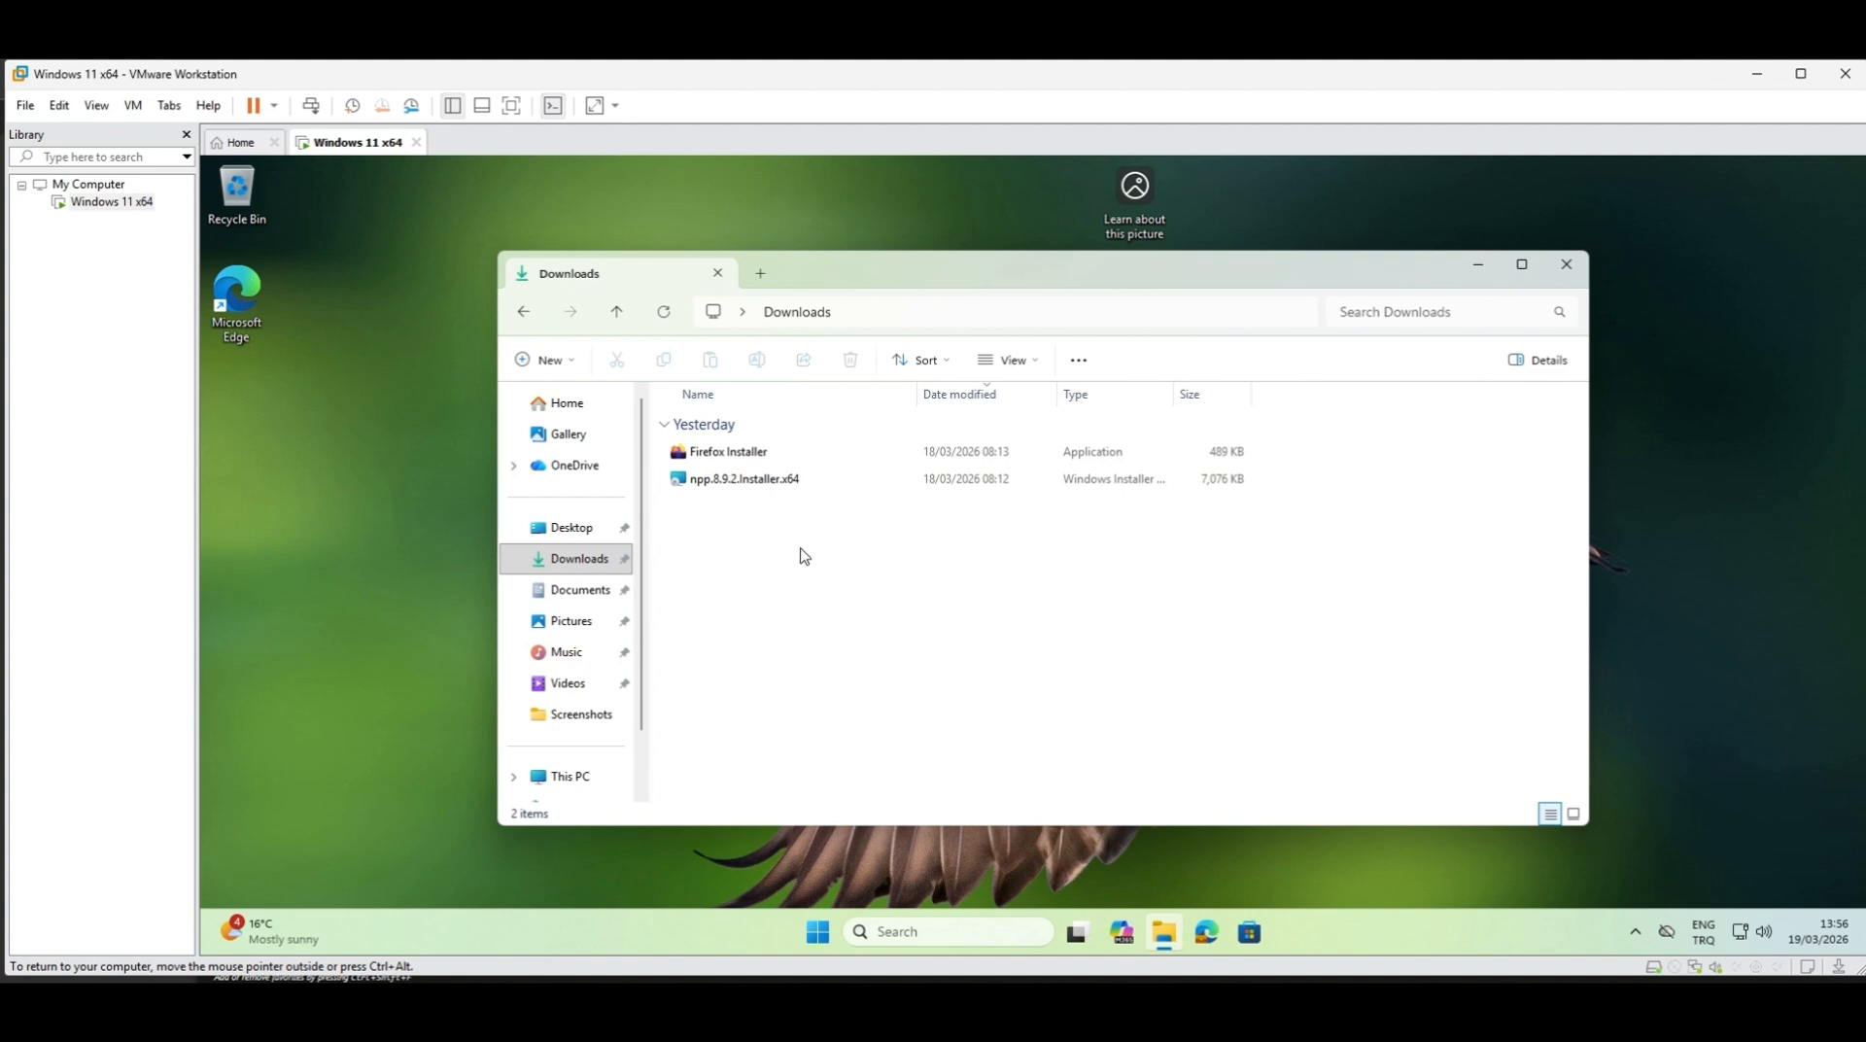
{"action": "left_click", "coordinate": [748, 488]}
{"action": "right_click", "coordinate": [749, 487]}
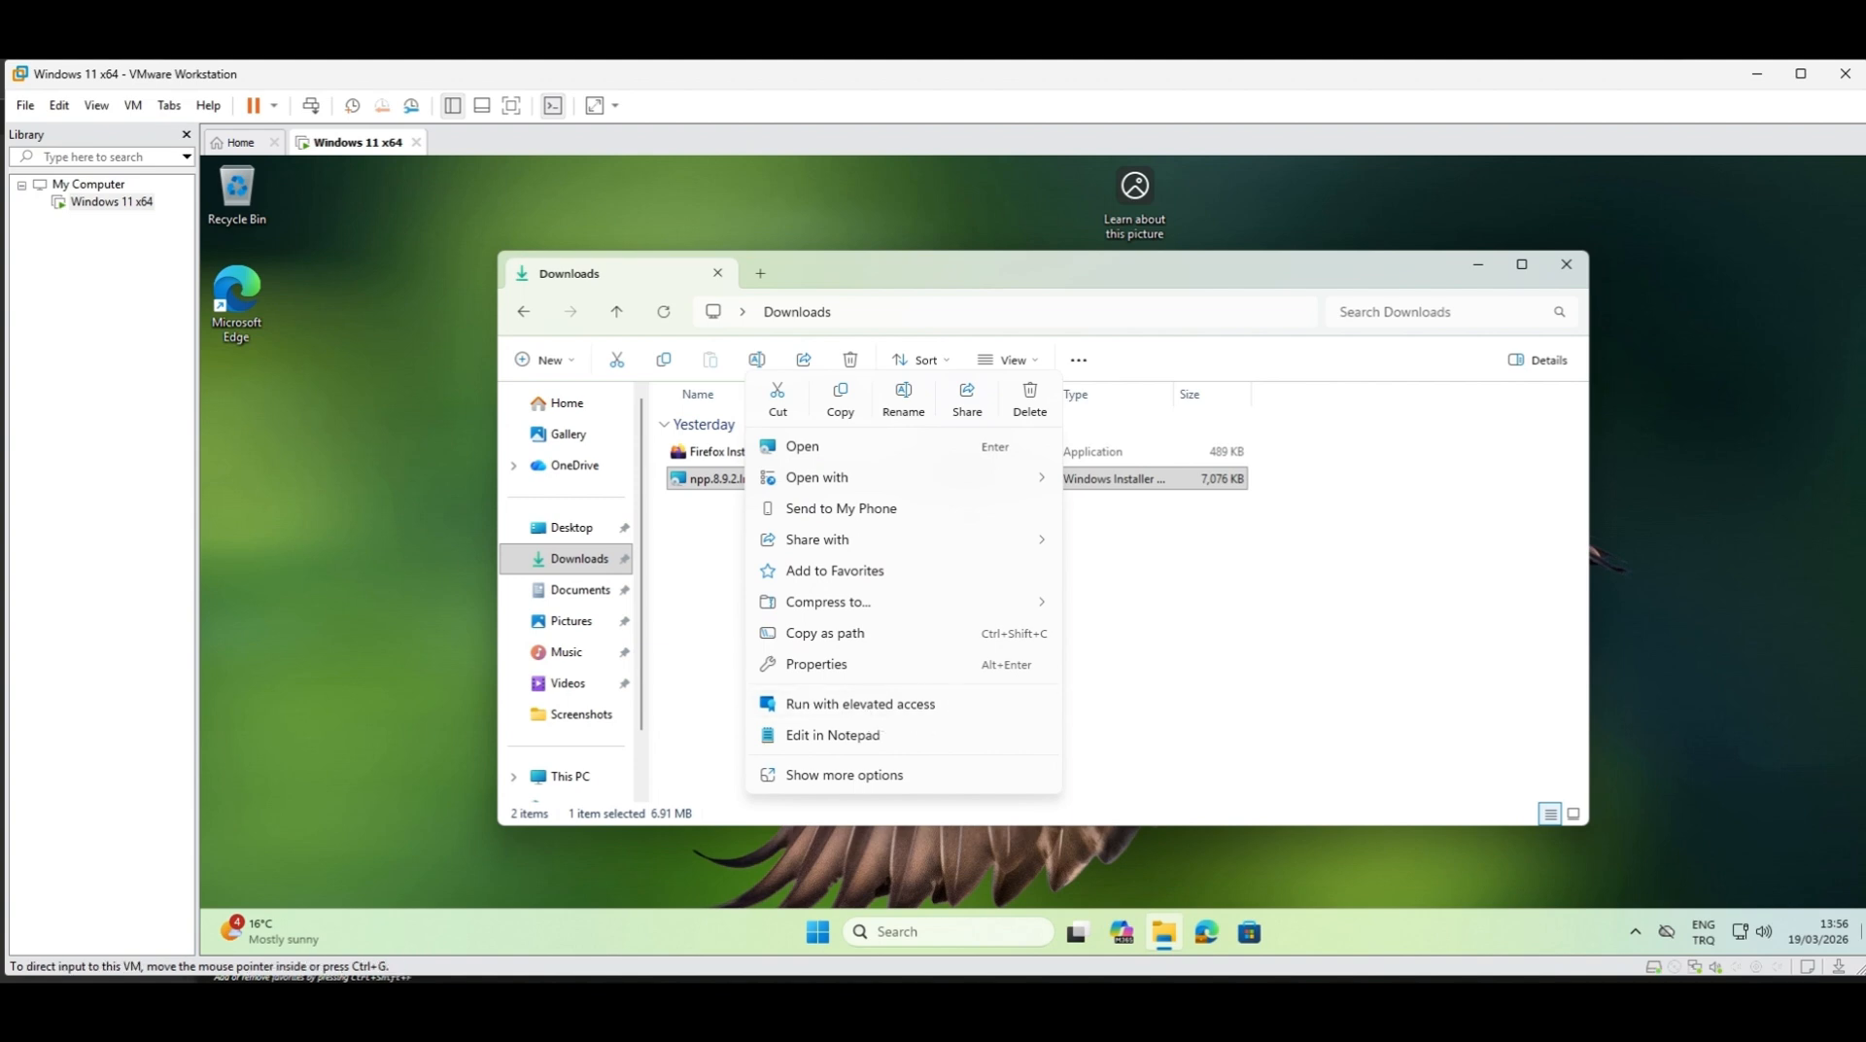
{"action": "left_click", "coordinate": [911, 708]}
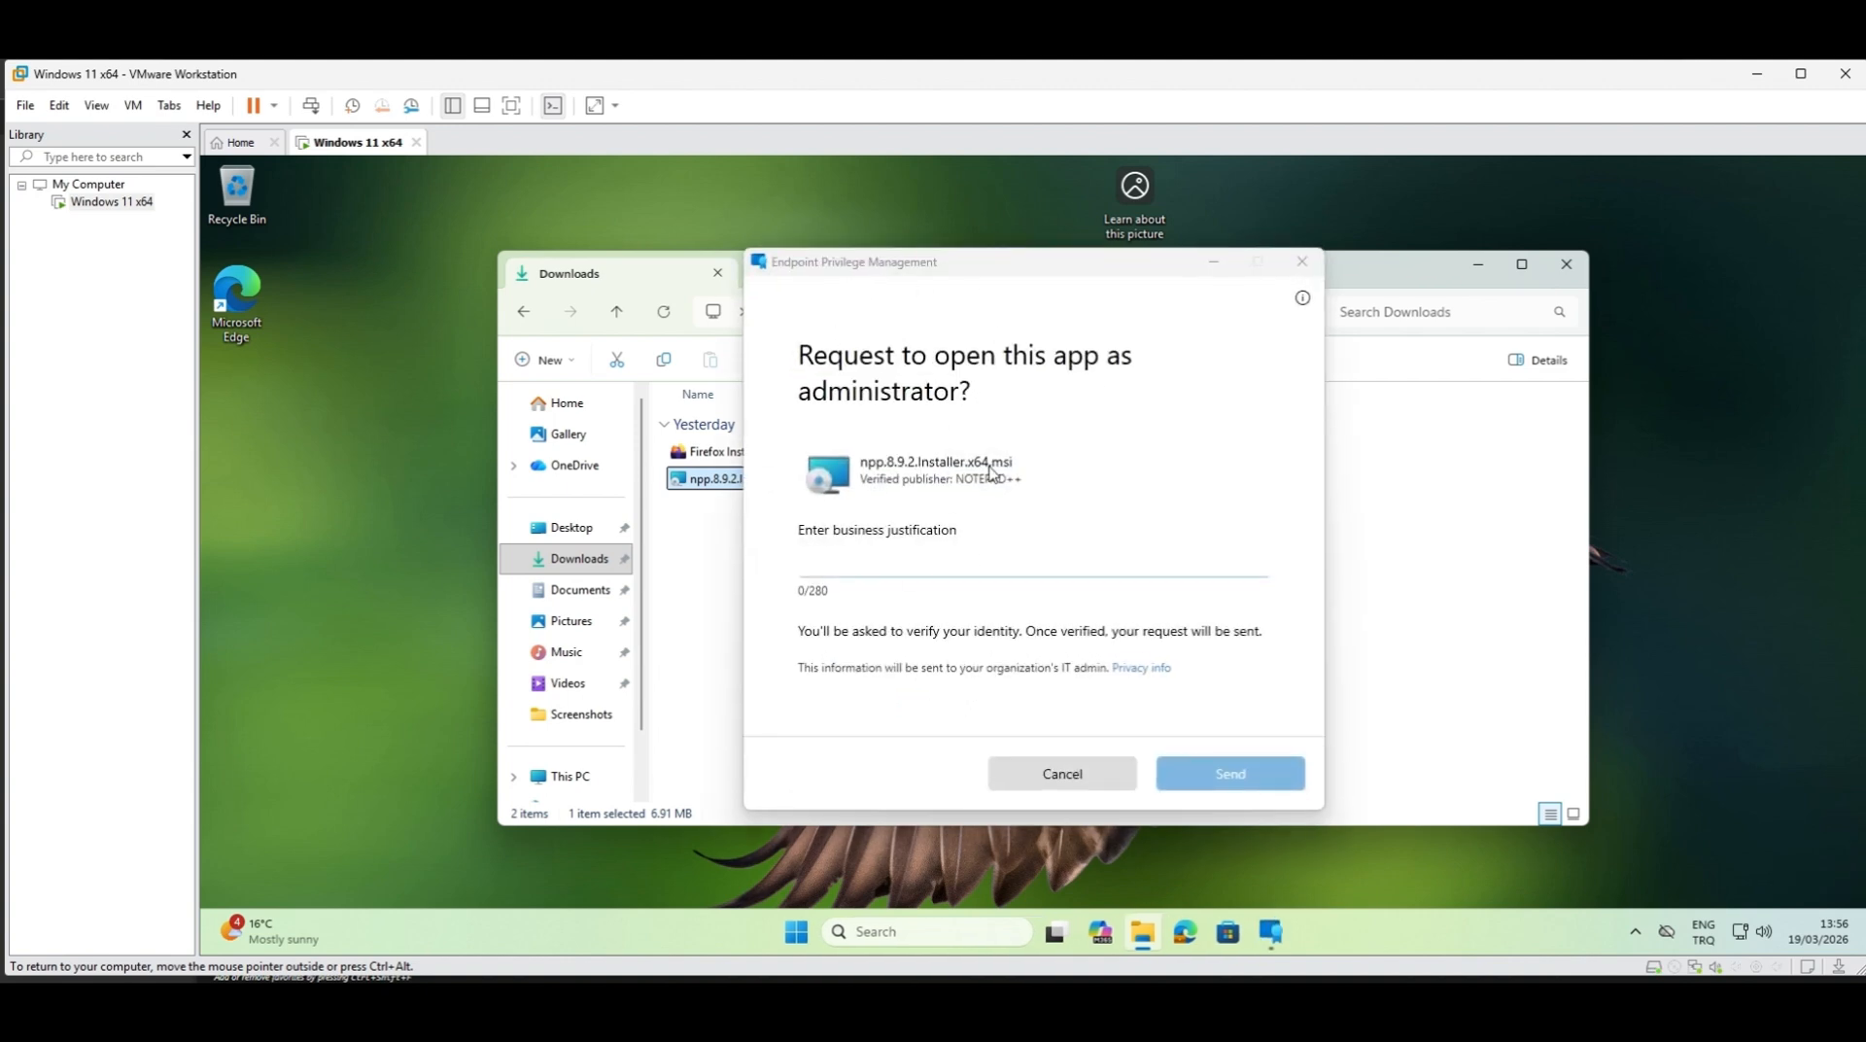
- Send the elevation request with the business justification "I need notepad++" and close the request window
{"action": "left_click", "coordinate": [933, 568]}
{"action": "type", "text": "I"}
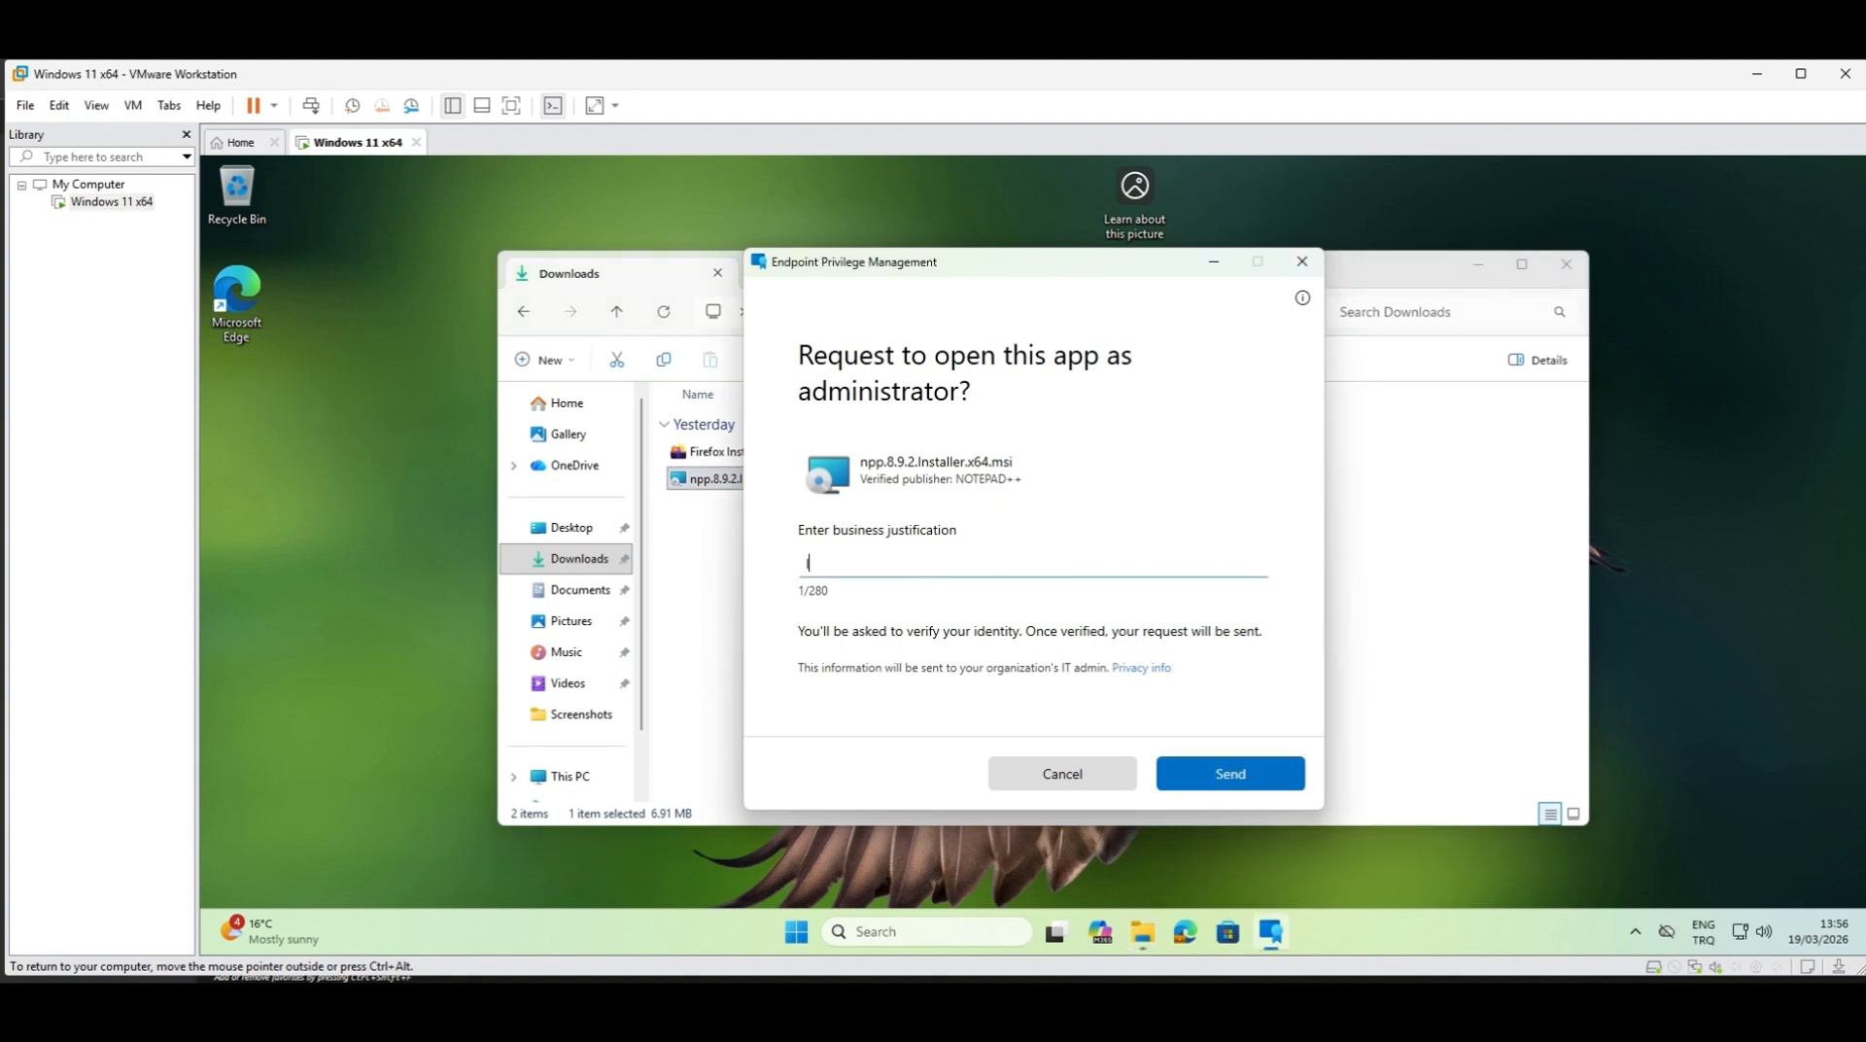
{"action": "type", "text": " need notepad++"}
{"action": "left_click", "coordinate": [1253, 777]}
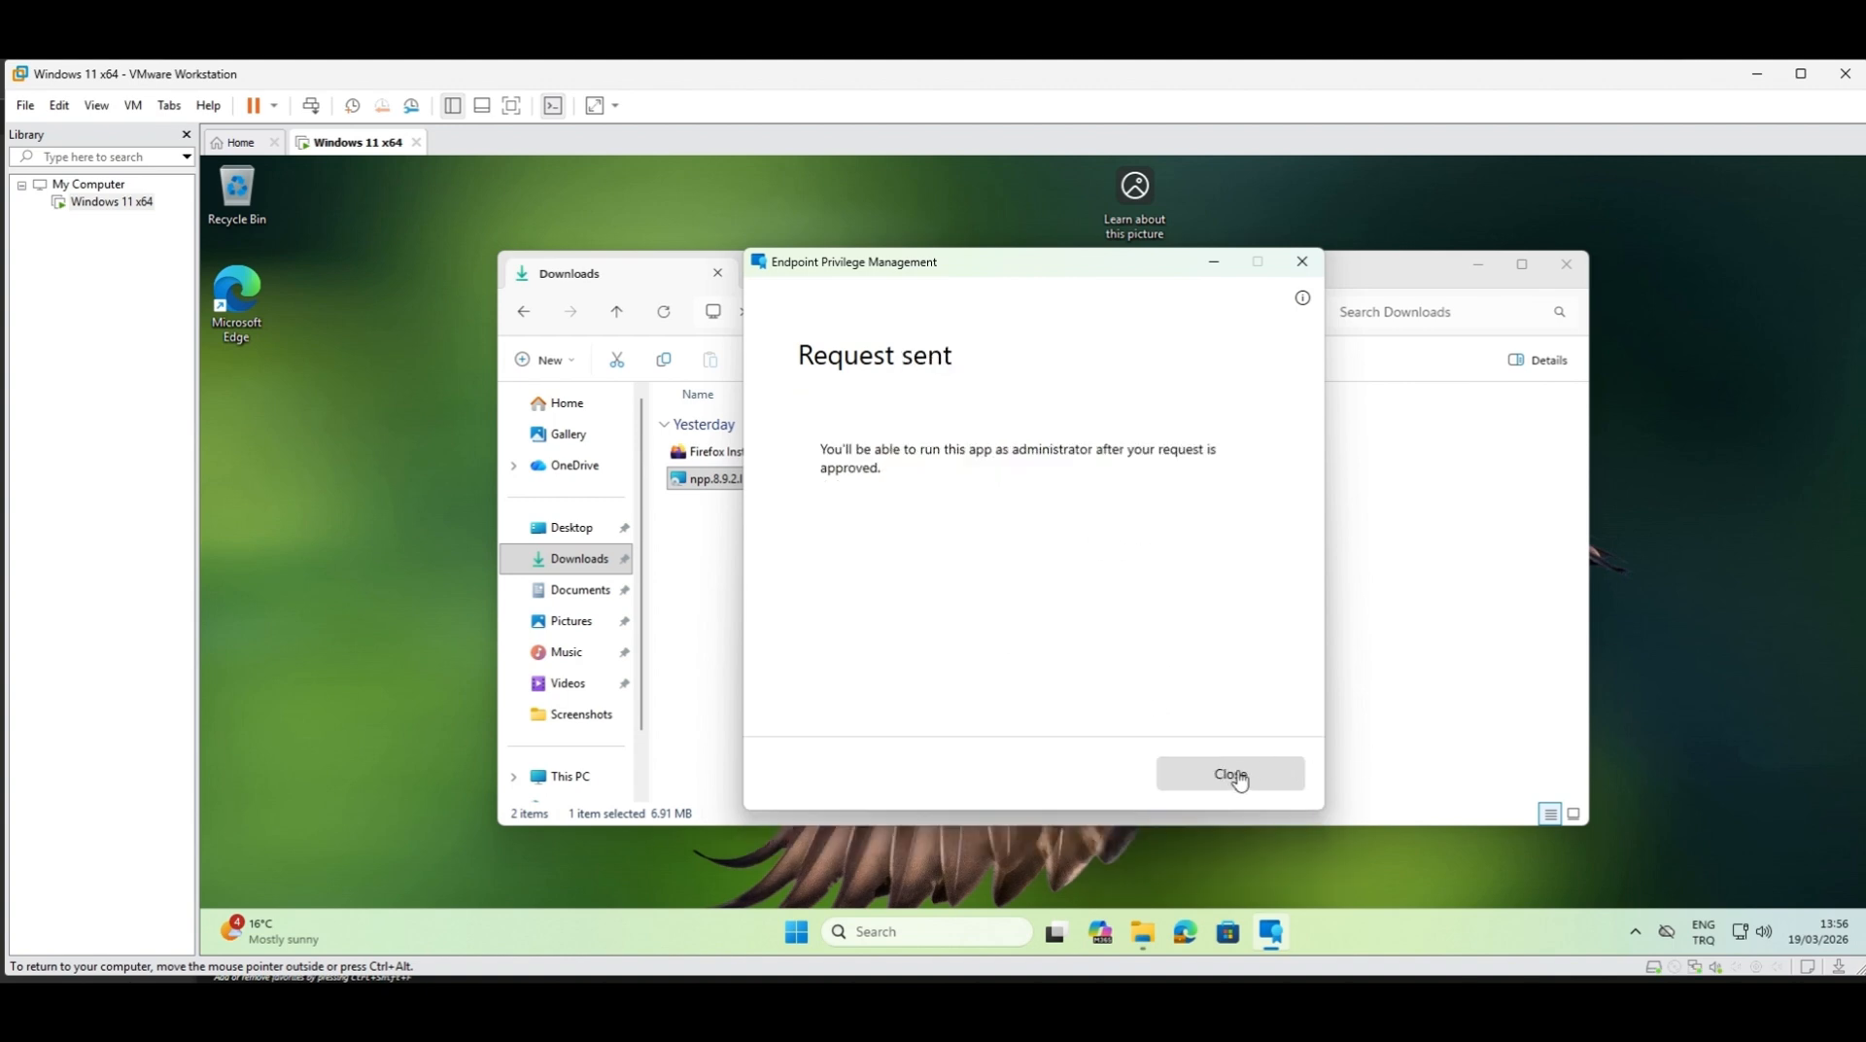
{"action": "left_click", "coordinate": [1169, 775]}
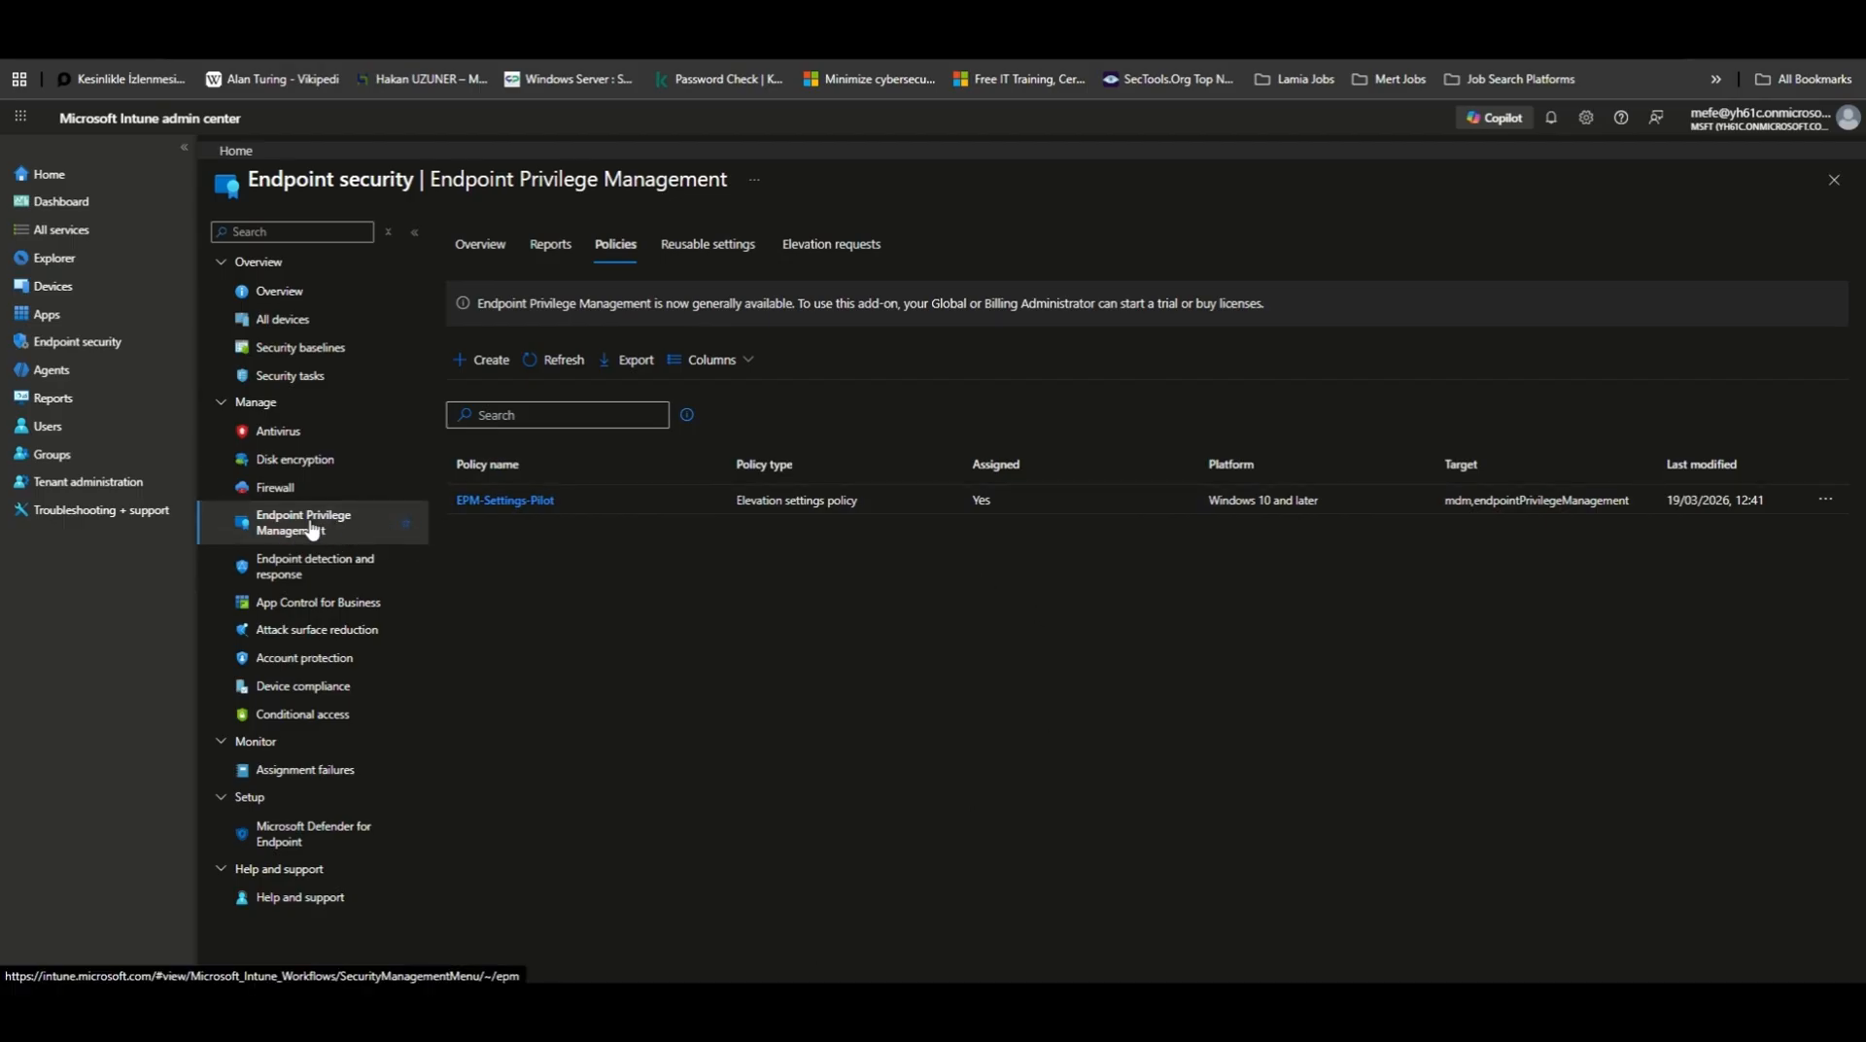
- In the Intune admin center, open the pending npp.8.9.2.Installer.x64.msi elevation request and review its properties
{"action": "left_click", "coordinate": [834, 253]}
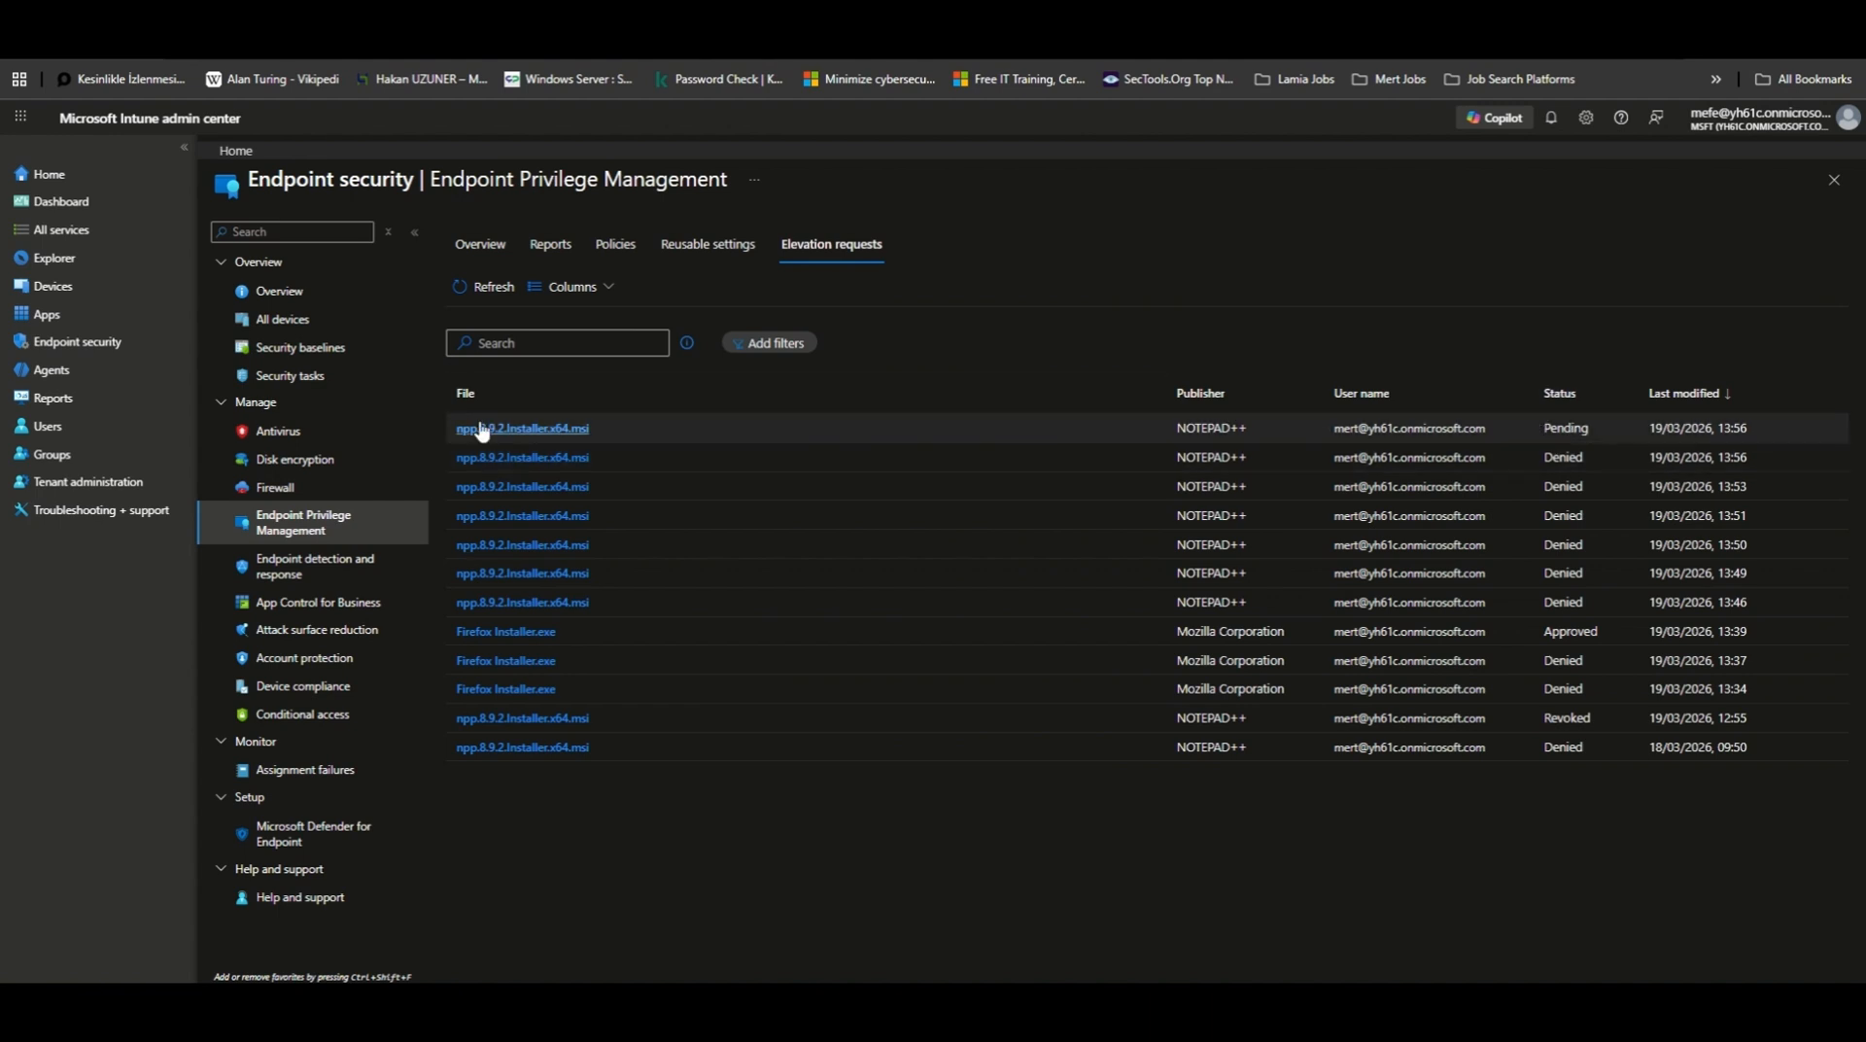
{"action": "left_click", "coordinate": [534, 433]}
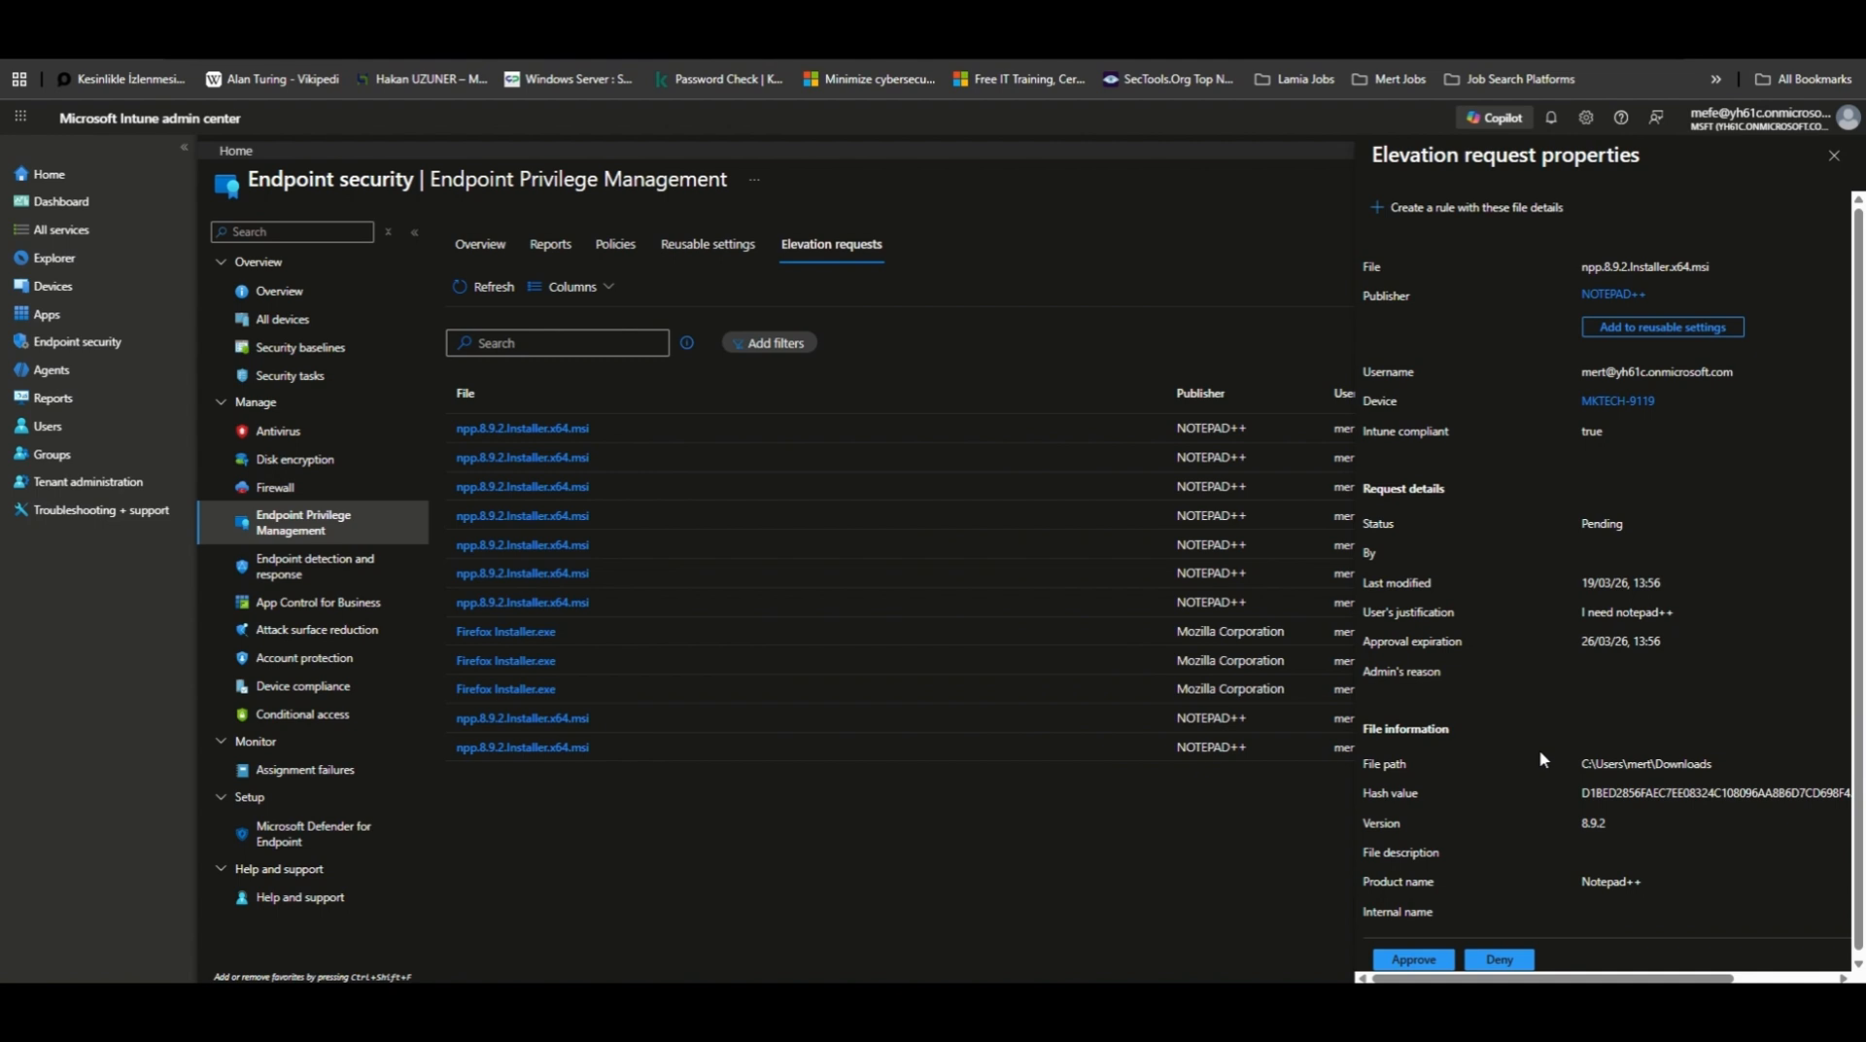
{"action": "scroll", "coordinate": [1540, 759], "scroll_direction": "down", "scroll_amount": 1}
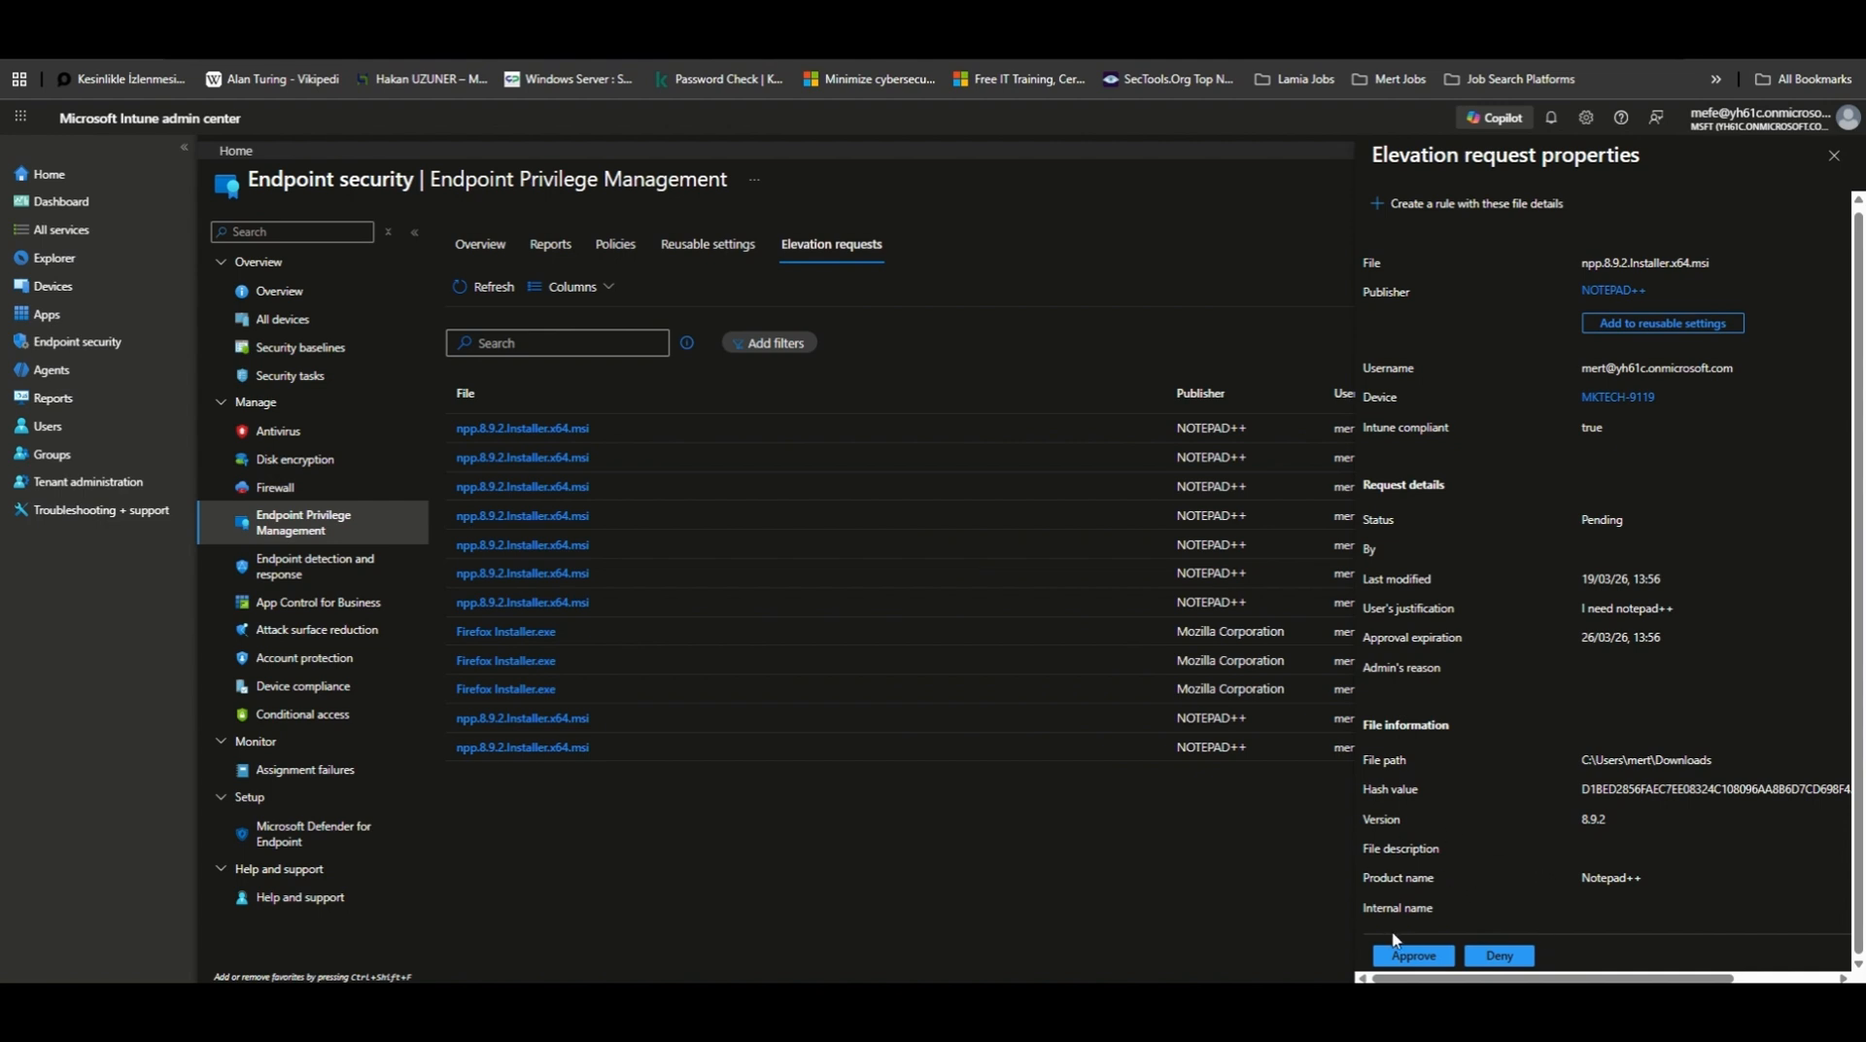
- Approve the pending Notepad++ installer request, giving as the reason that it is fine for 24 hours
{"action": "left_click", "coordinate": [1421, 957]}
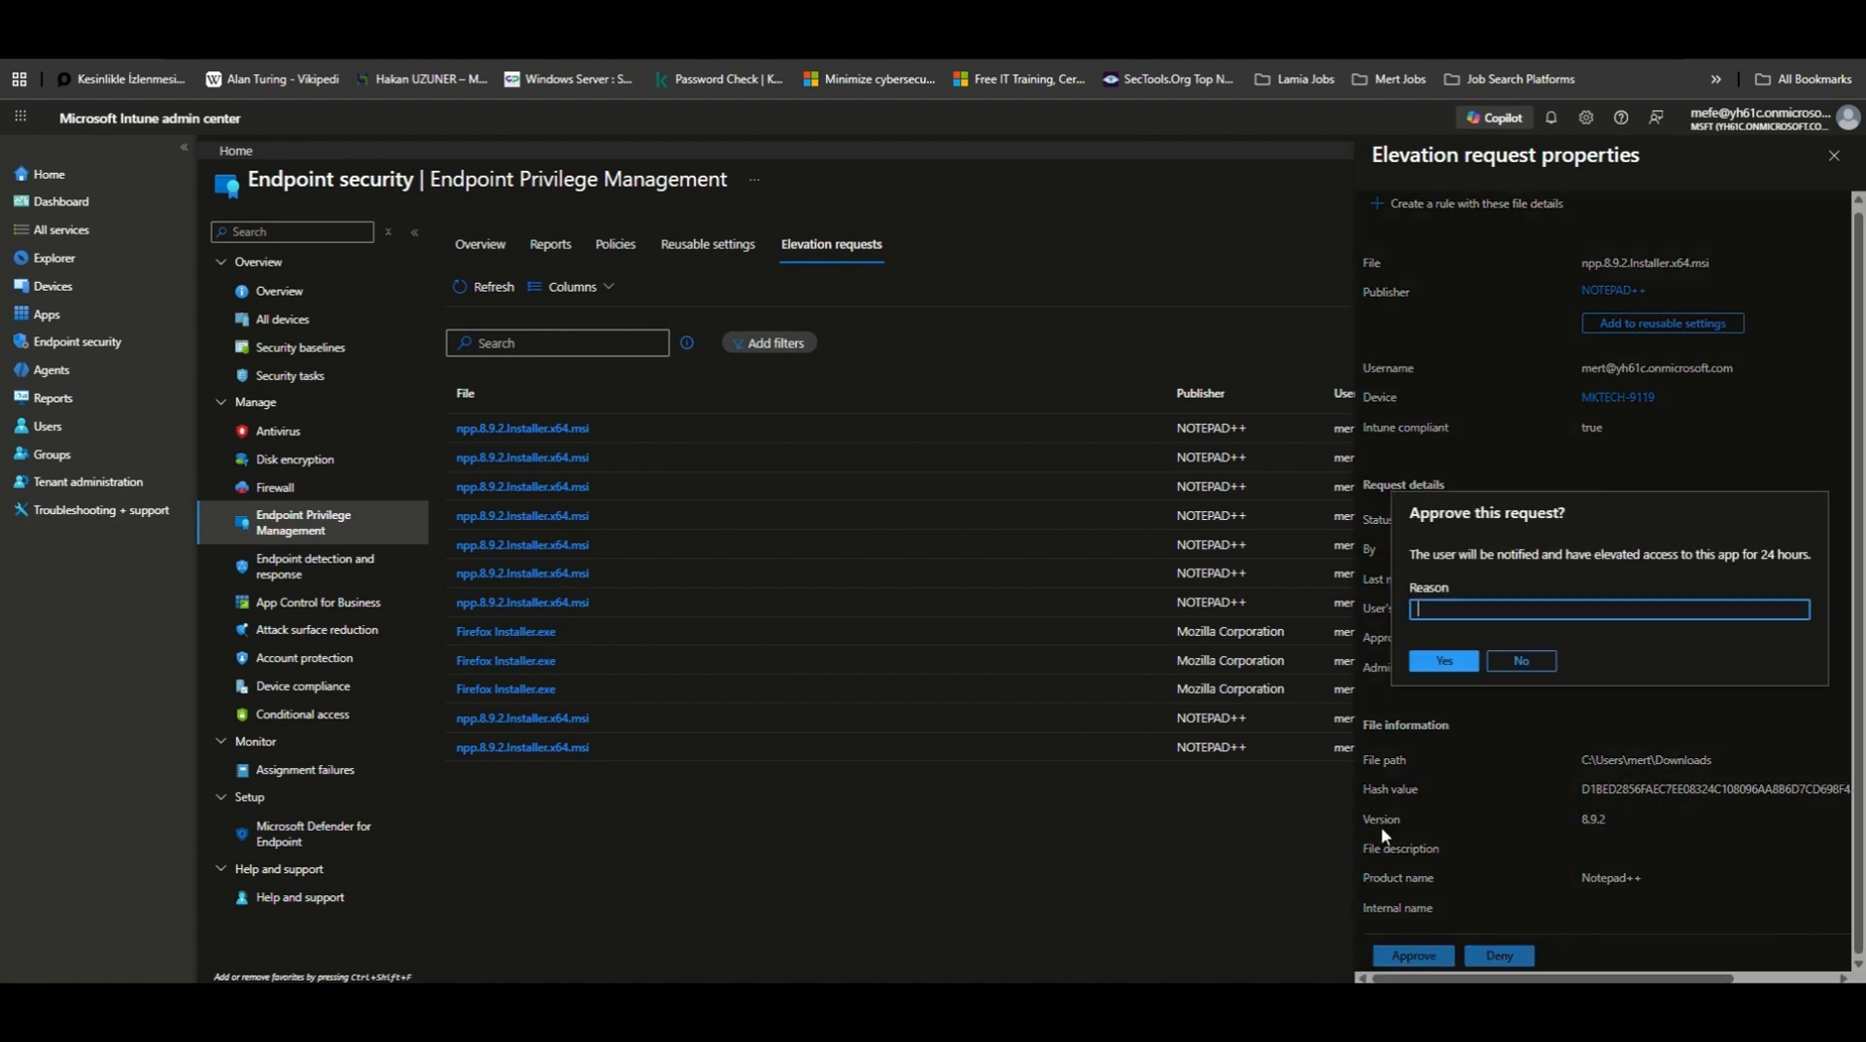
{"action": "left_click", "coordinate": [1472, 605]}
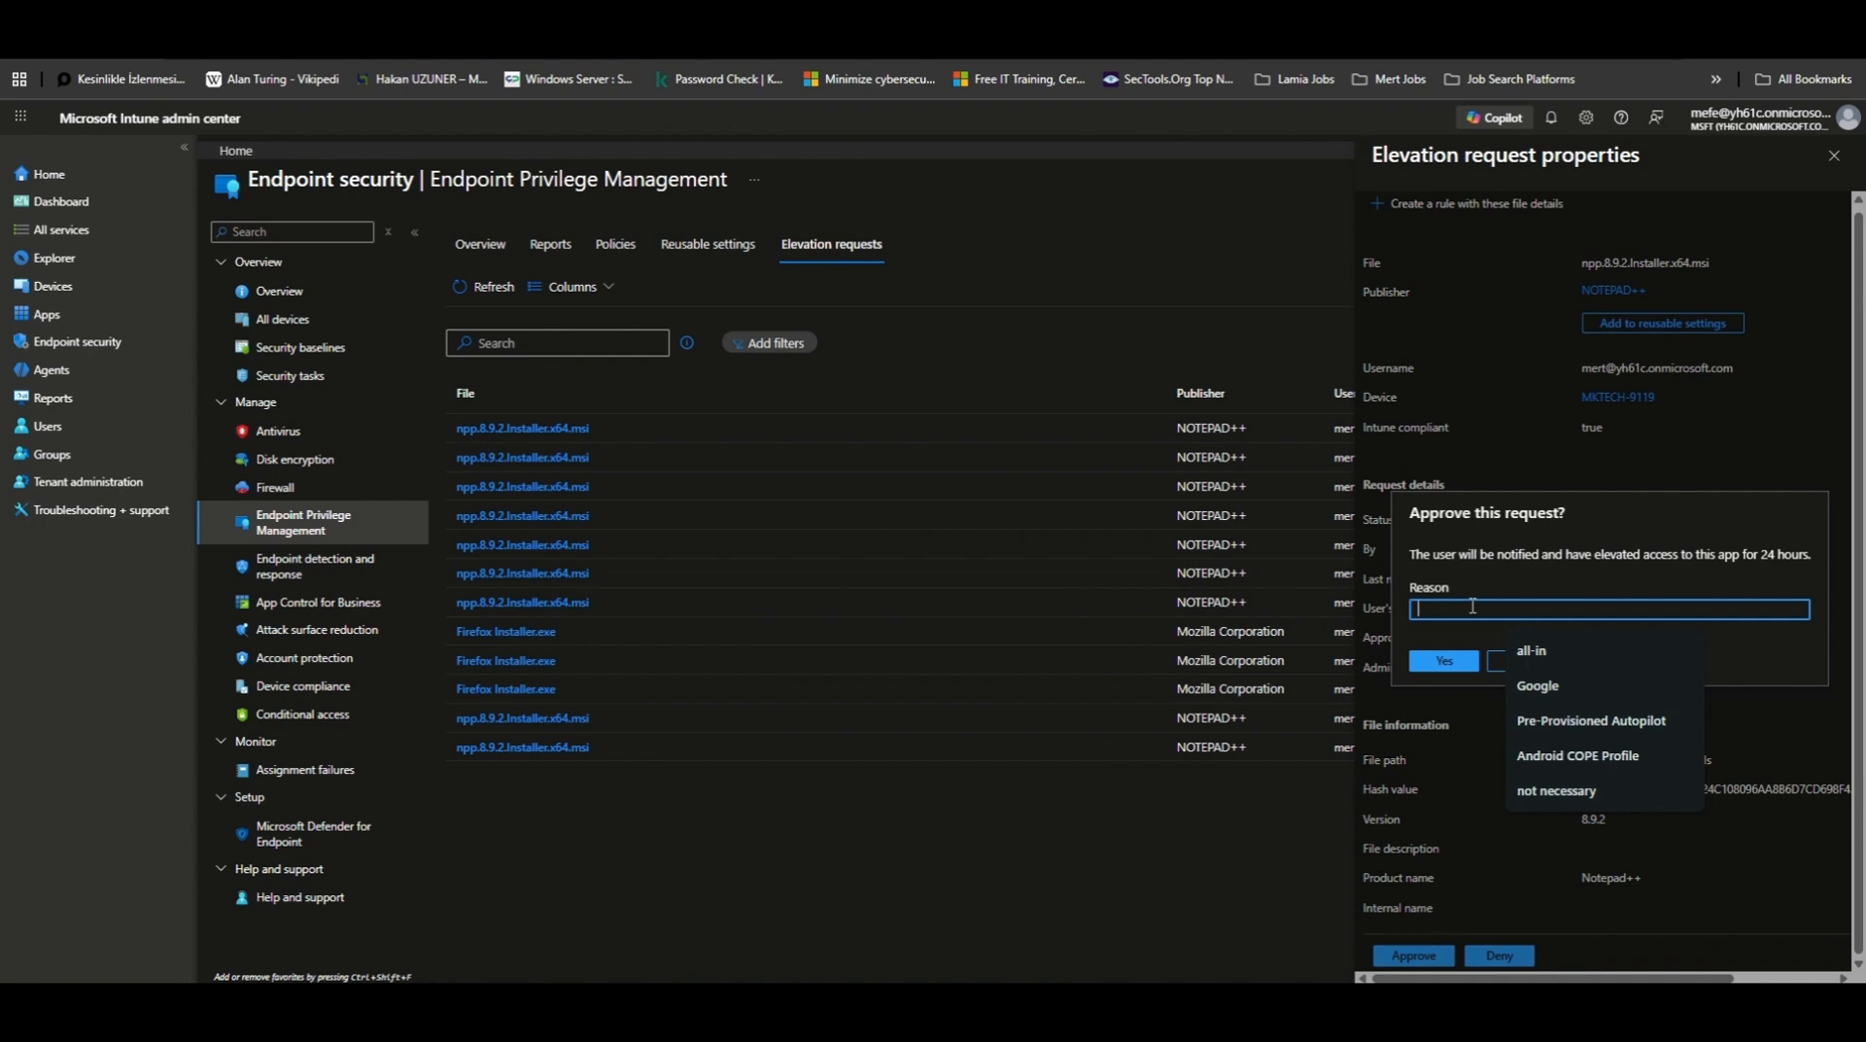
{"action": "type", "text": "Tset"}
{"action": "key", "text": "BackSpace"}
{"action": "key", "text": "BackSpace"}
{"action": "key", "text": "BackSpace"}
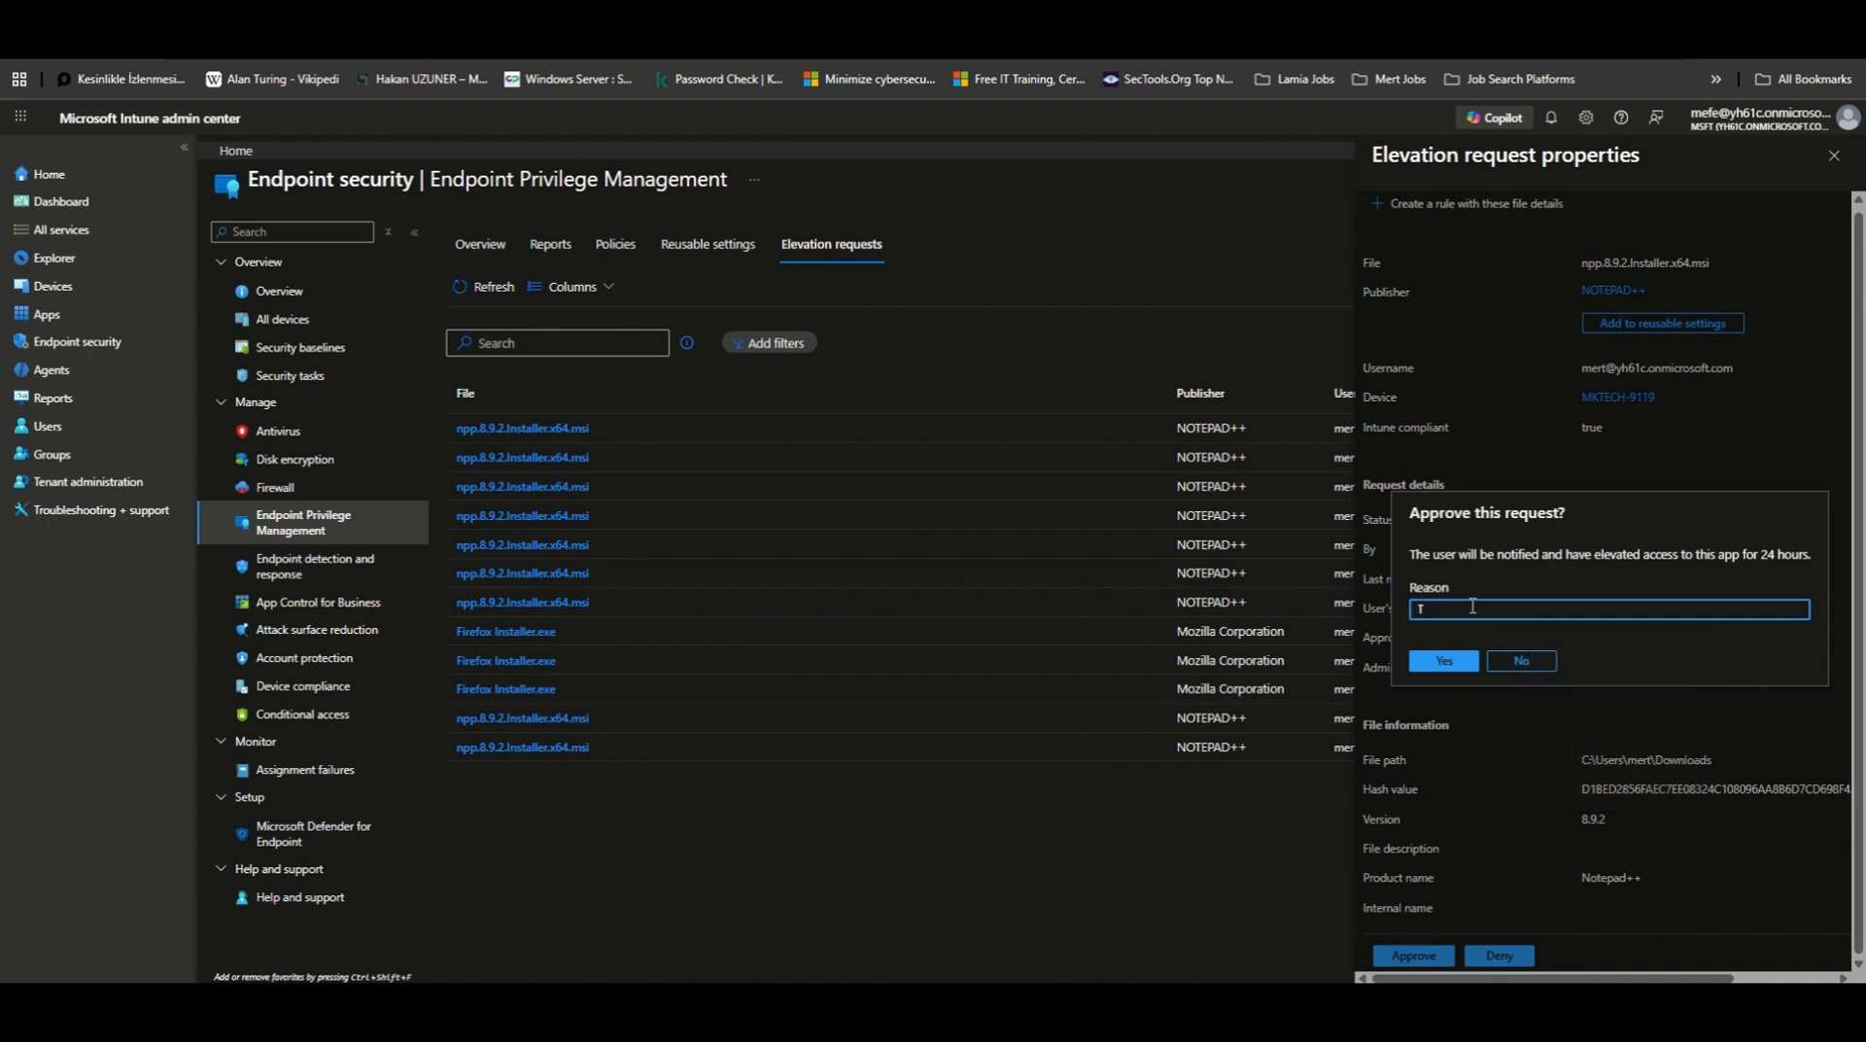
{"action": "type", "text": "hats fine !"}
{"action": "type", "text": "or 24 hours"}
{"action": "left_click", "coordinate": [1440, 666]}
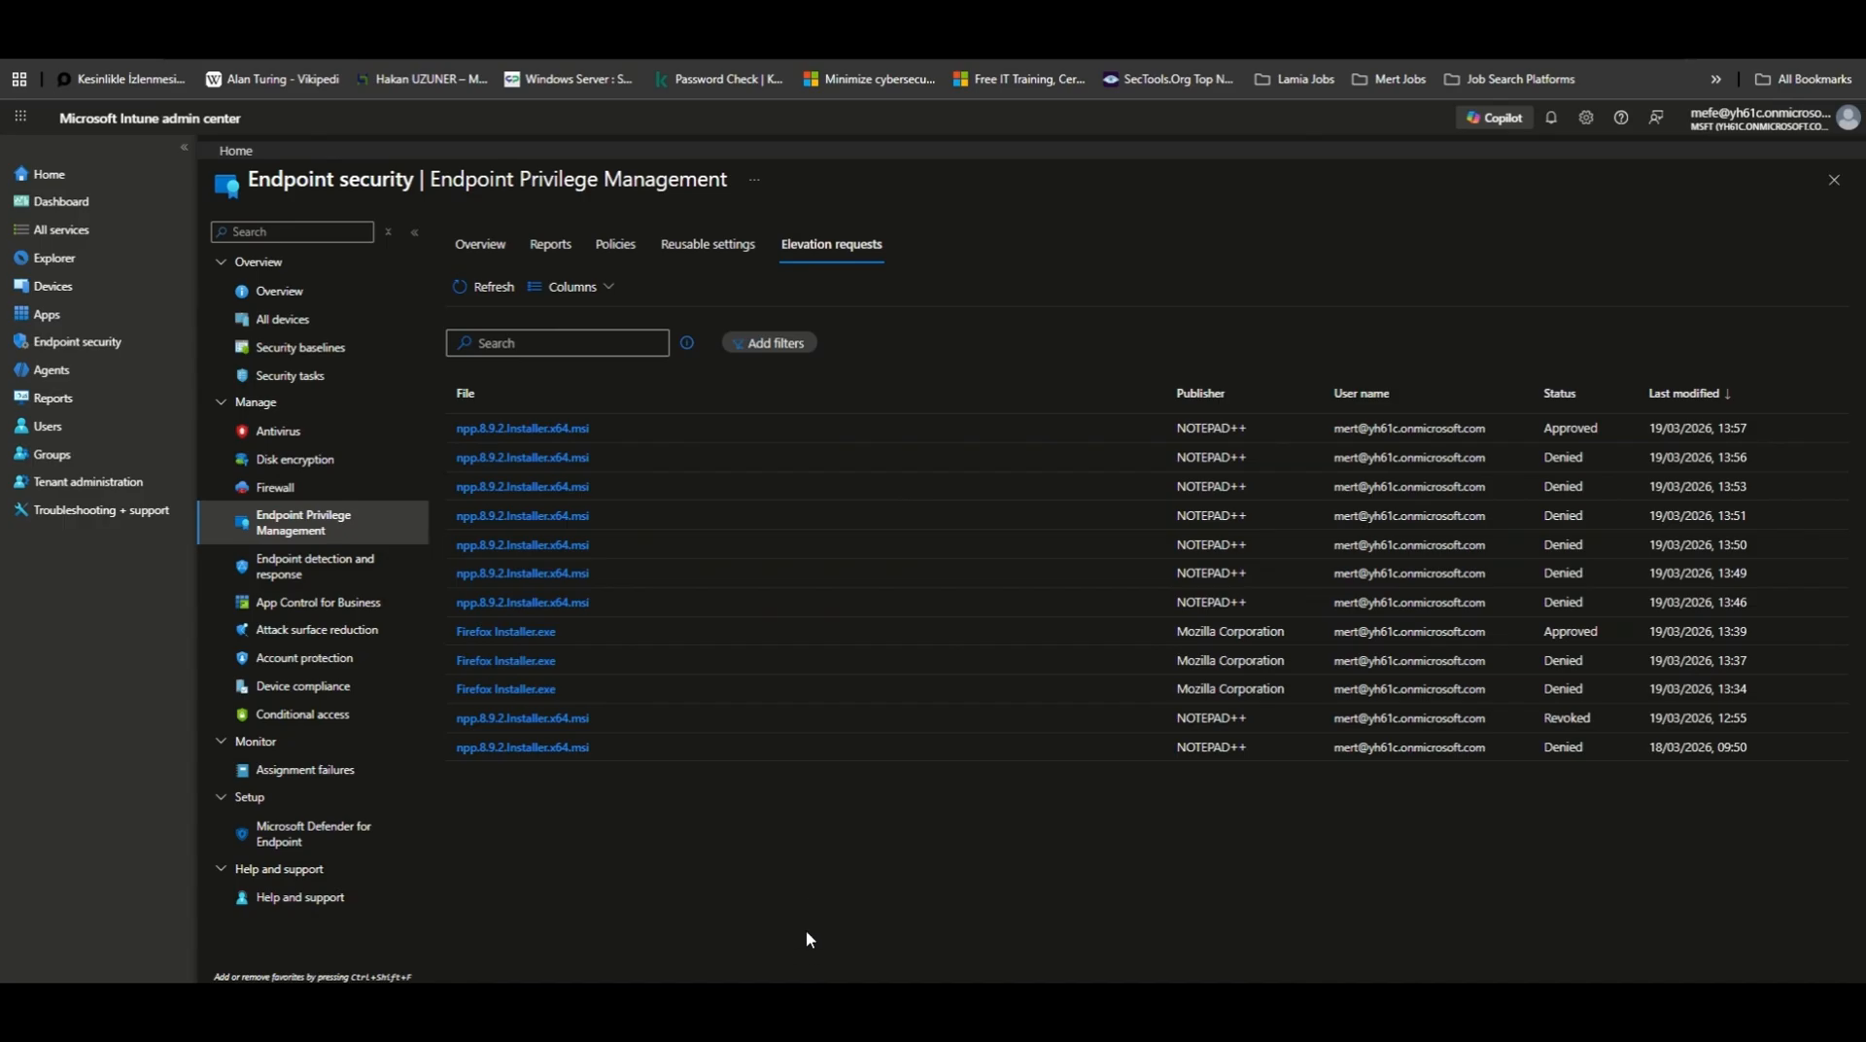
- Switch to the Windows 11 x64 virtual machine in VMware Workstation and check its notifications for the Endpoint Privilege Management request
{"action": "key", "text": "alt+Tab"}
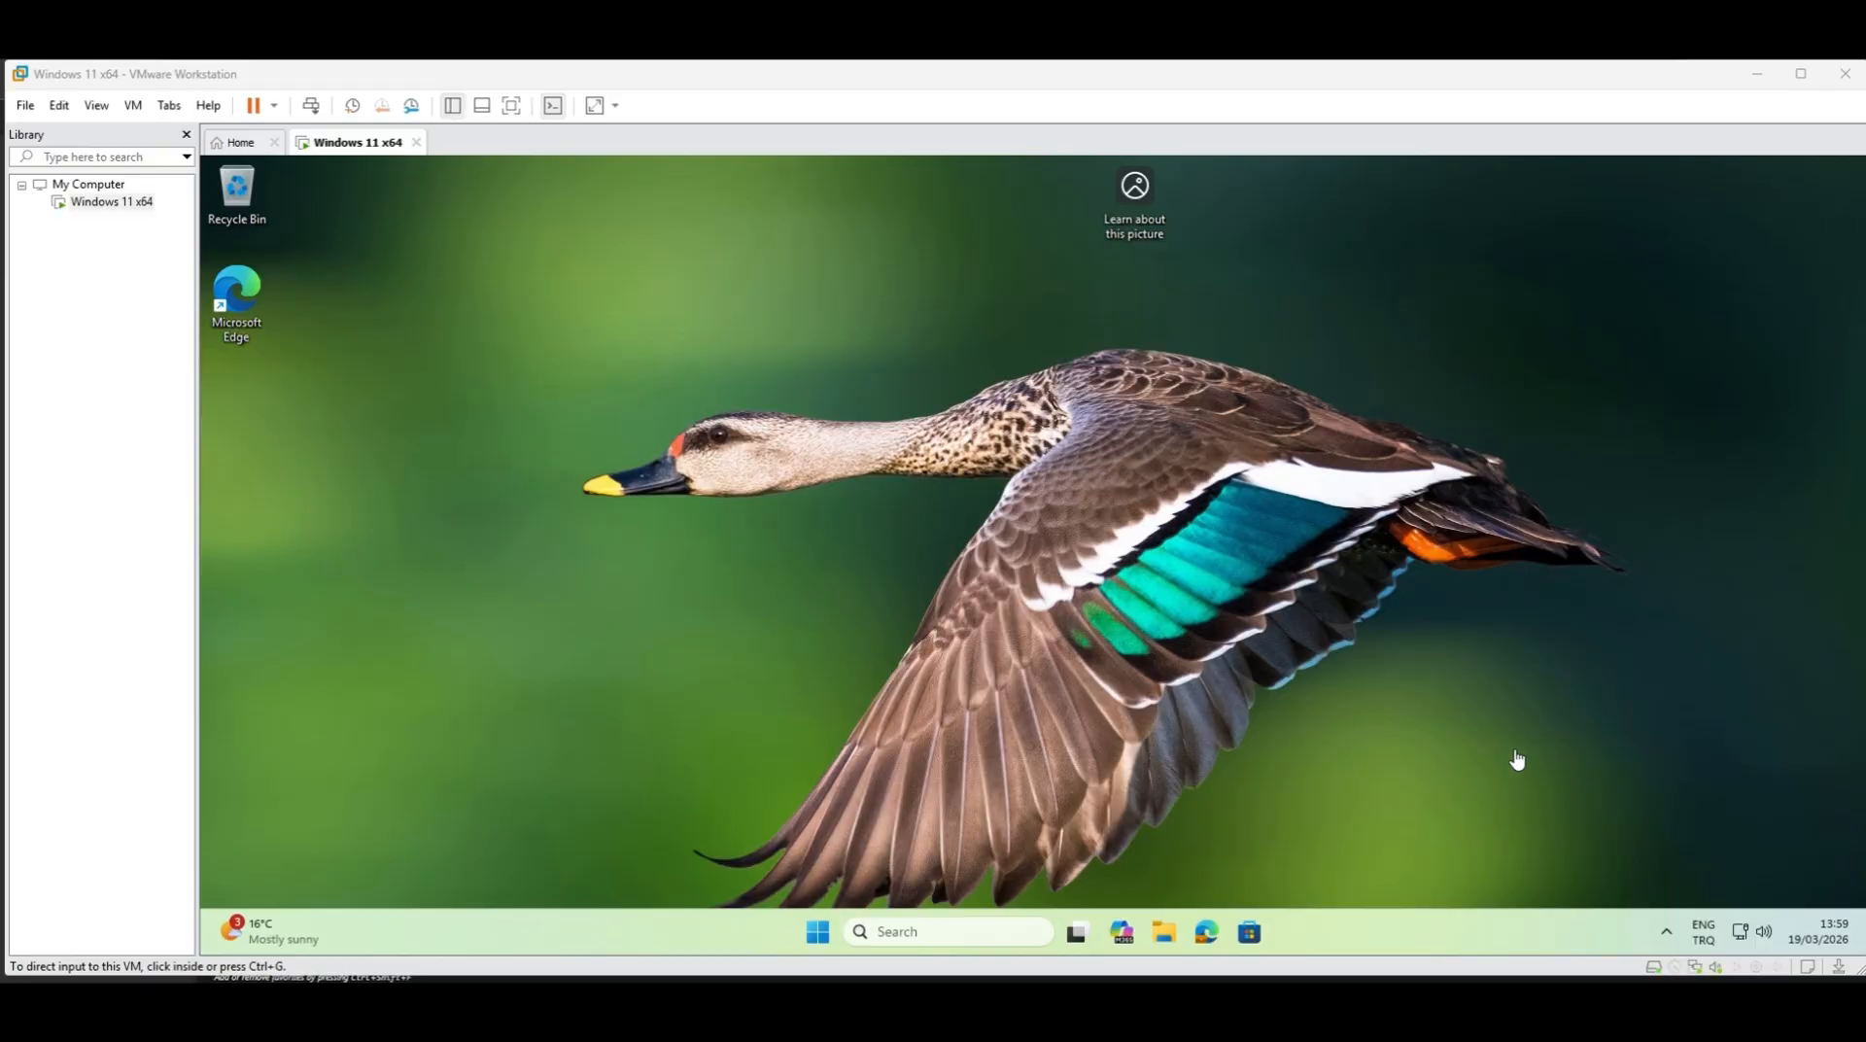
{"action": "left_click", "coordinate": [1838, 932]}
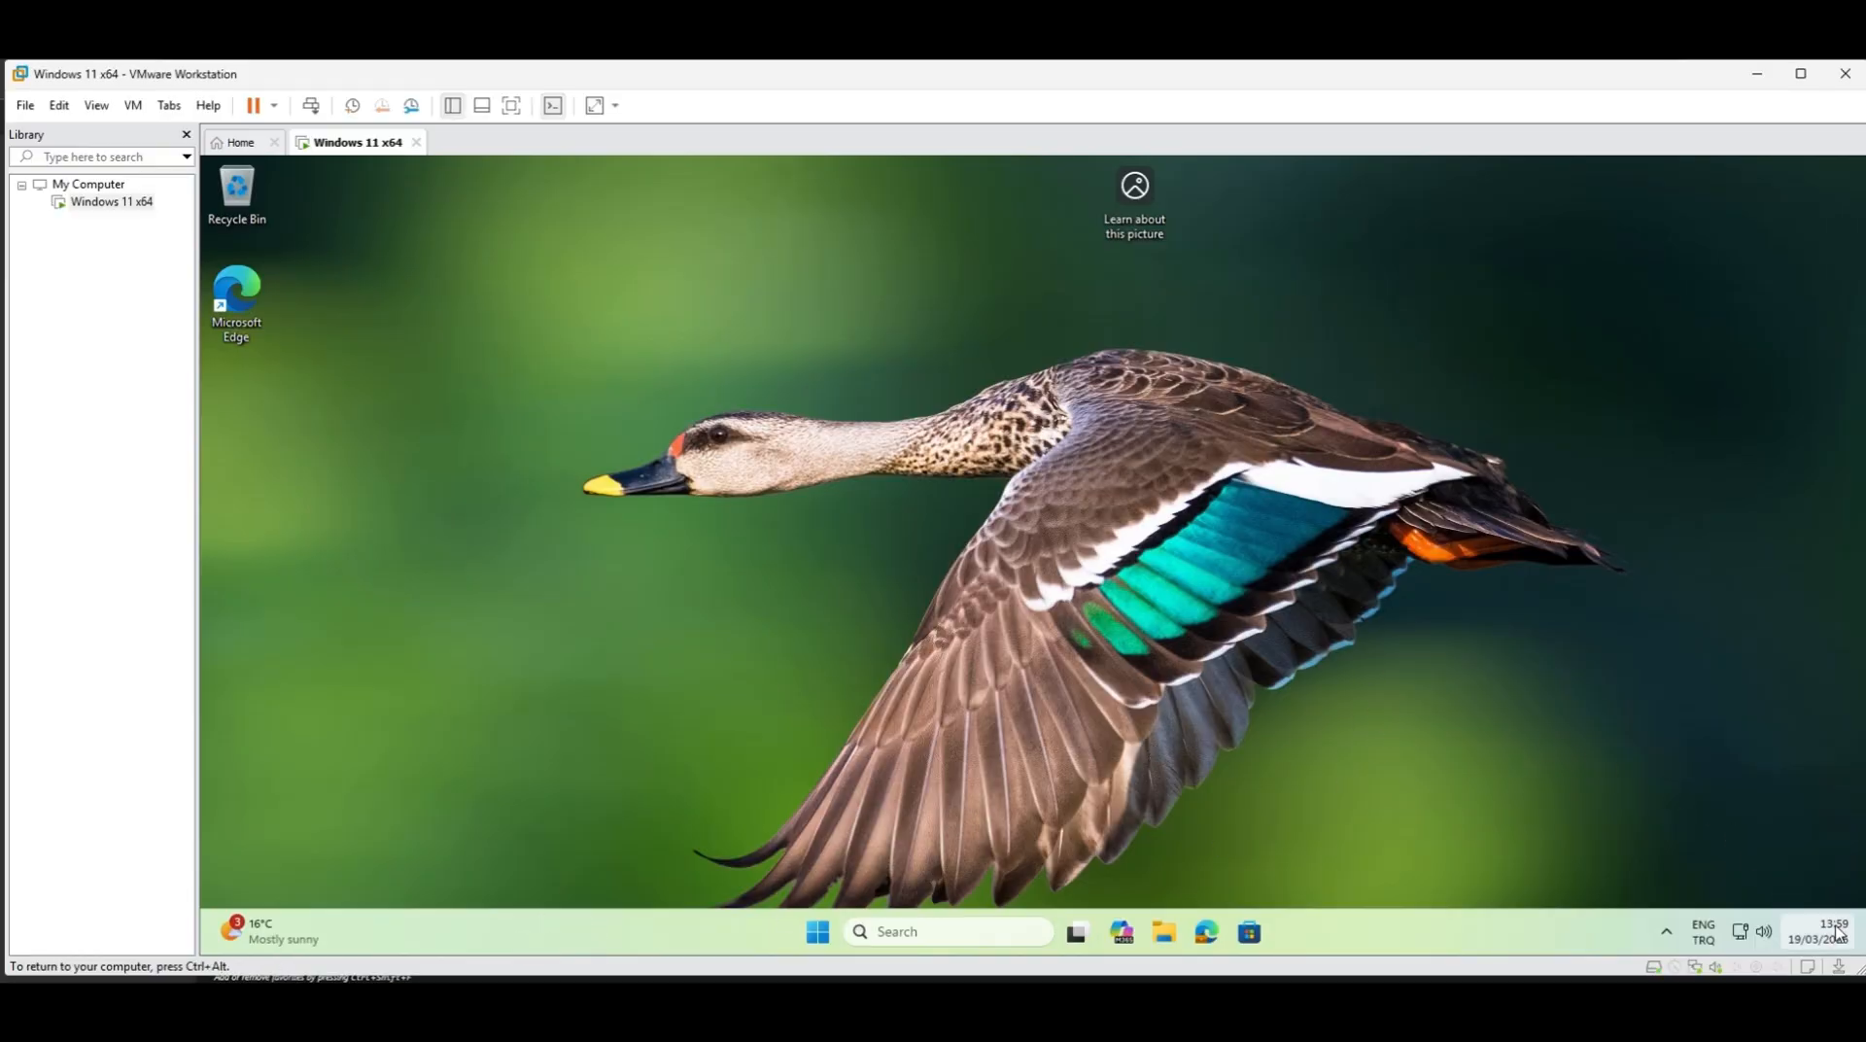
{"action": "left_click", "coordinate": [1837, 932]}
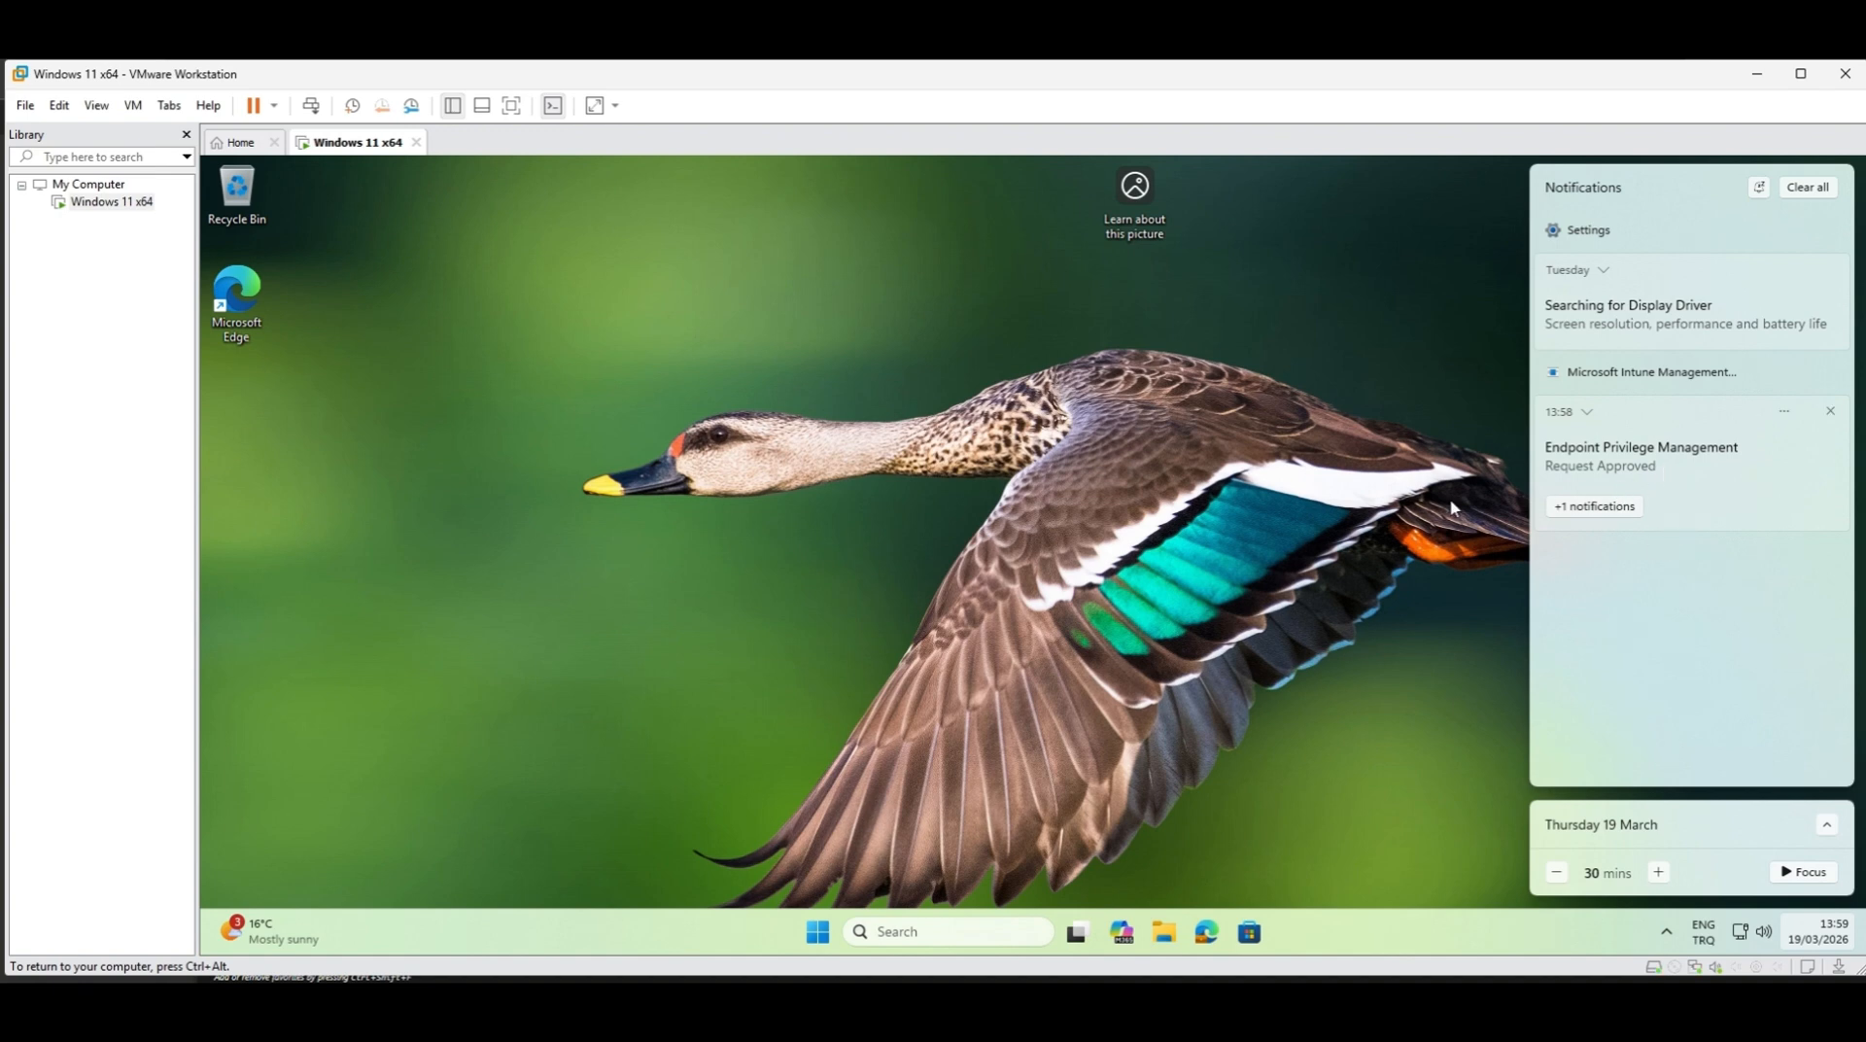
- Run npp.8.9.2.Installer.x64 from the virtual machine's Downloads folder with elevated access and continue opening it as administrator
{"action": "left_click", "coordinate": [1004, 726]}
{"action": "left_click", "coordinate": [1164, 931]}
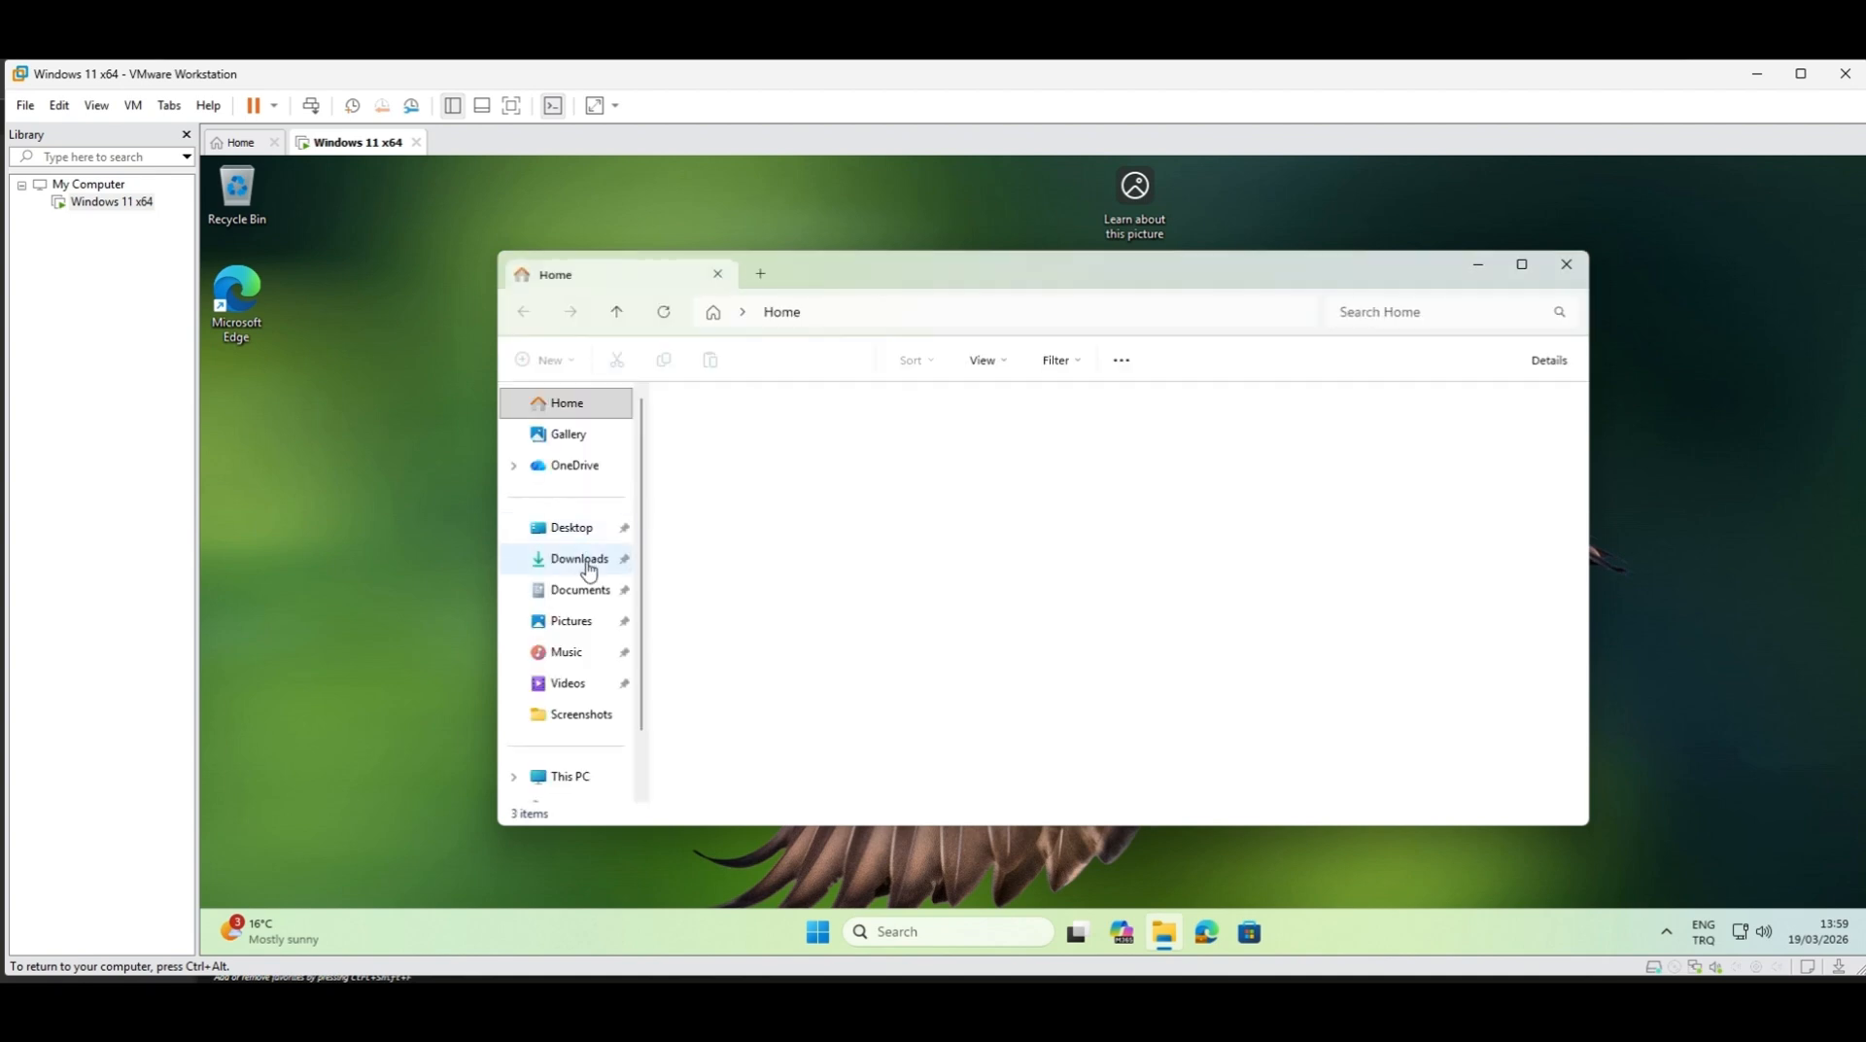
{"action": "left_click", "coordinate": [613, 562]}
{"action": "left_click", "coordinate": [738, 480]}
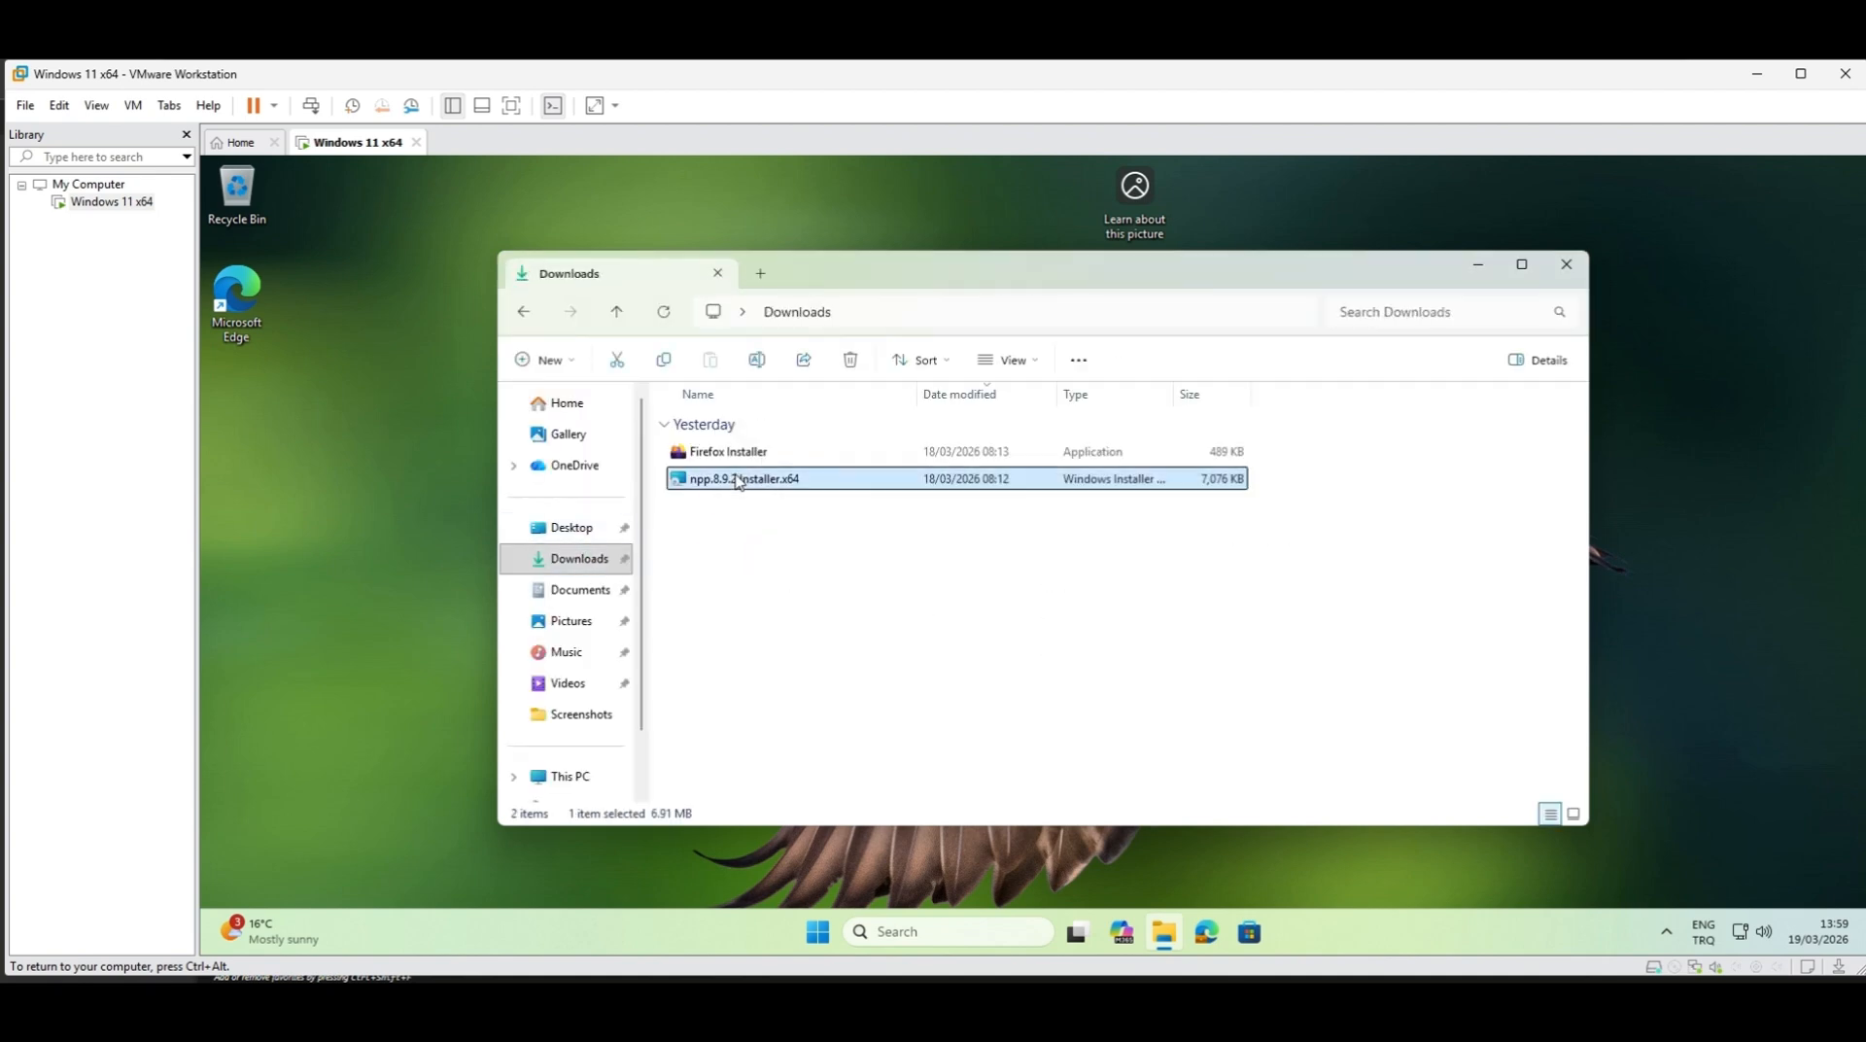
{"action": "right_click", "coordinate": [739, 480]}
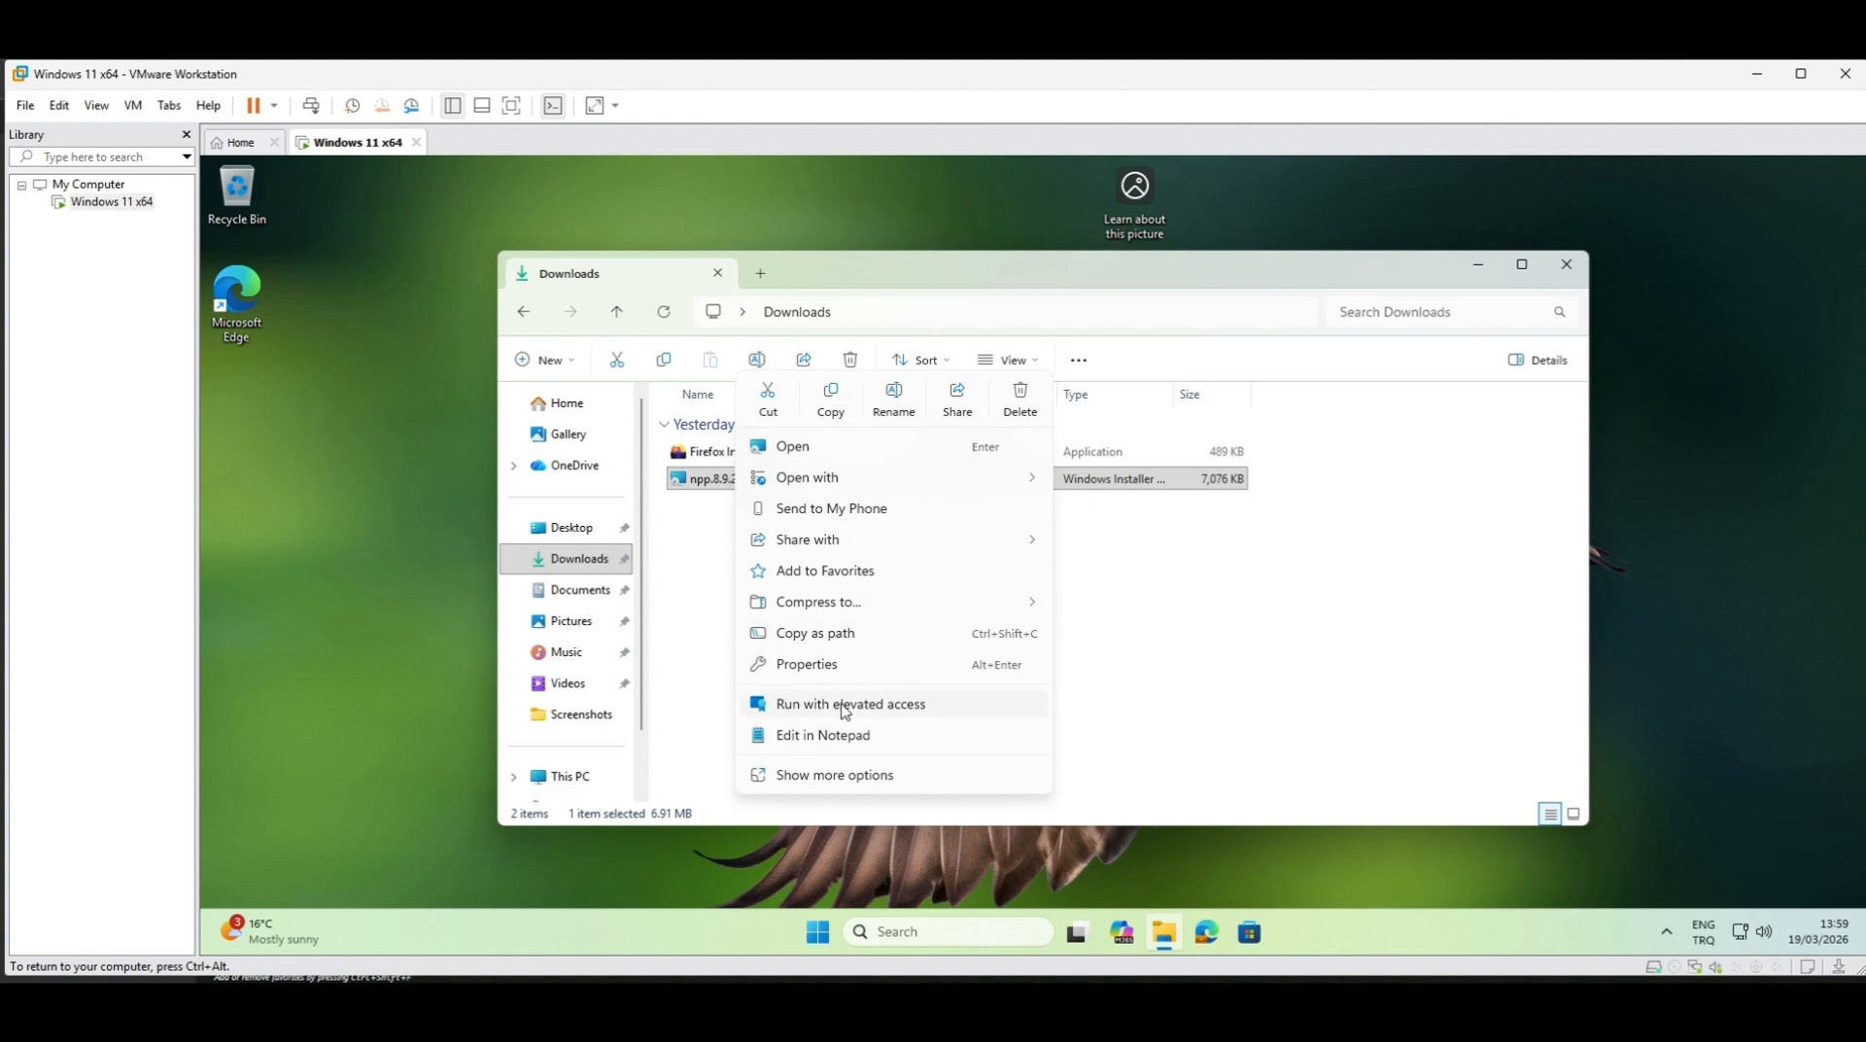
{"action": "left_click", "coordinate": [881, 709]}
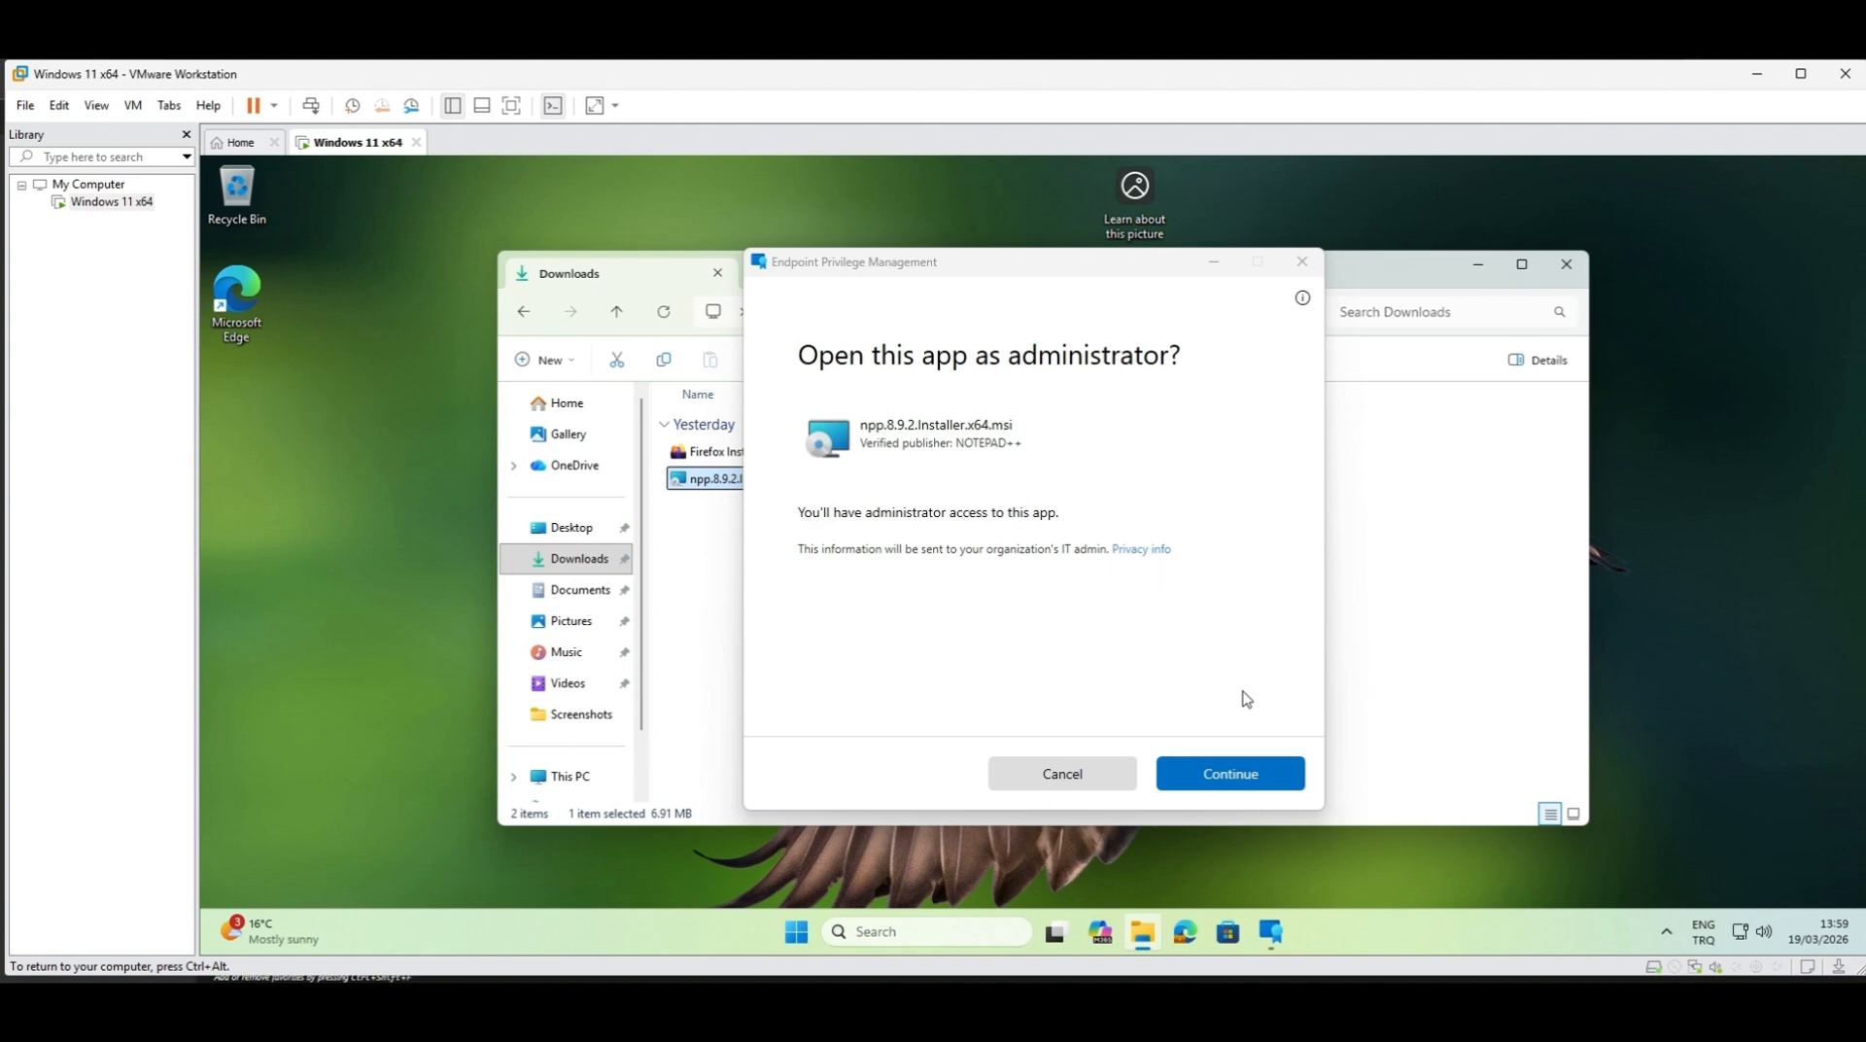
{"action": "left_click", "coordinate": [1261, 775]}
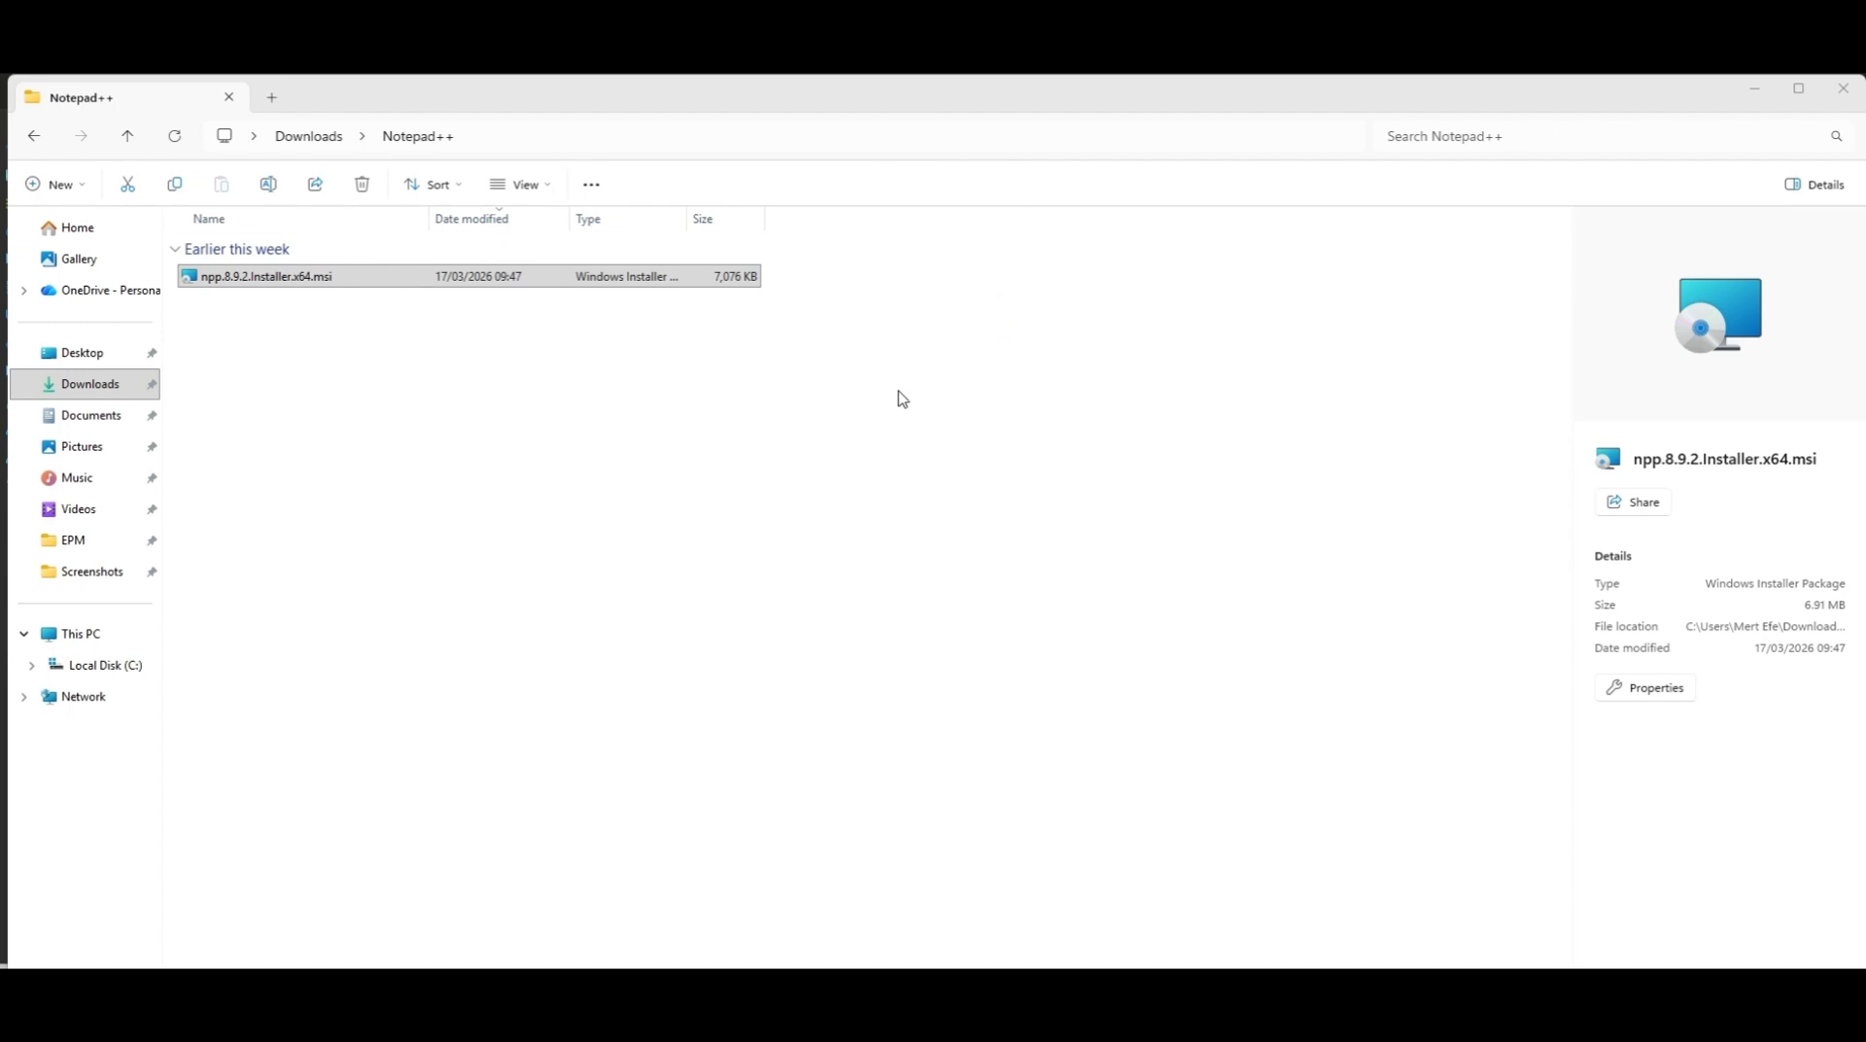
- Open the details of the NOTEPAD++ signing certificate from the digital signature of npp.8.9.2.Installer.x64.msi on the host computer
{"action": "left_click", "coordinate": [470, 289]}
{"action": "right_click", "coordinate": [457, 289]}
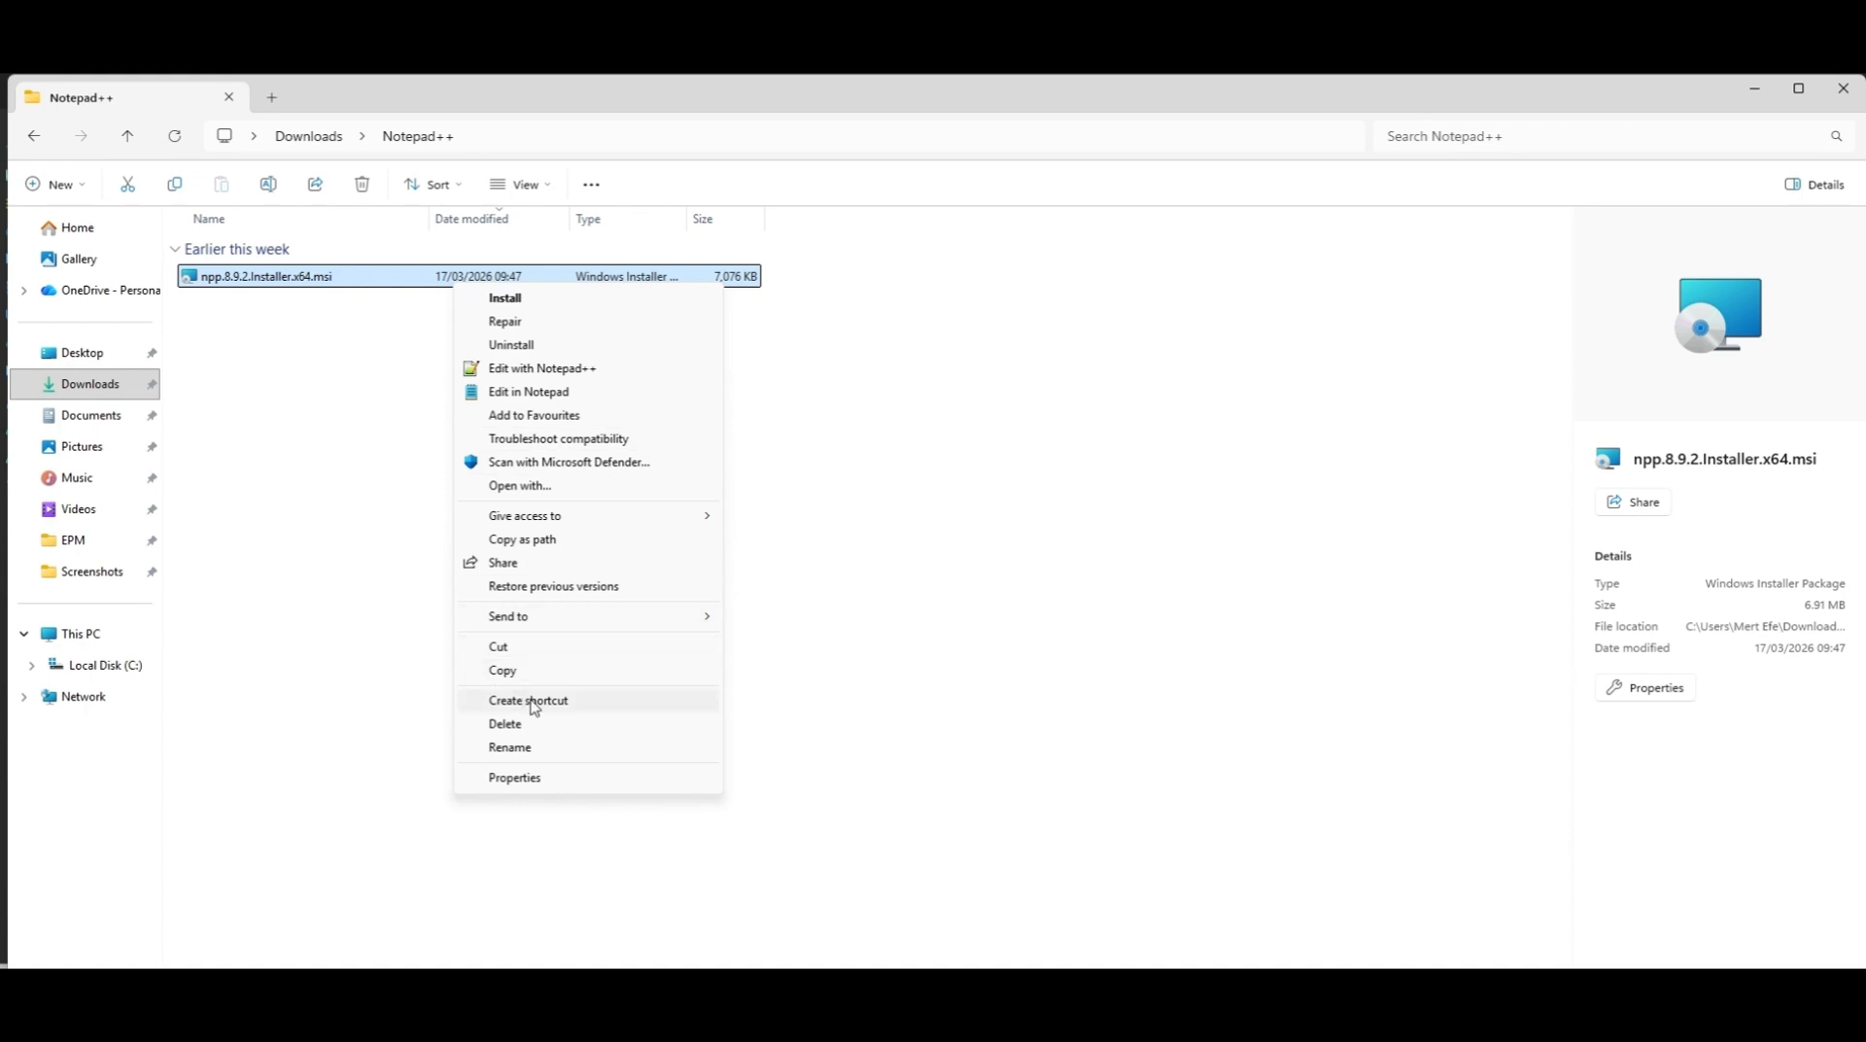
{"action": "left_click", "coordinate": [550, 779]}
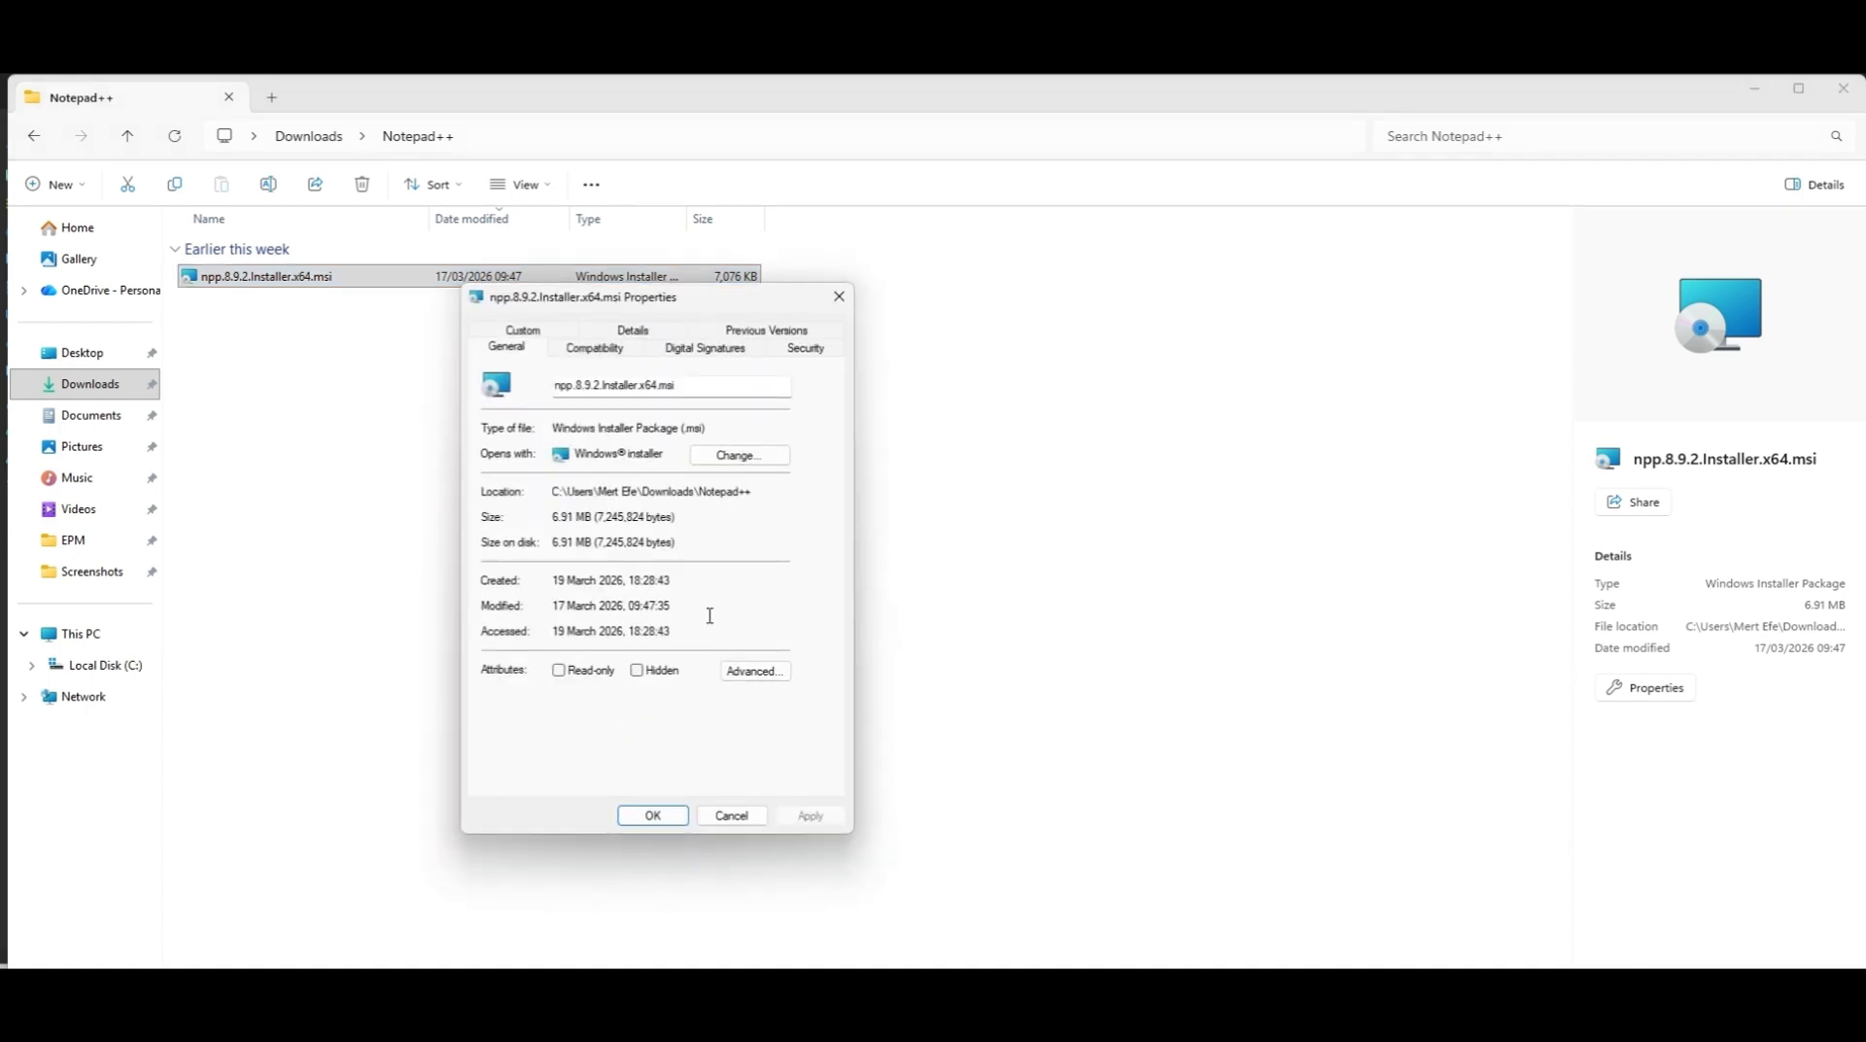
{"action": "left_click", "coordinate": [708, 350]}
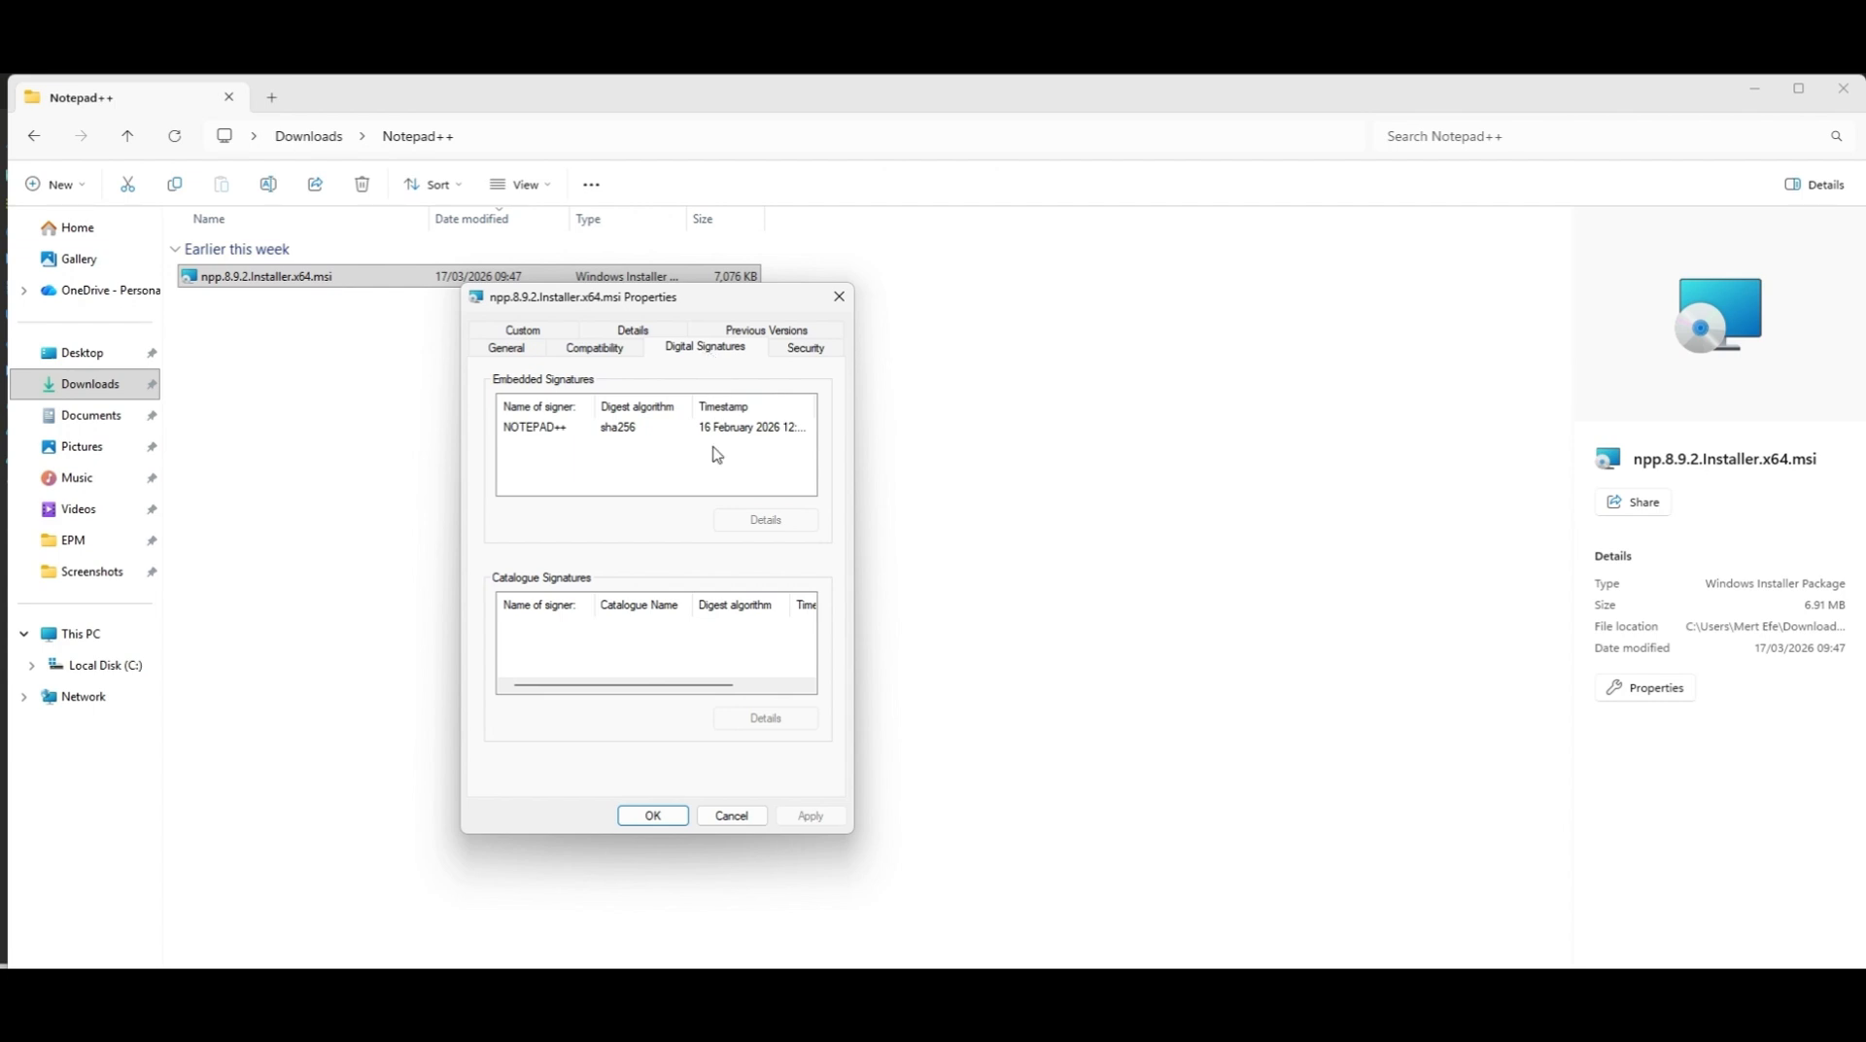
{"action": "left_click", "coordinate": [679, 432]}
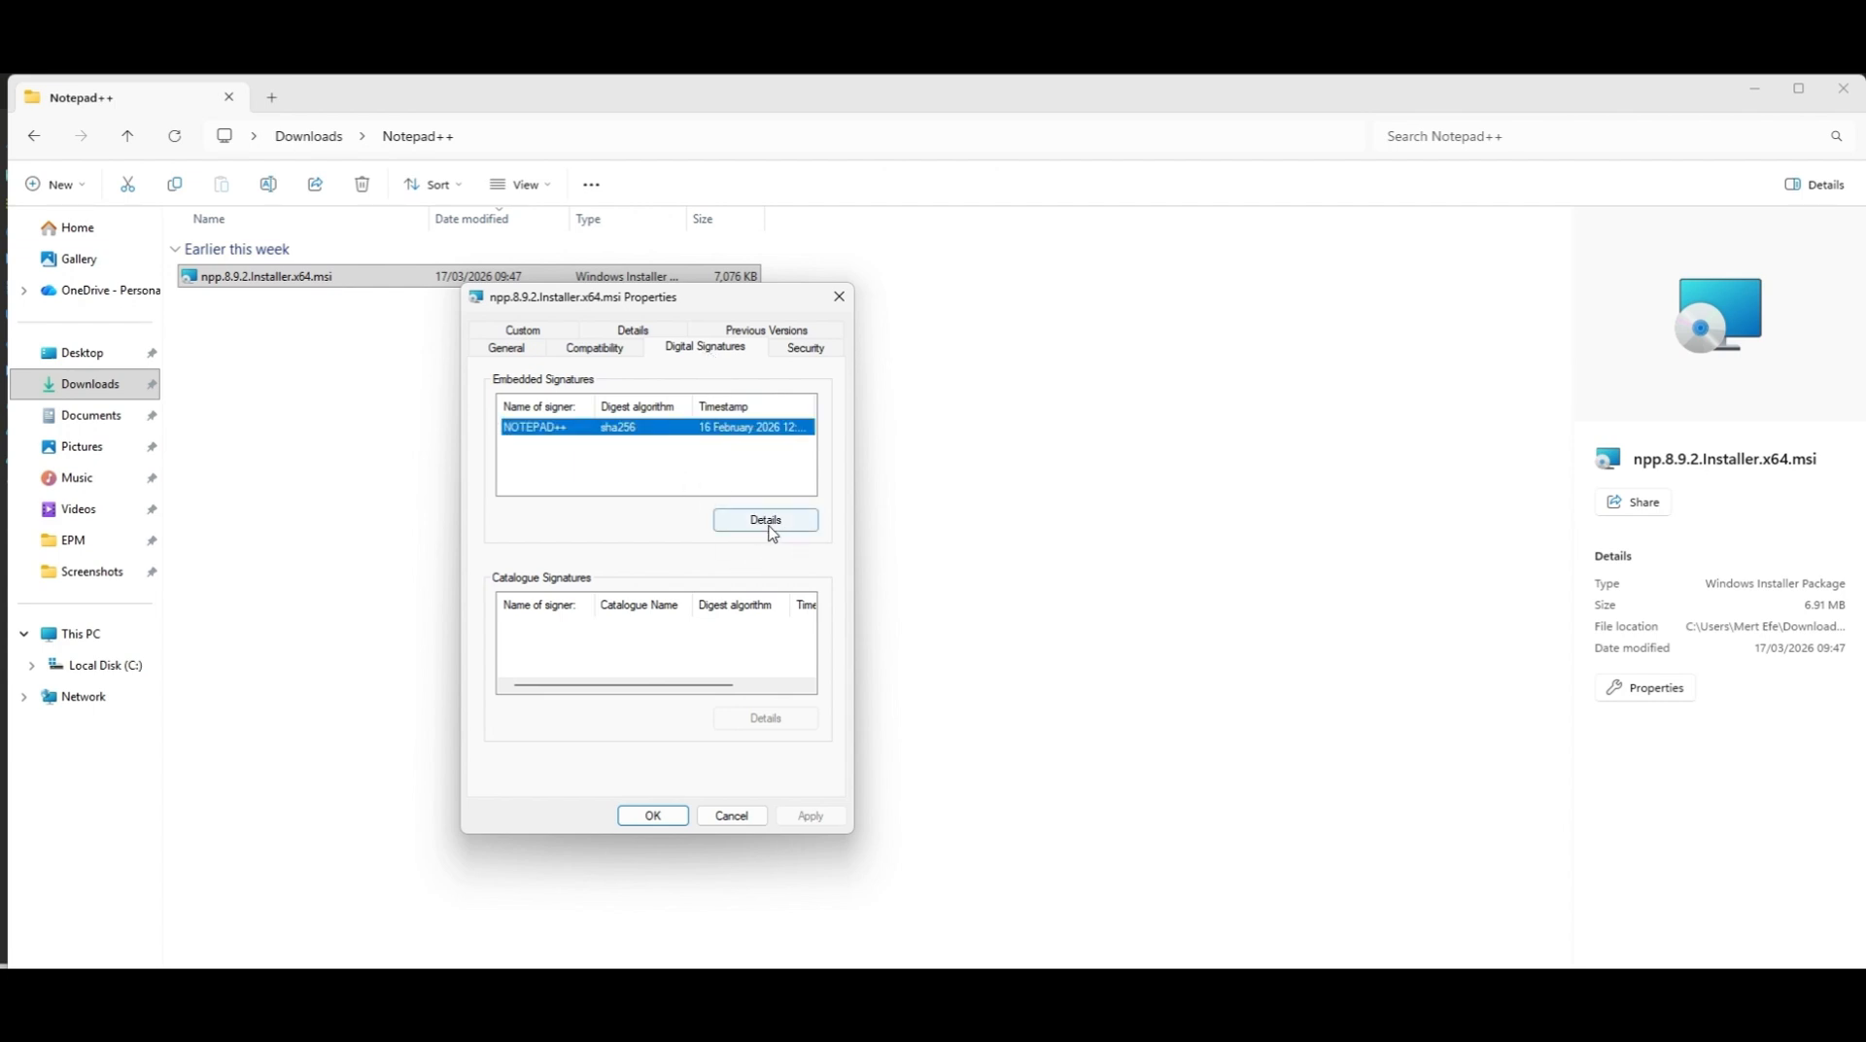
{"action": "left_click", "coordinate": [767, 524]}
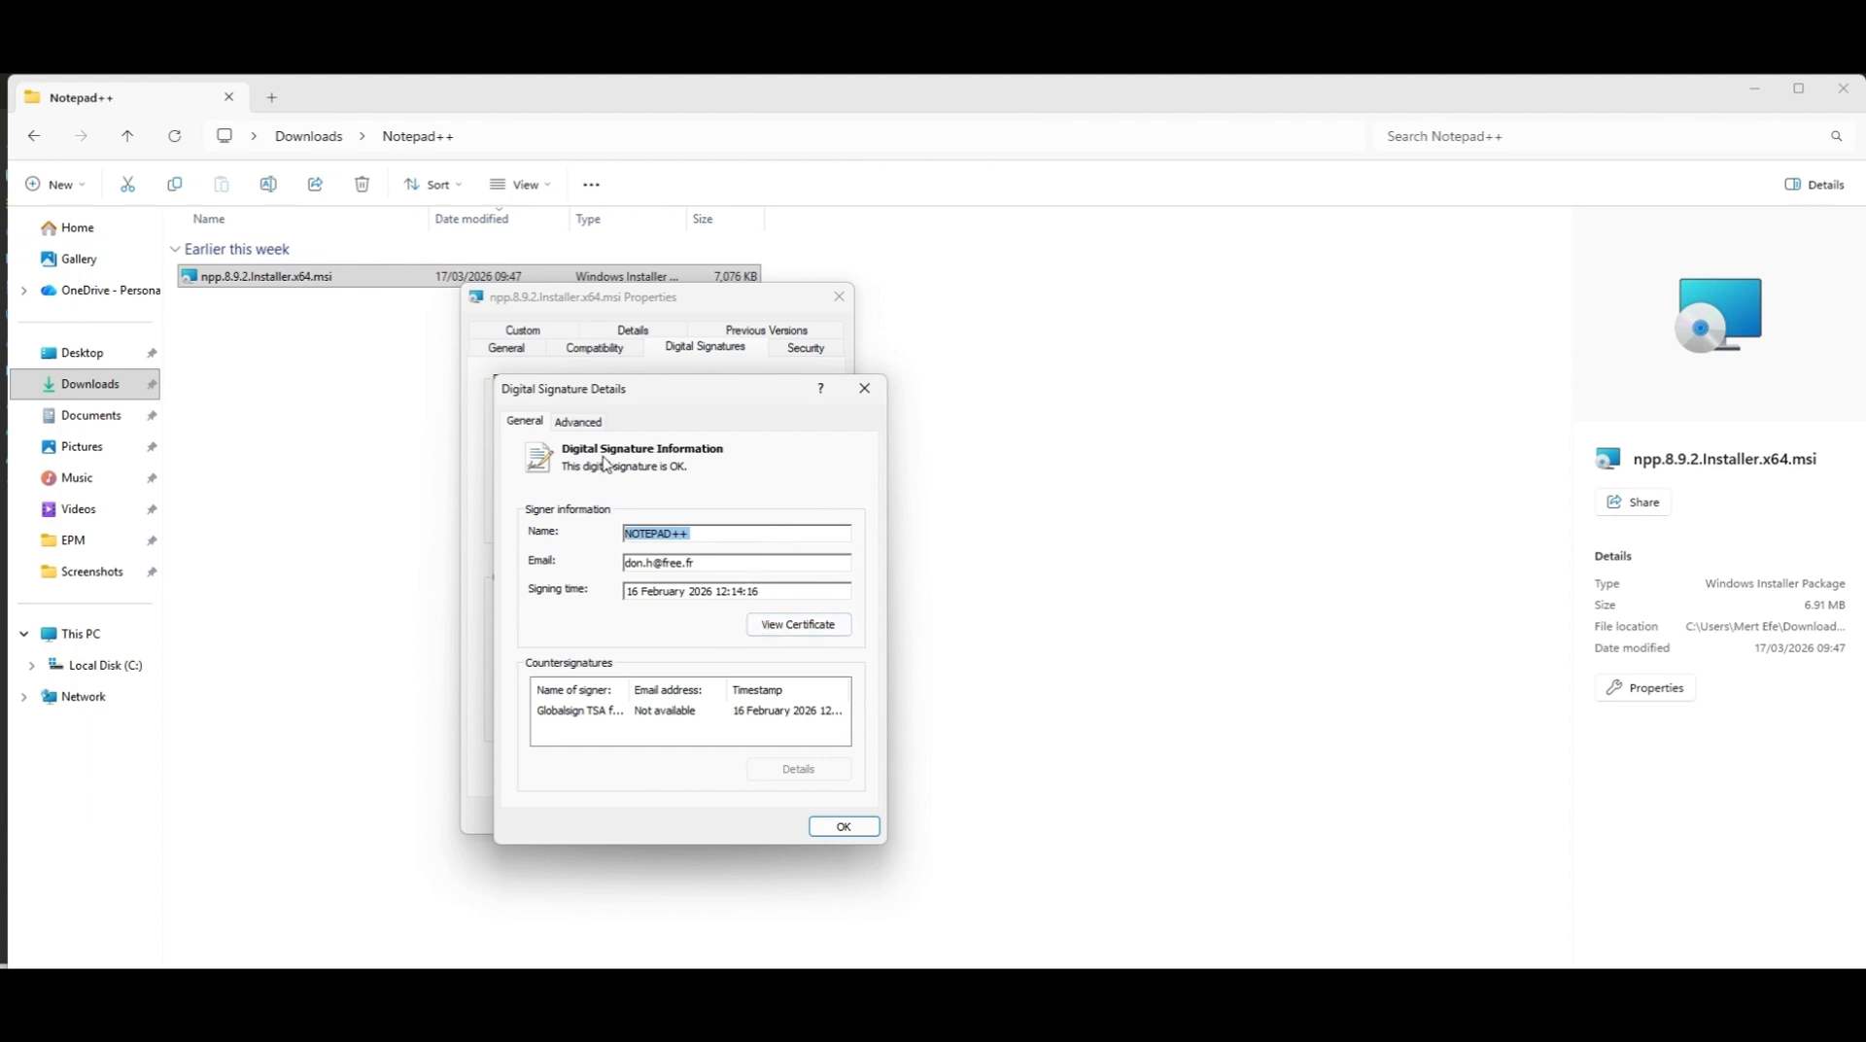
{"action": "left_click", "coordinate": [805, 625]}
{"action": "left_click_drag", "start_coordinate": [788, 472], "coordinate": [910, 312]}
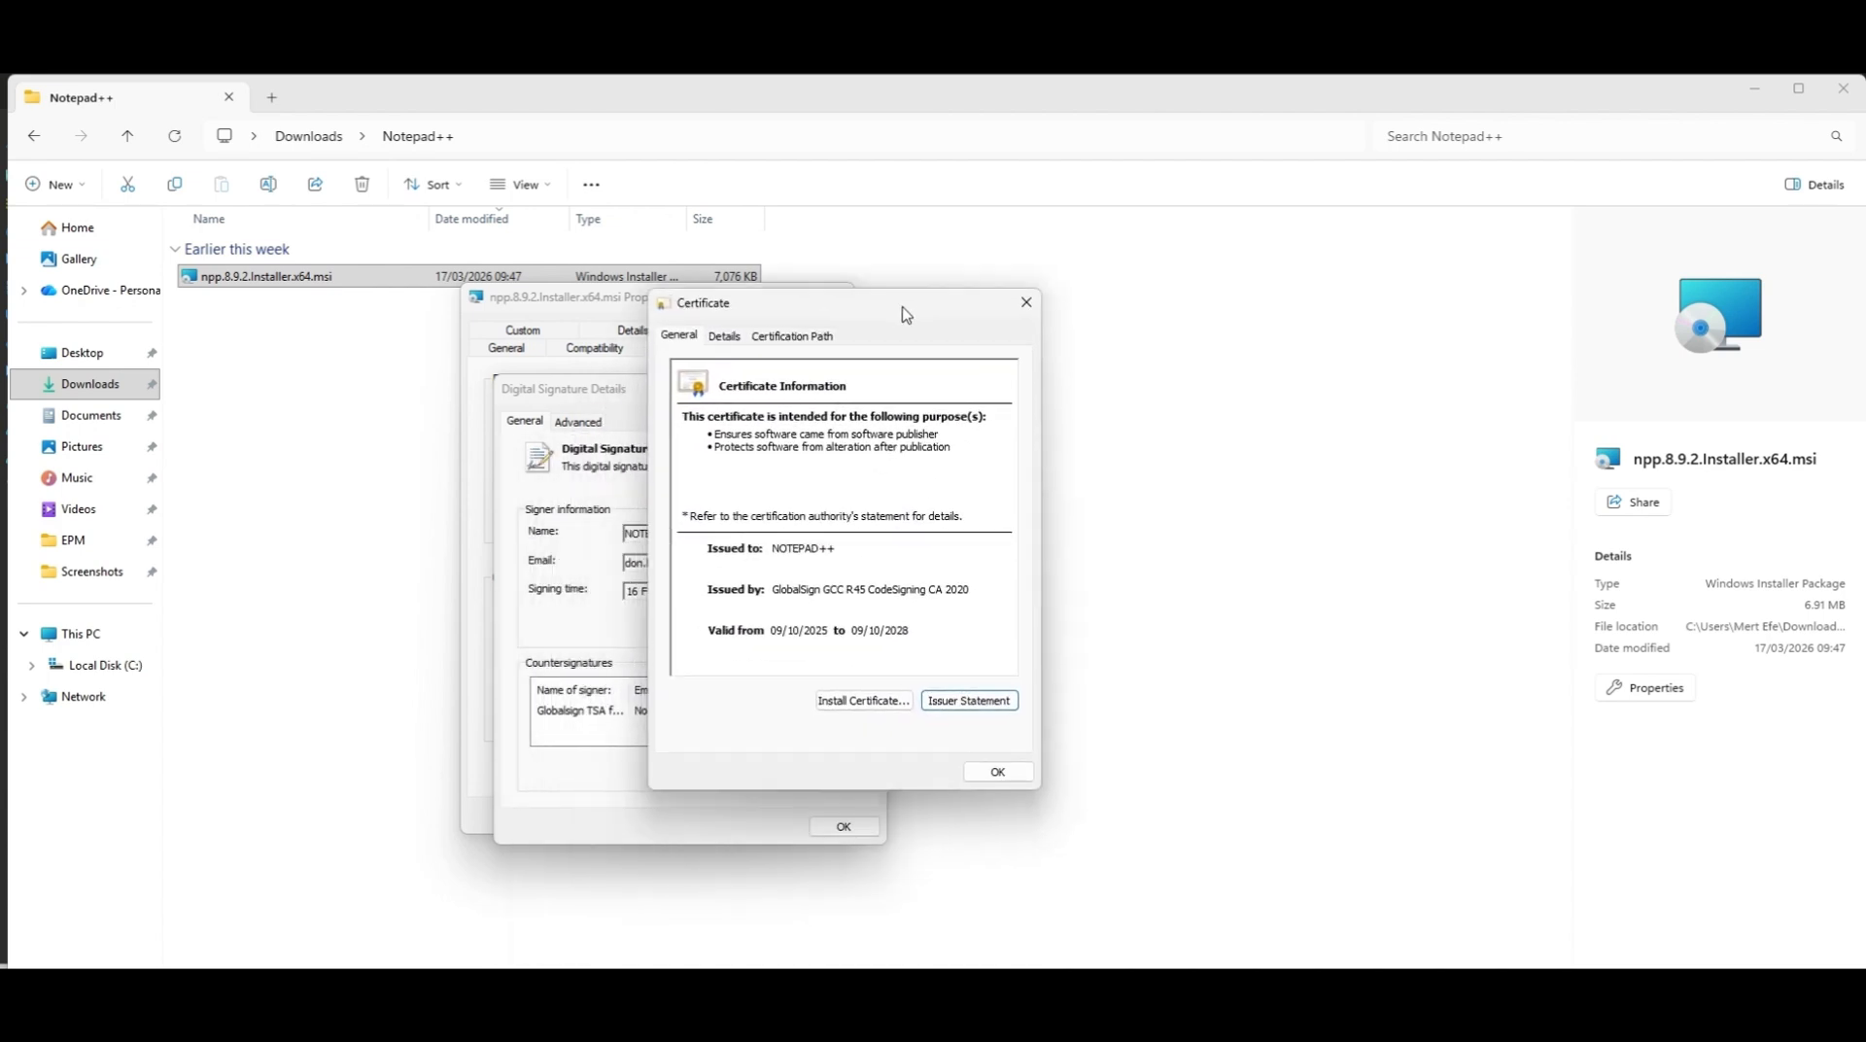
{"action": "left_click", "coordinate": [725, 338]}
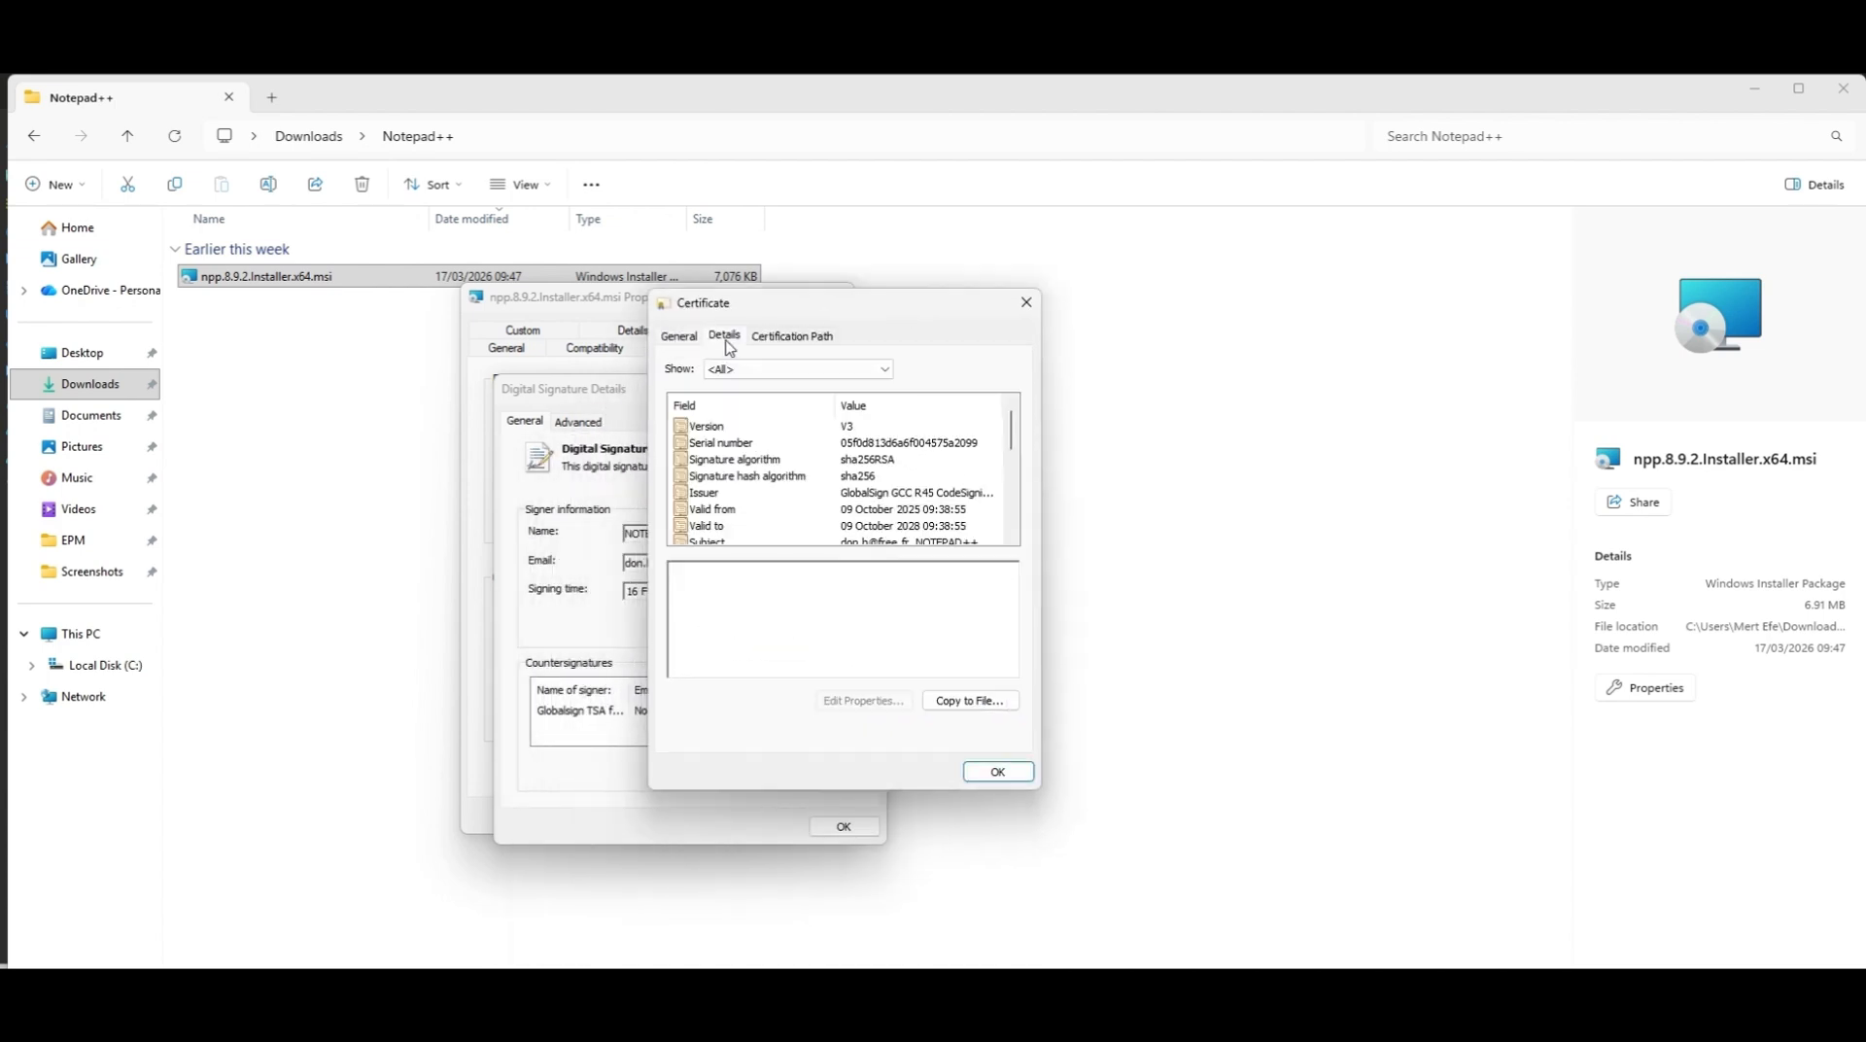
- Export the certificate as DER encoded binary X.509 (.CER) using the Downloads\Notepad++ path as file name, and close the certificate and properties windows
{"action": "left_click", "coordinate": [976, 700]}
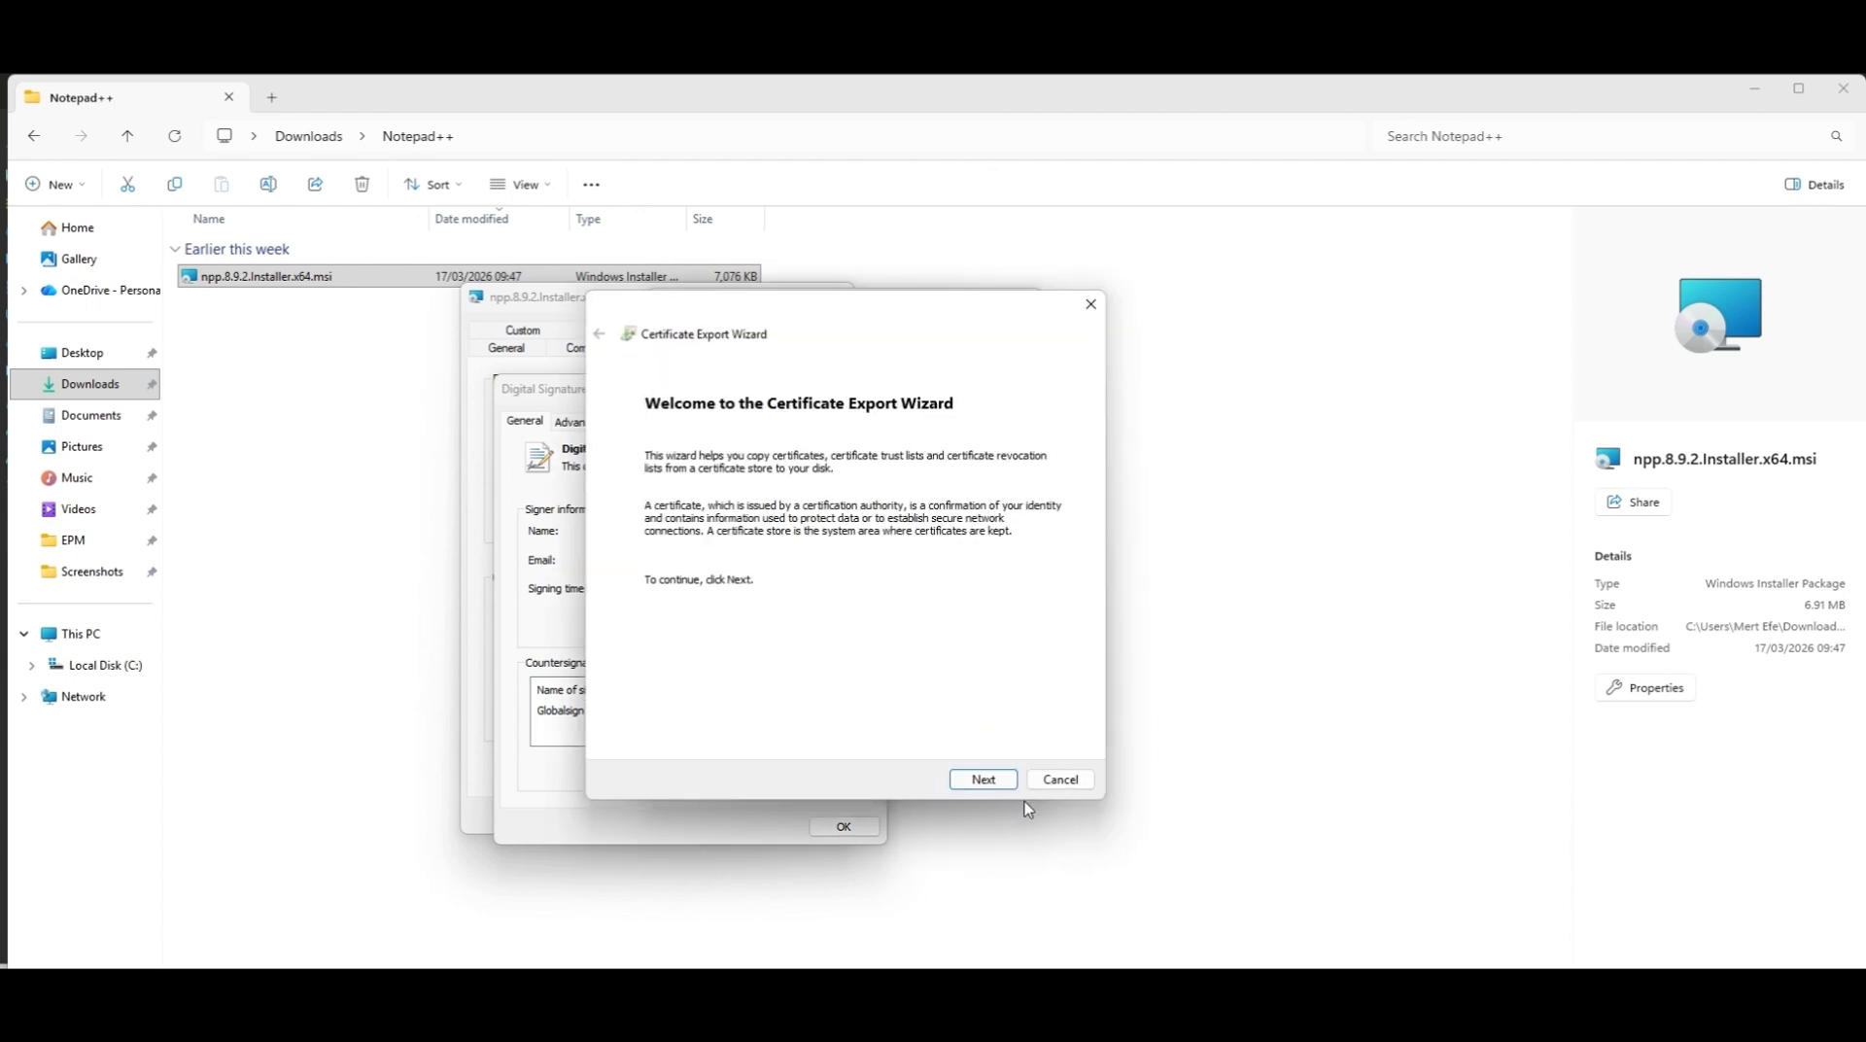
{"action": "left_click", "coordinate": [983, 782]}
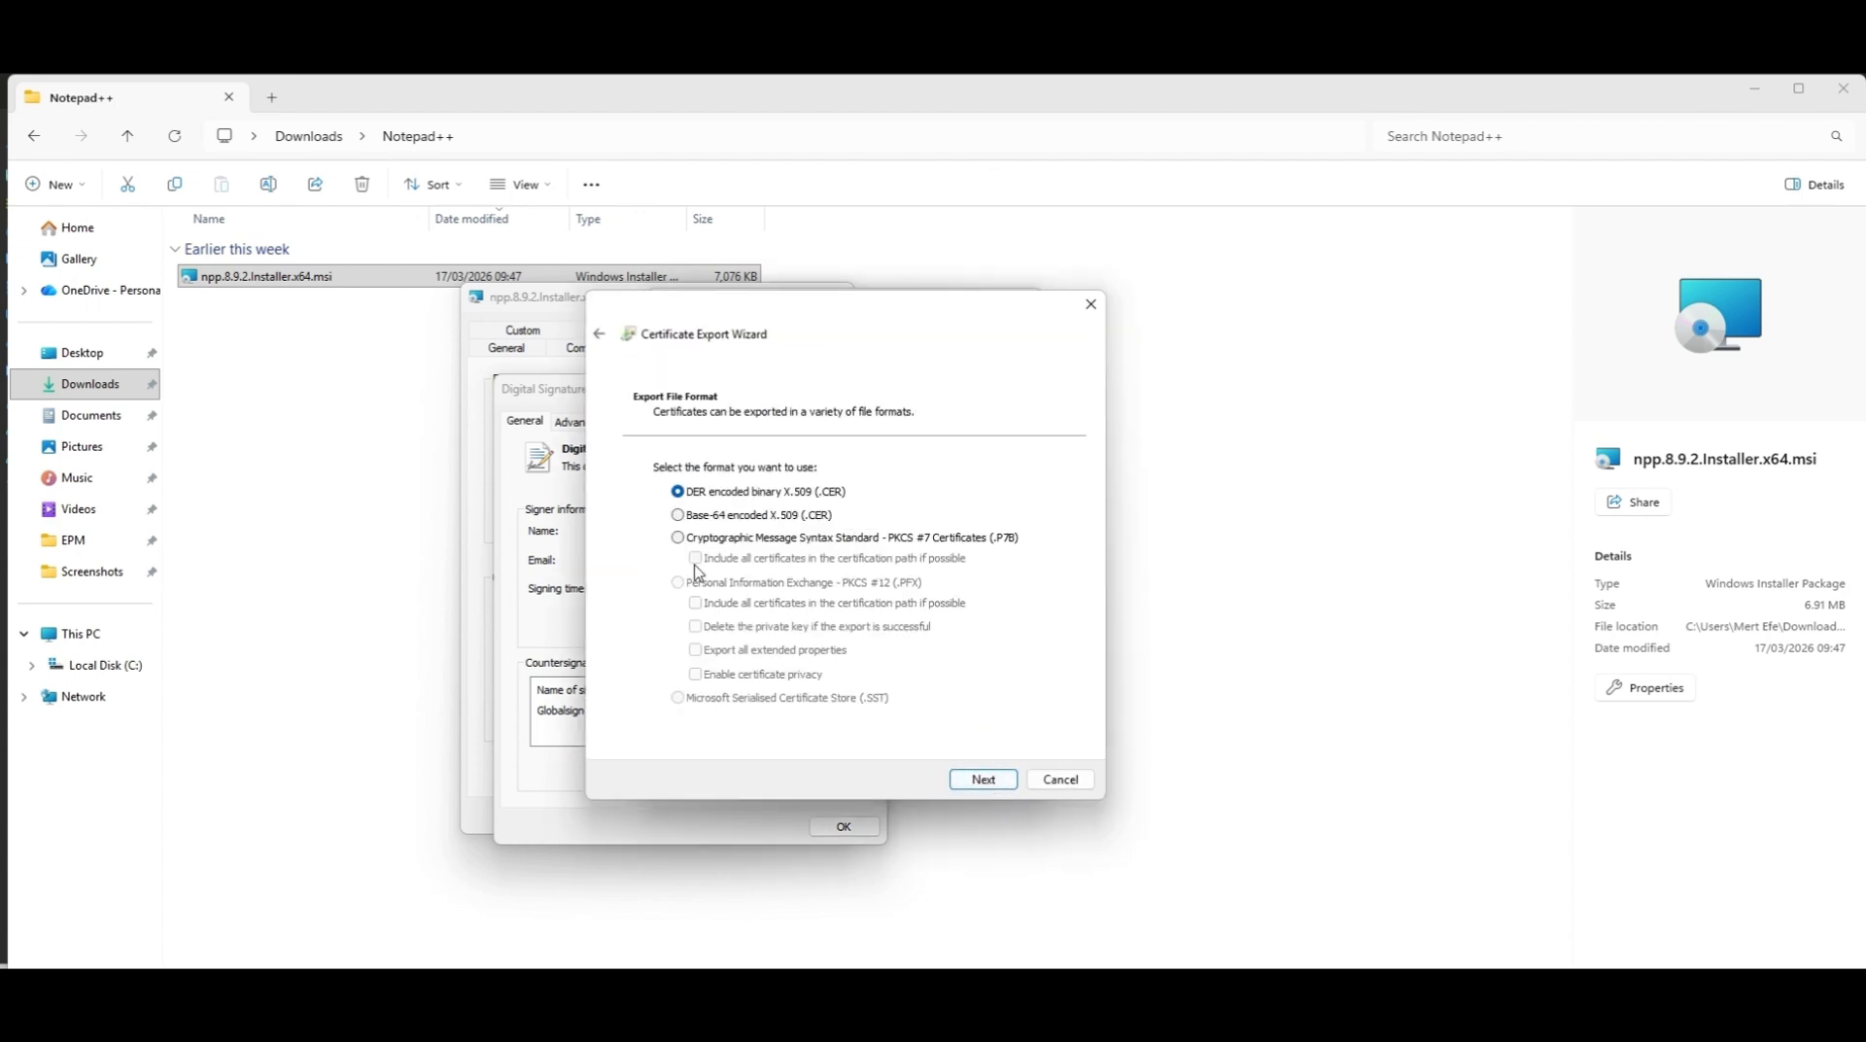
{"action": "left_click", "coordinate": [991, 785]}
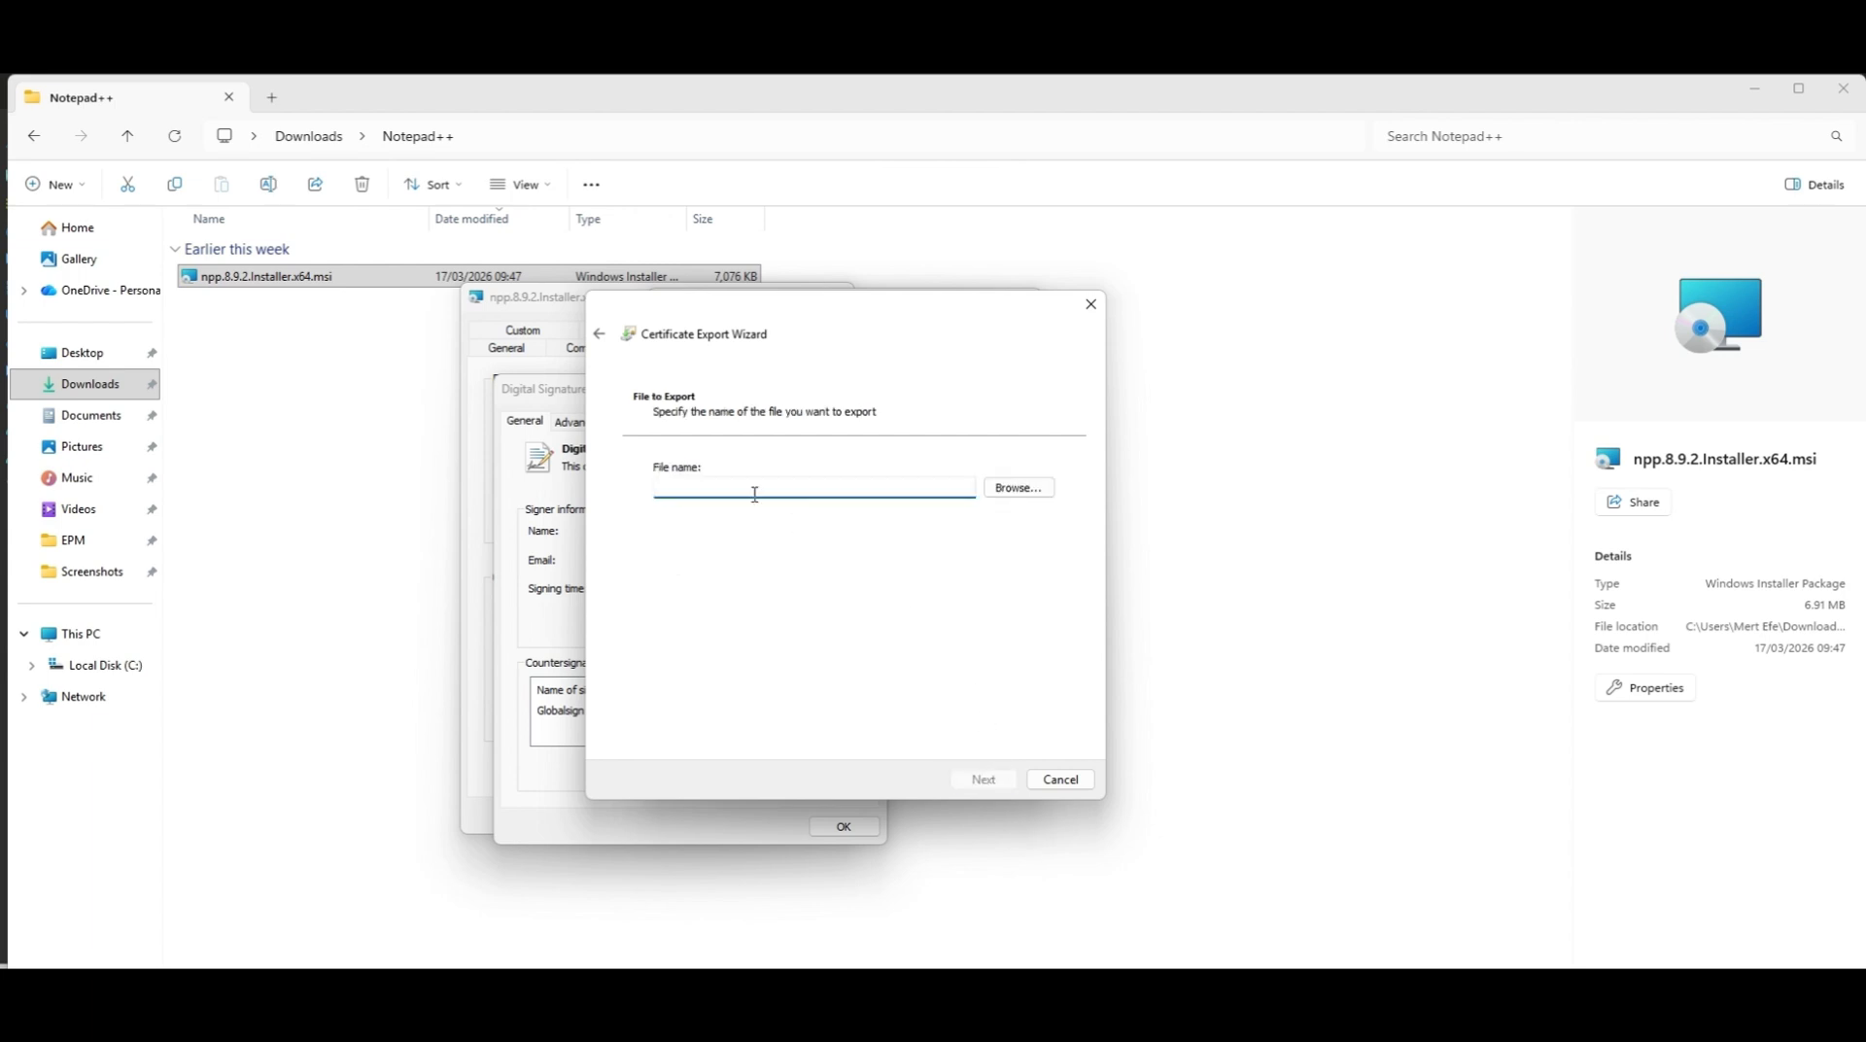
{"action": "key", "text": "ctrl+v"}
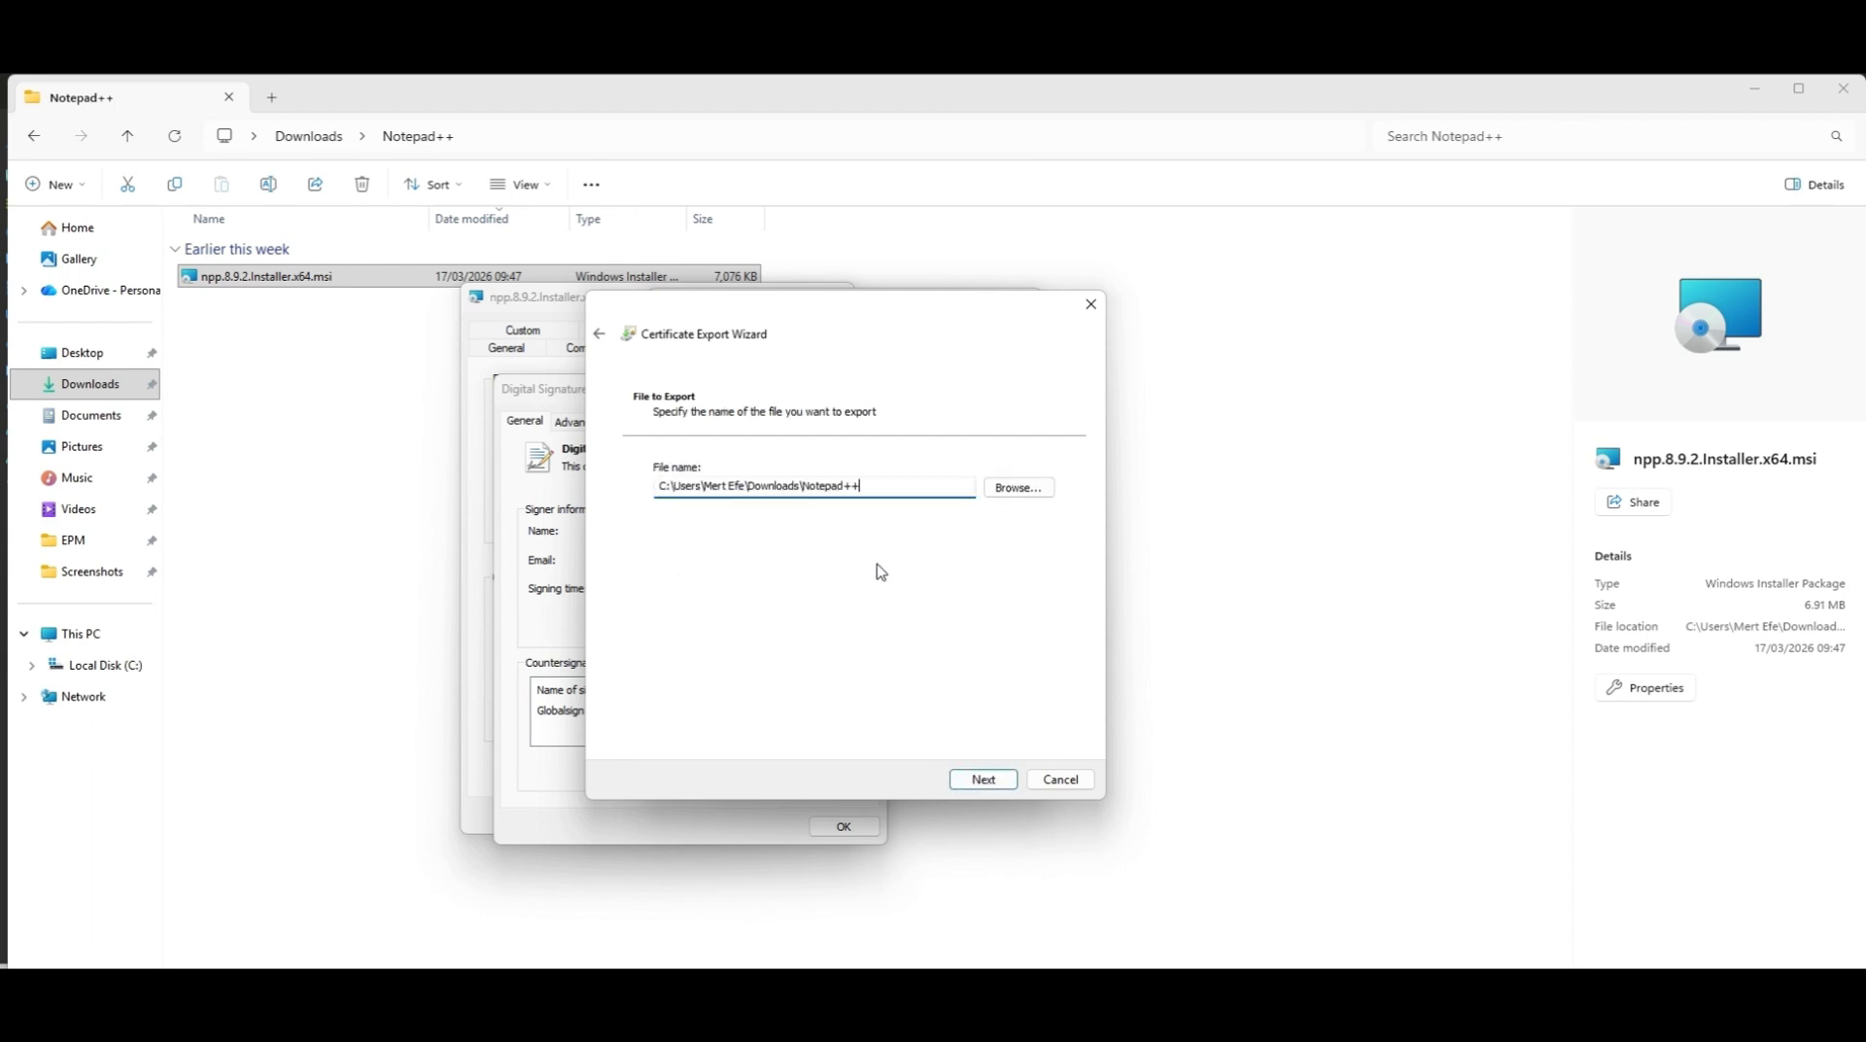
{"action": "left_click", "coordinate": [998, 783]}
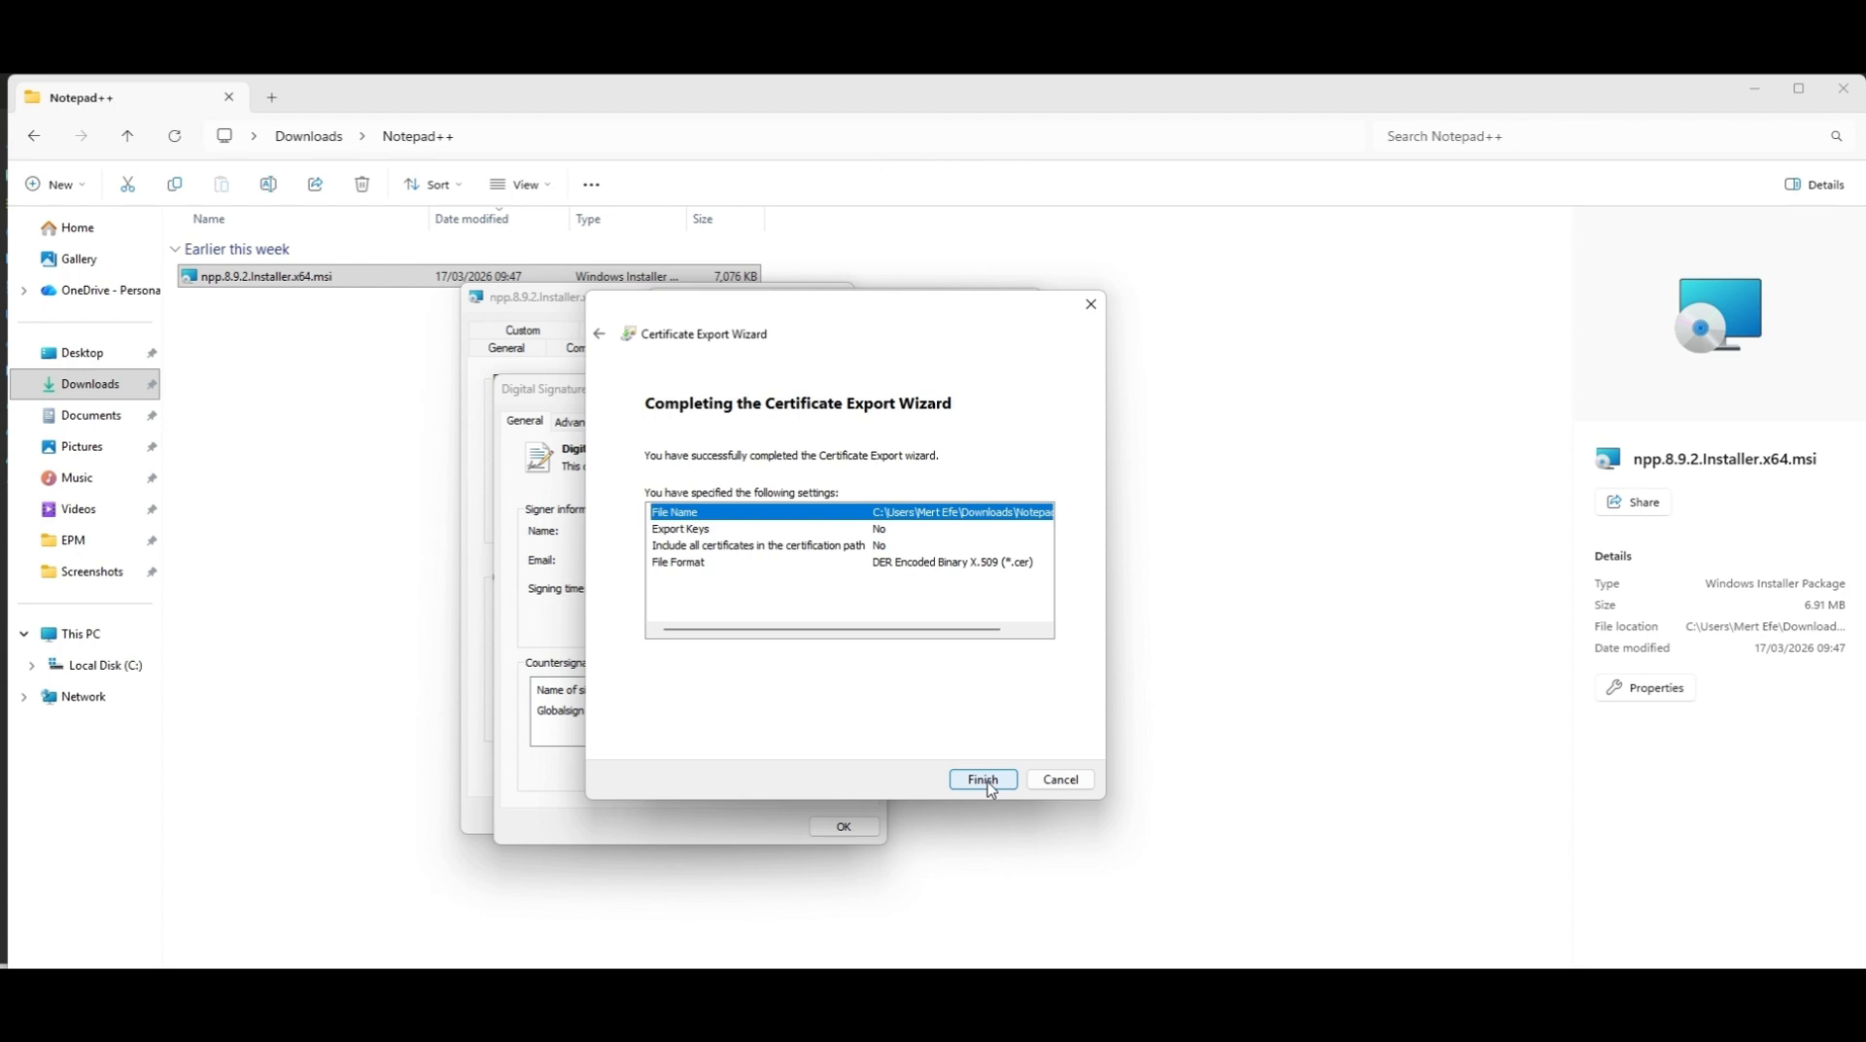
{"action": "left_click", "coordinate": [985, 781]}
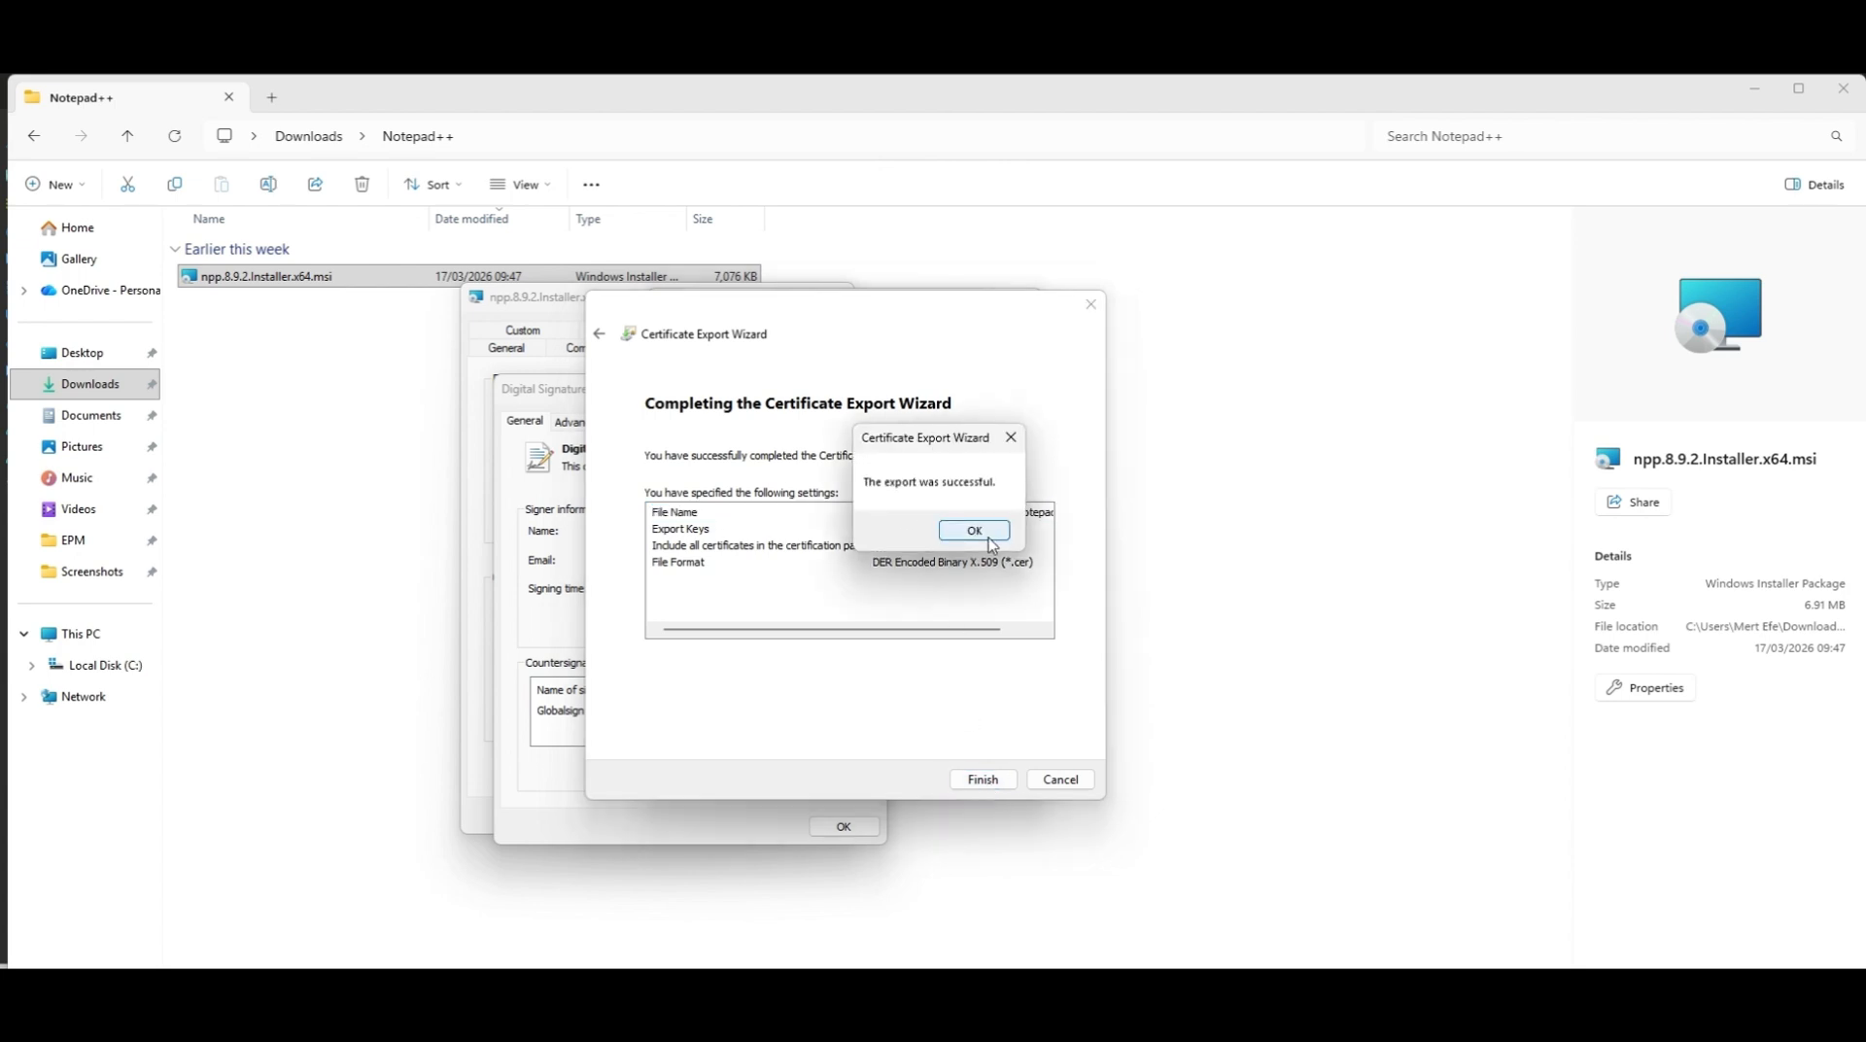
{"action": "left_click", "coordinate": [974, 530]}
{"action": "left_click", "coordinate": [1006, 773]}
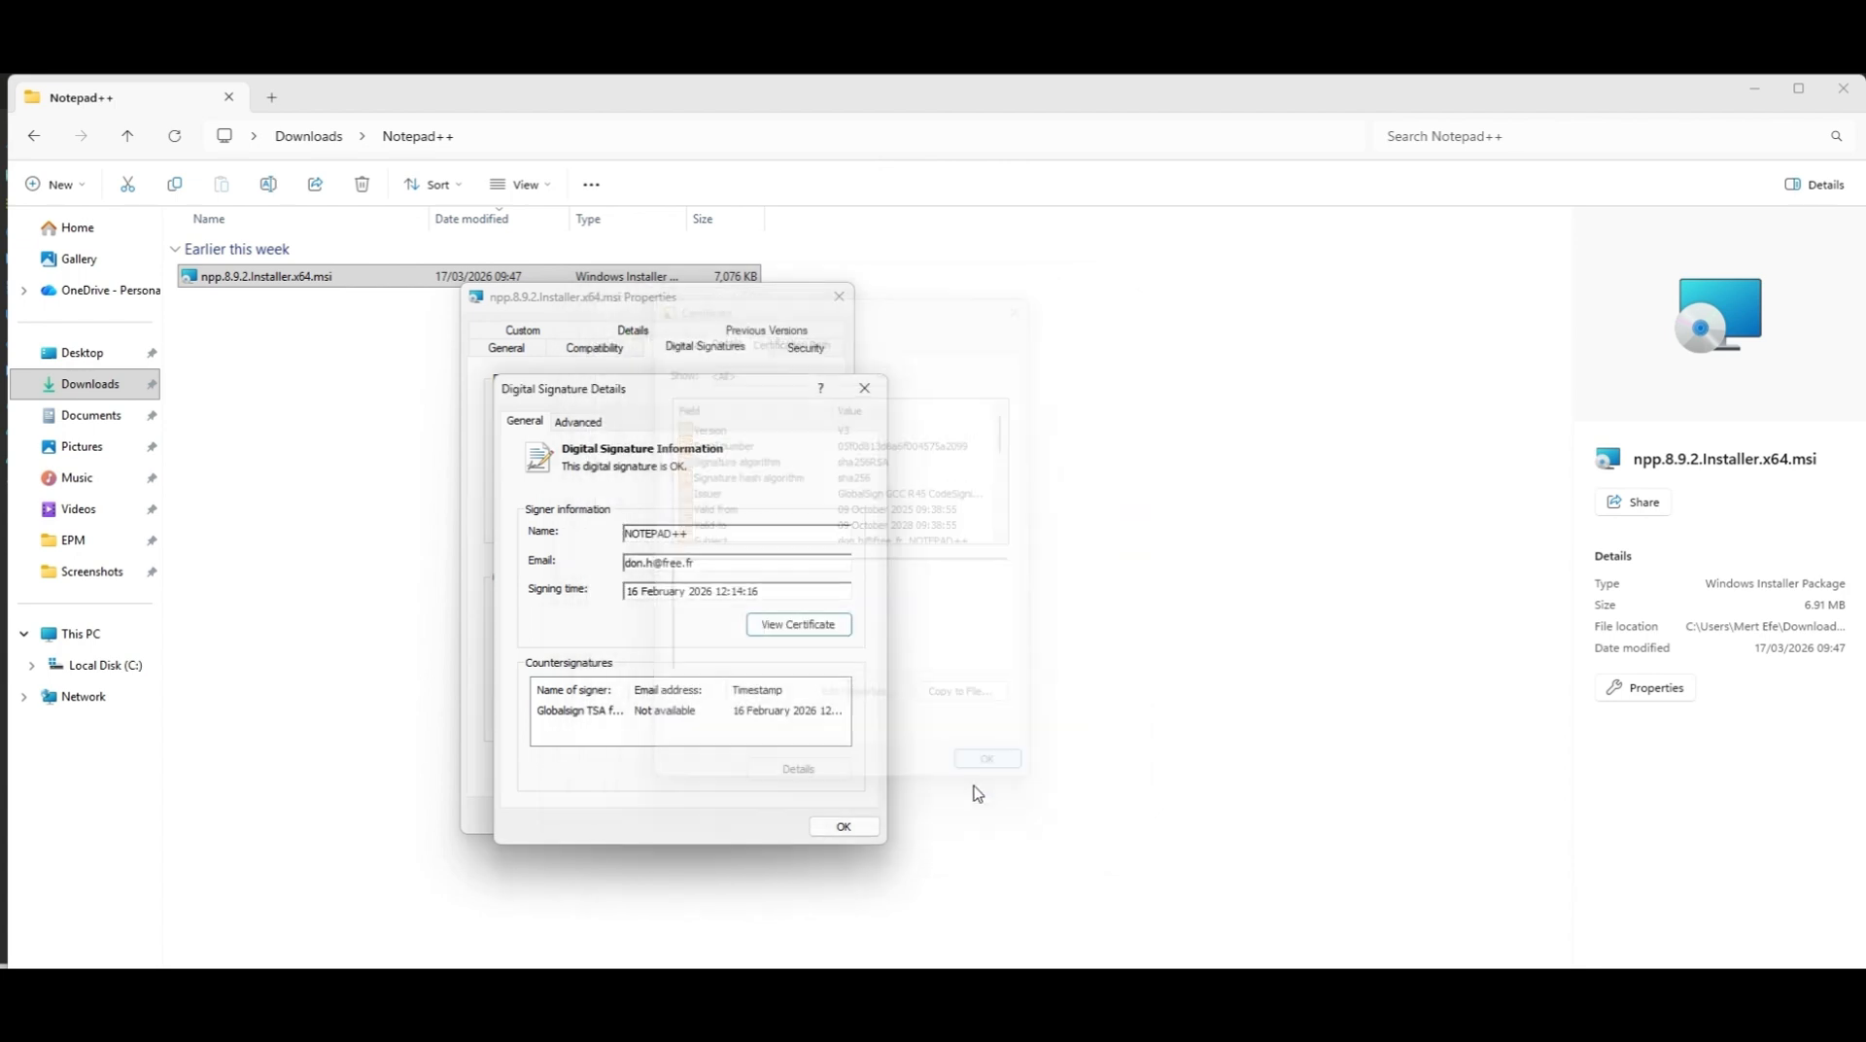
{"action": "left_click", "coordinate": [822, 828]}
{"action": "left_click", "coordinate": [749, 818]}
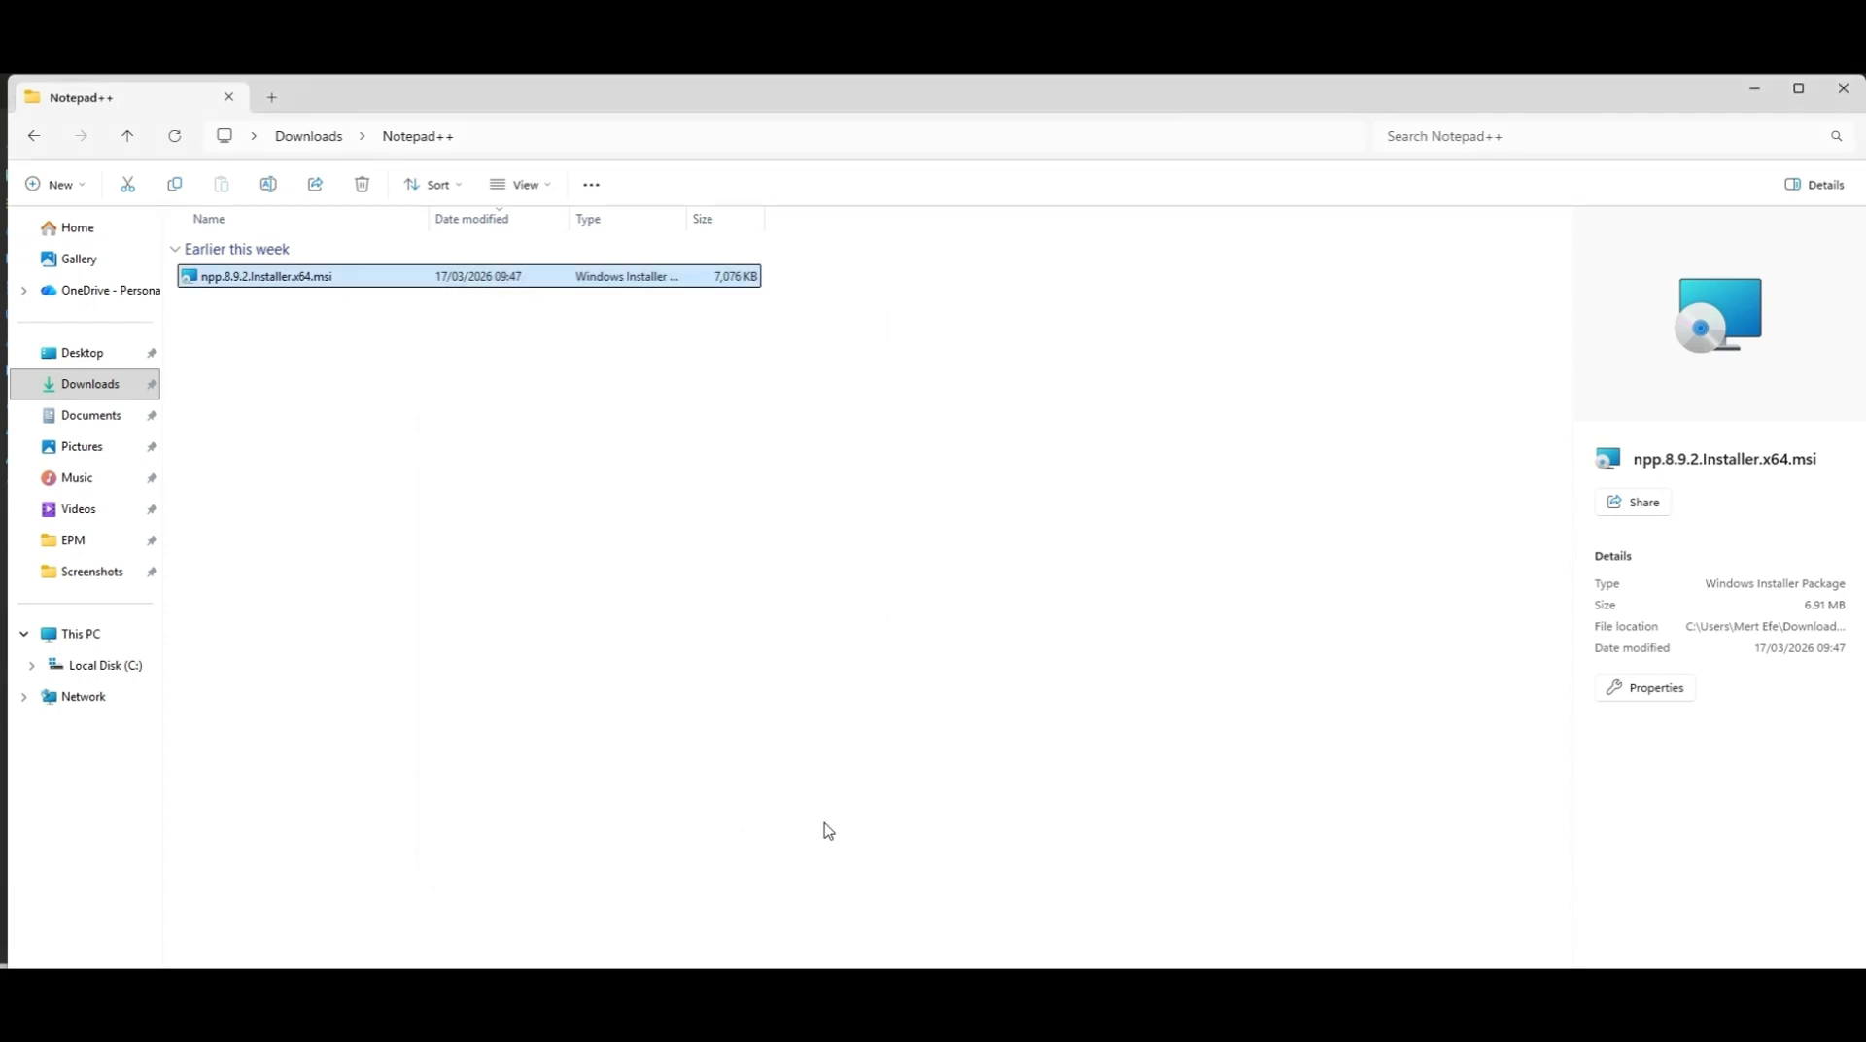
- In the Intune admin center, start a reusable Endpoint Privilege Management setting named "Notepad++ Code Signing Certificate"
{"action": "left_click", "coordinate": [1114, 923]}
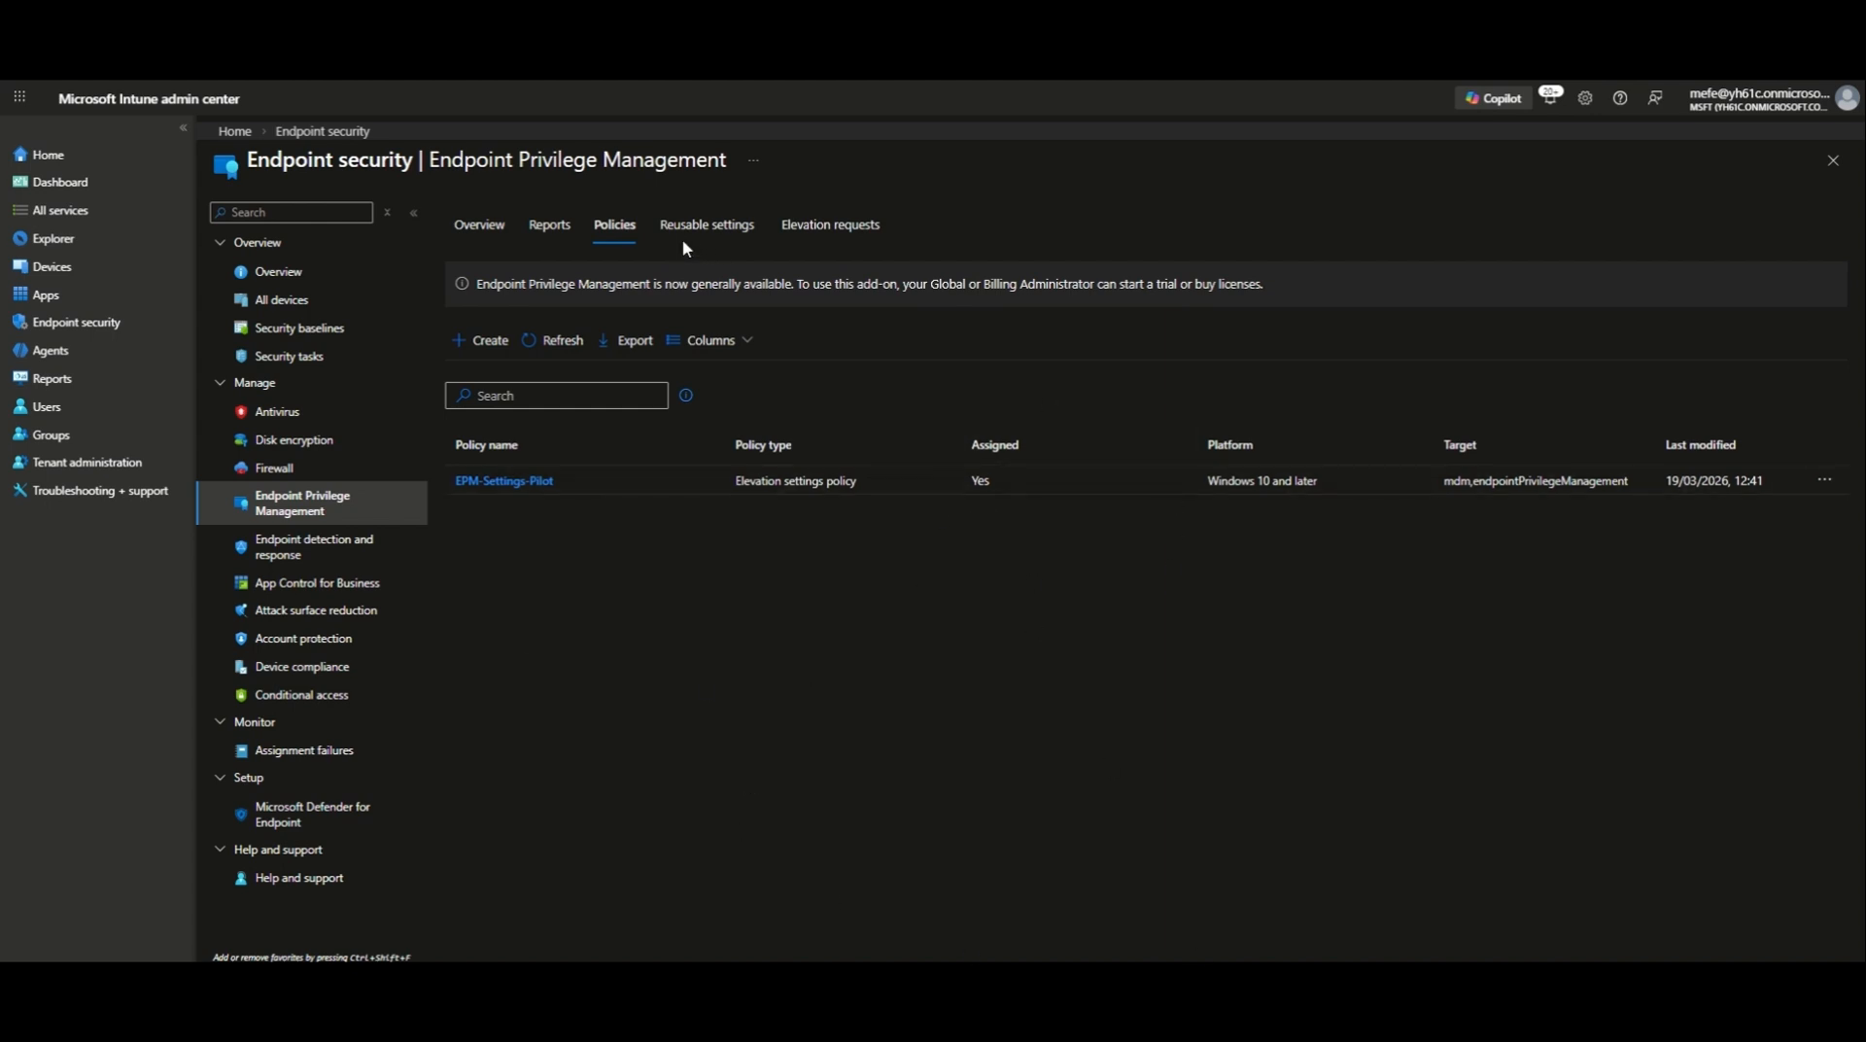
{"action": "left_click", "coordinate": [706, 225]}
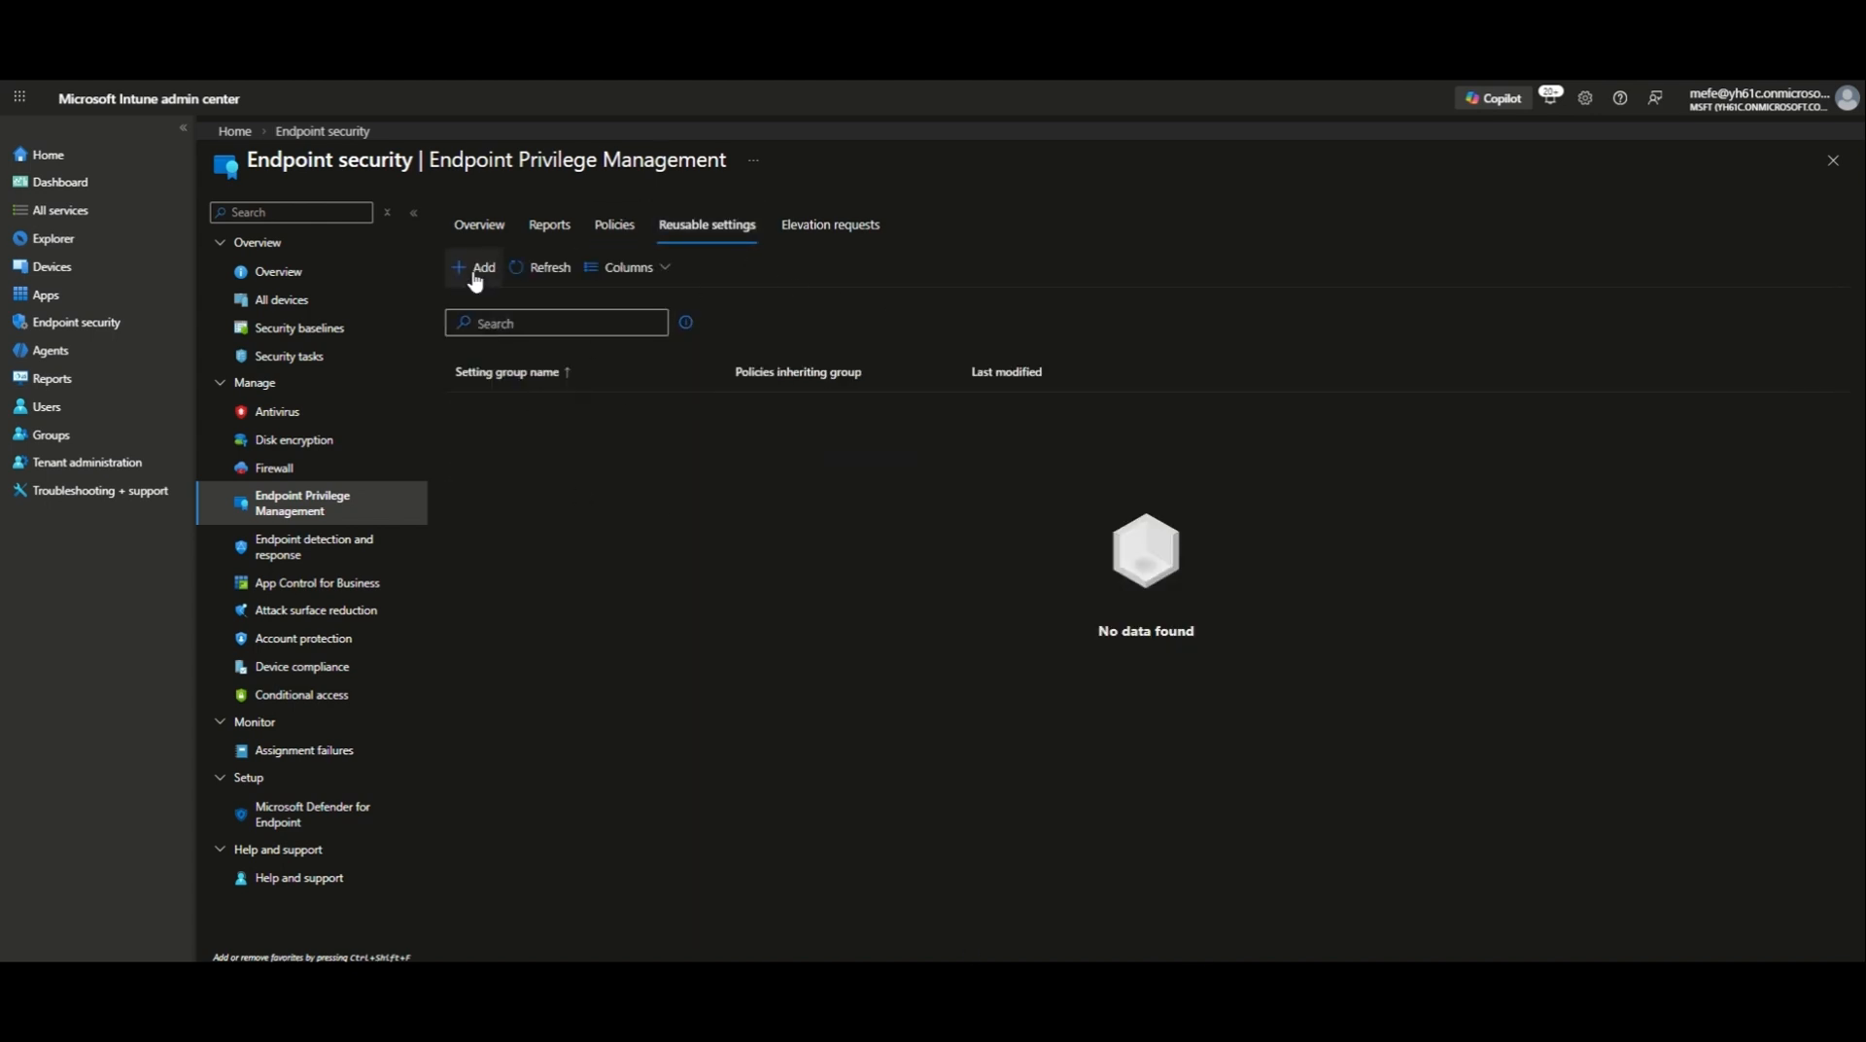
{"action": "left_click", "coordinate": [475, 268]}
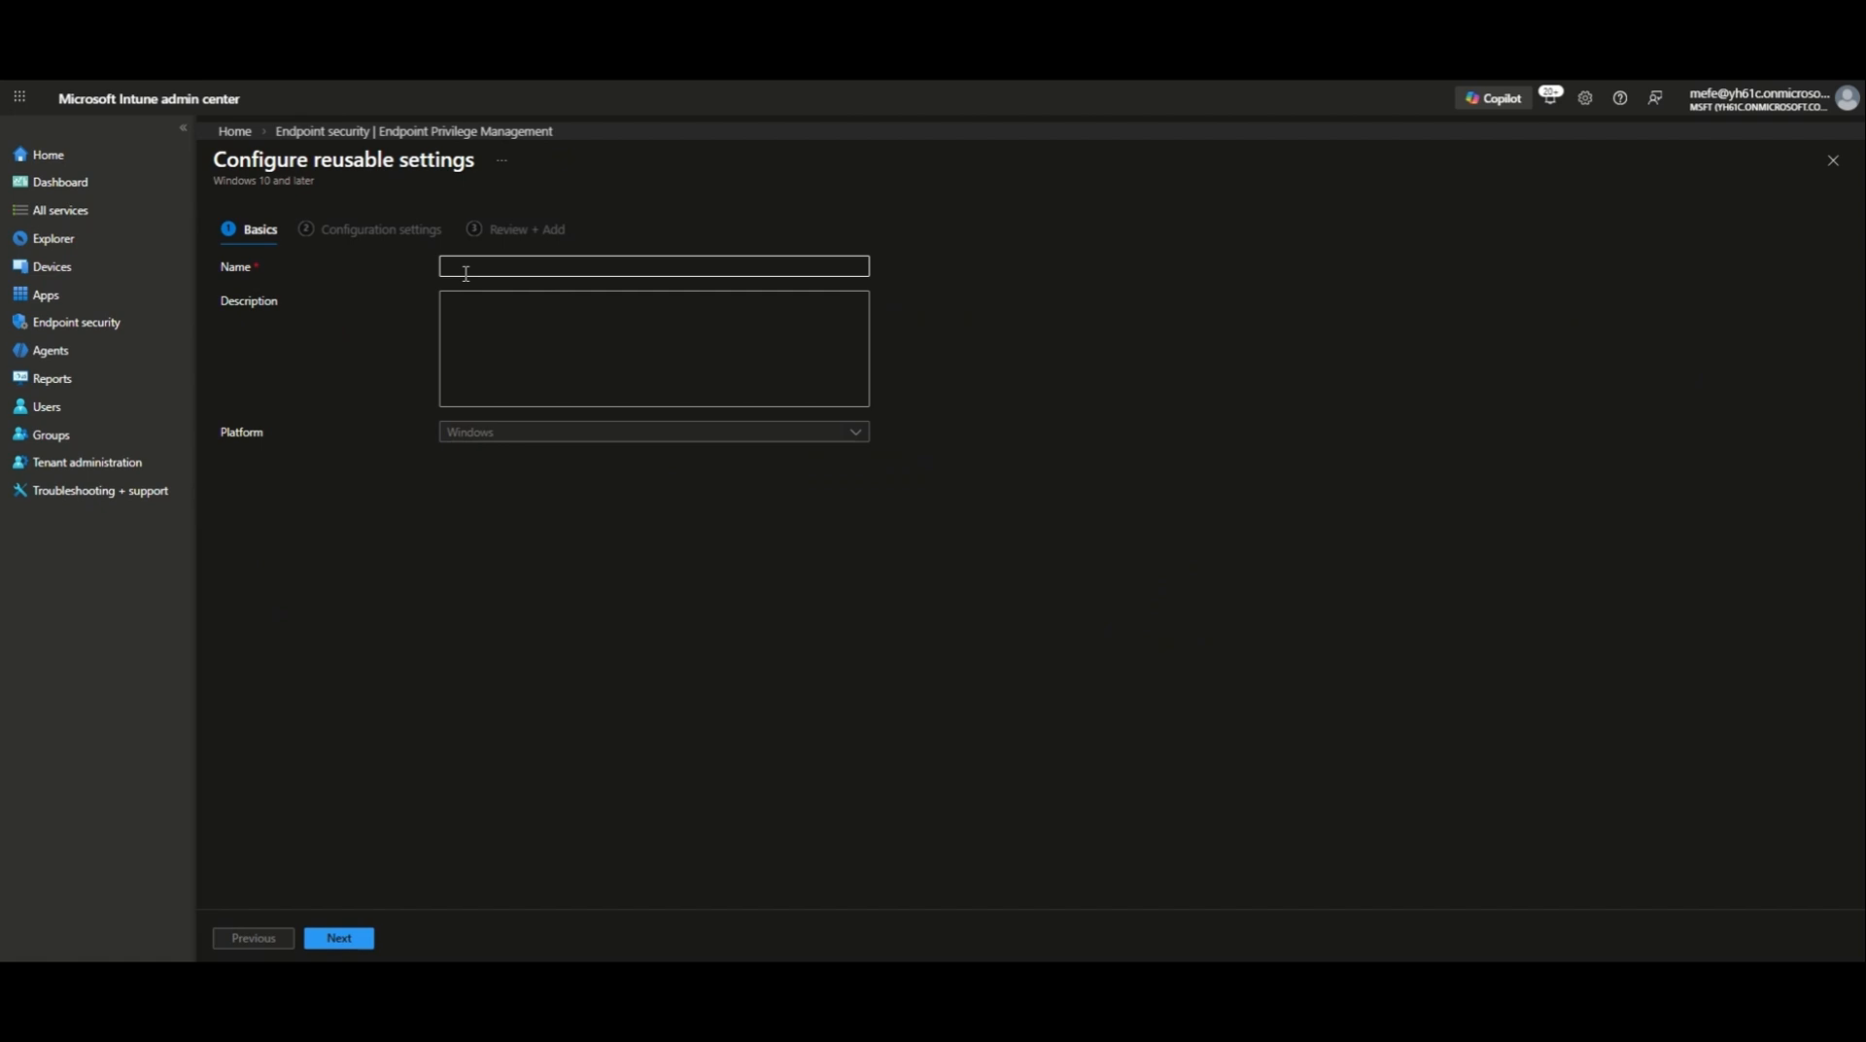
{"action": "left_click", "coordinate": [533, 261]}
{"action": "type", "text": "Notepad++ Code Signing Certificate"}
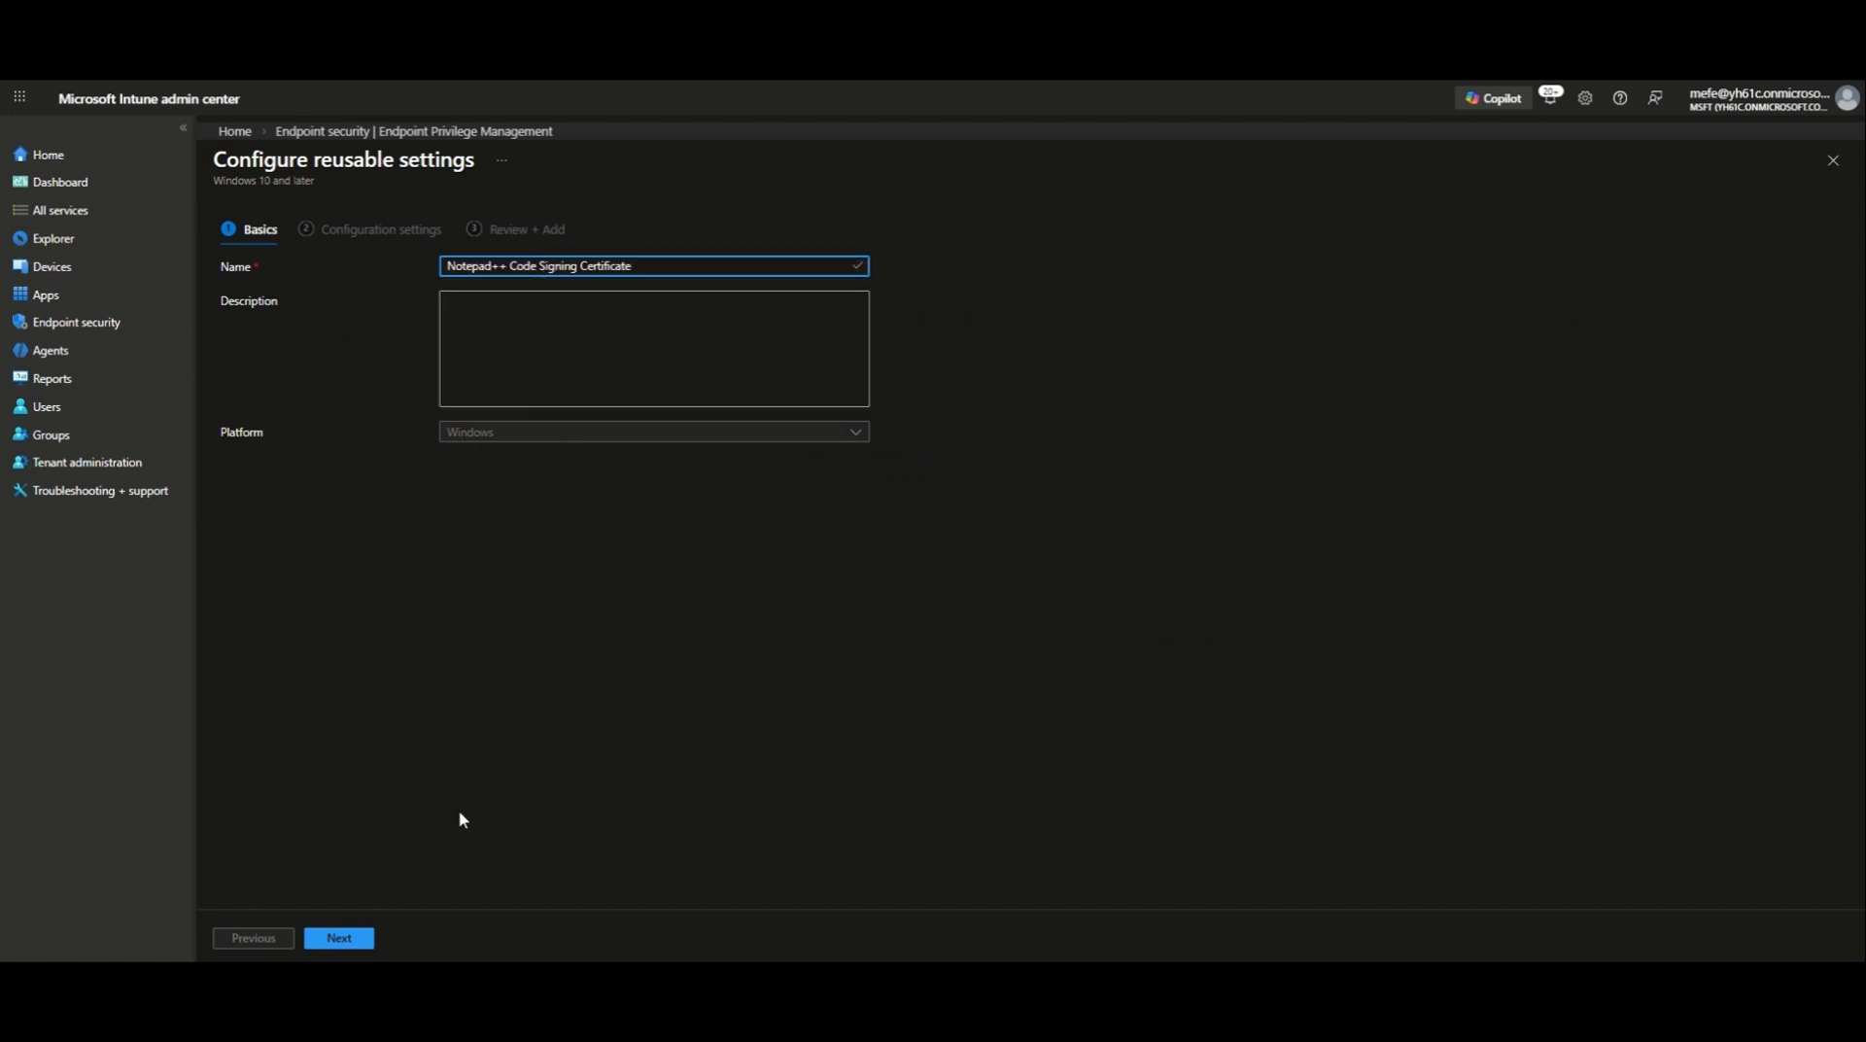
{"action": "left_click", "coordinate": [360, 935]}
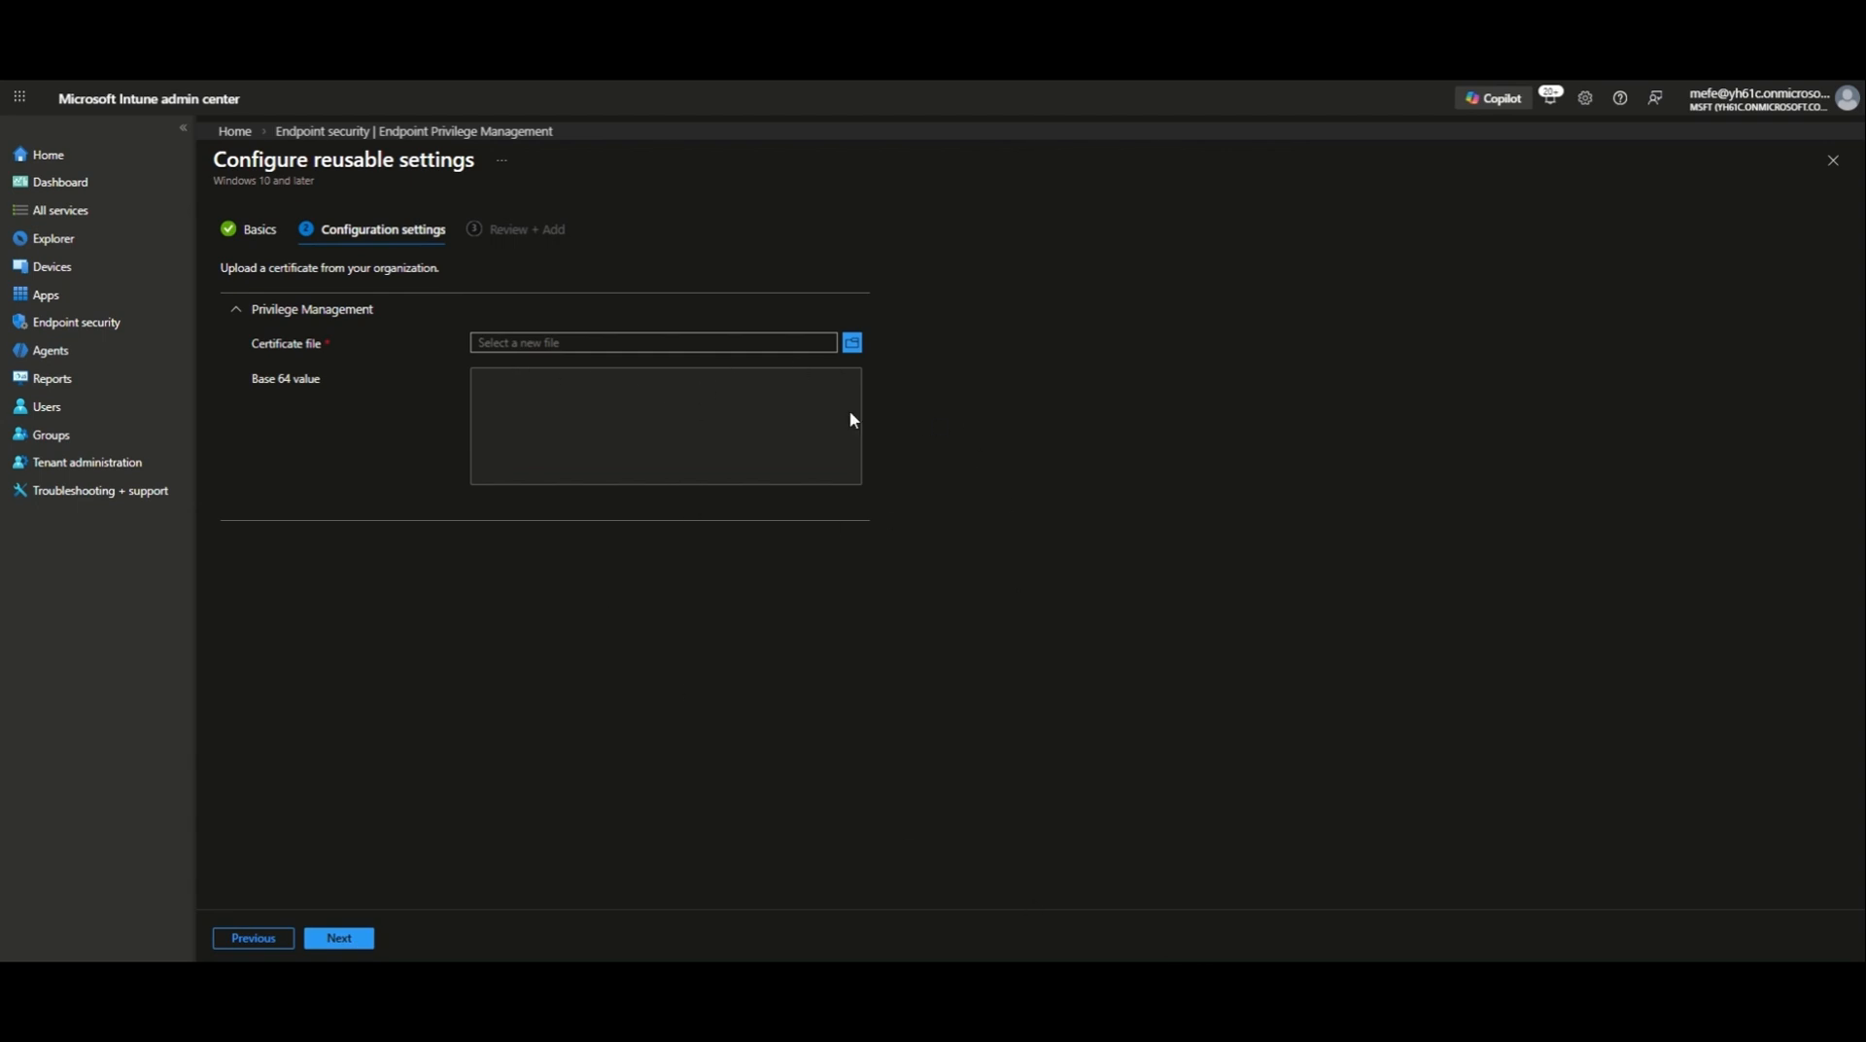
- Upload Notepad++_Cert.cer as the certificate file and add the reusable setting
{"action": "left_click", "coordinate": [852, 342]}
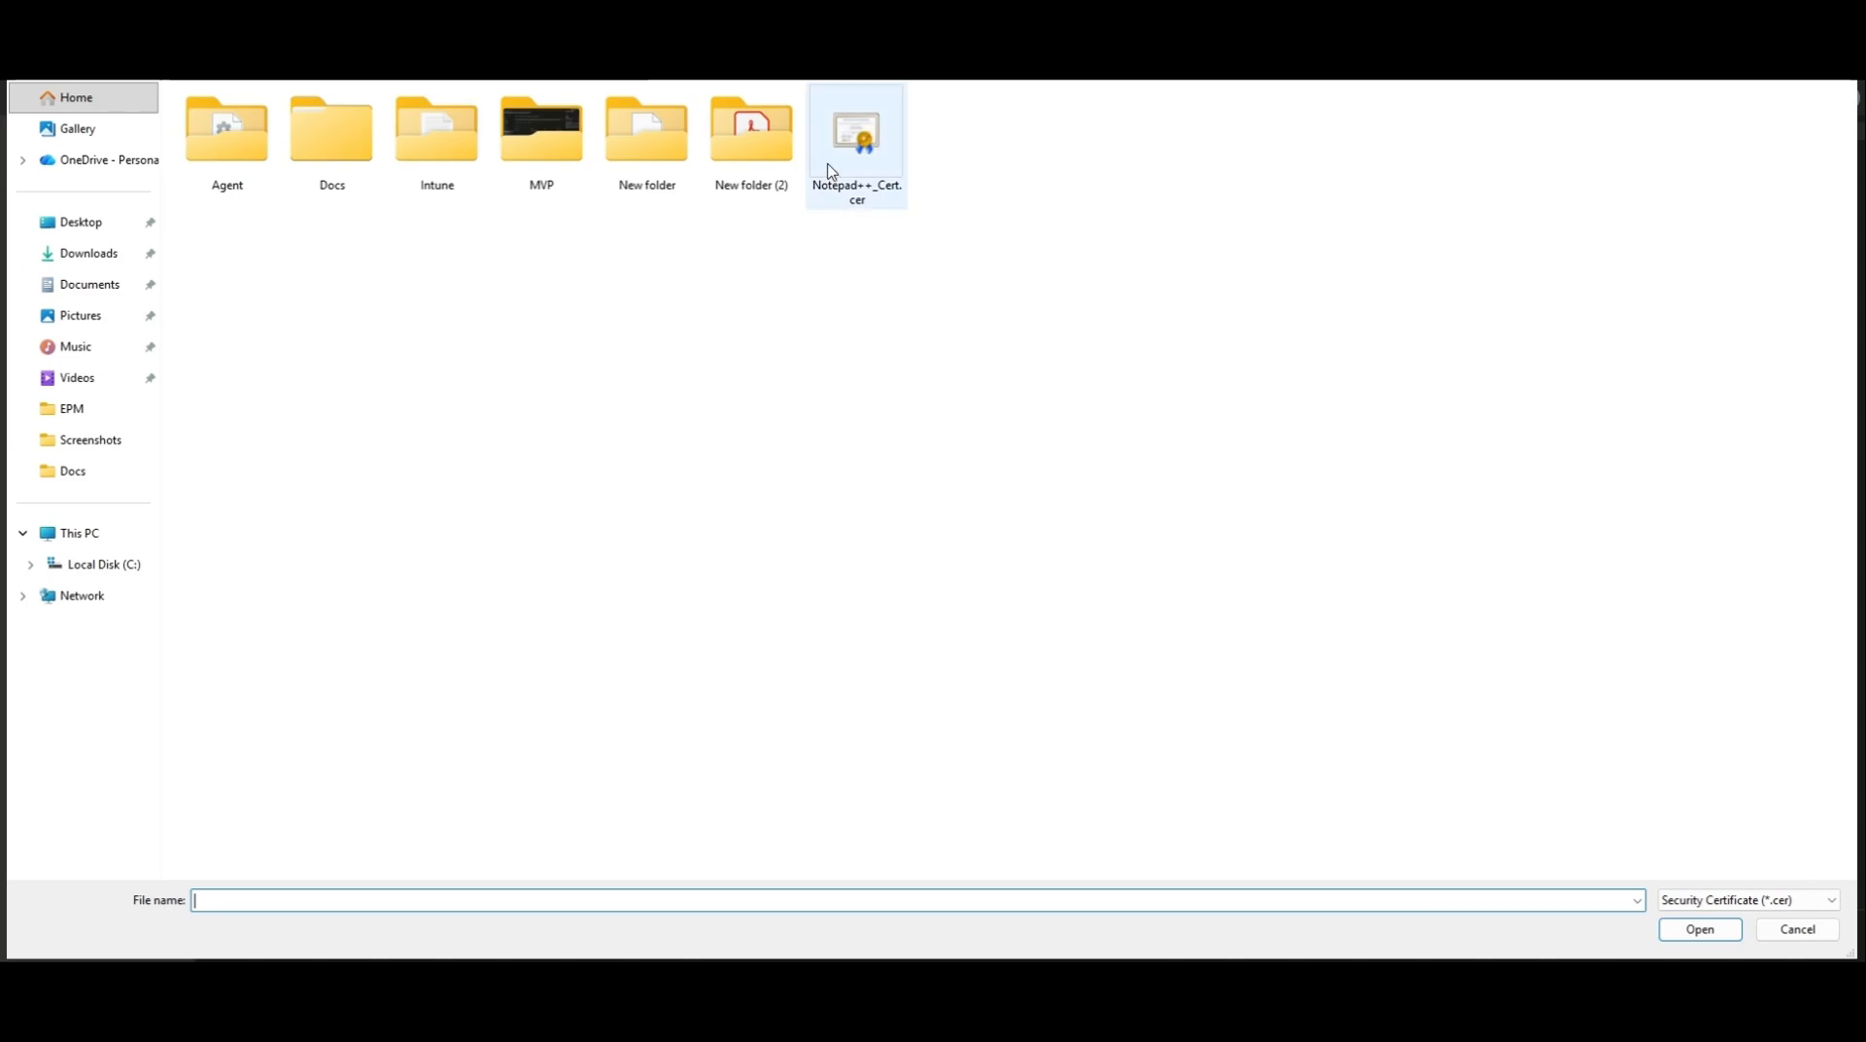
{"action": "left_click", "coordinate": [847, 164]}
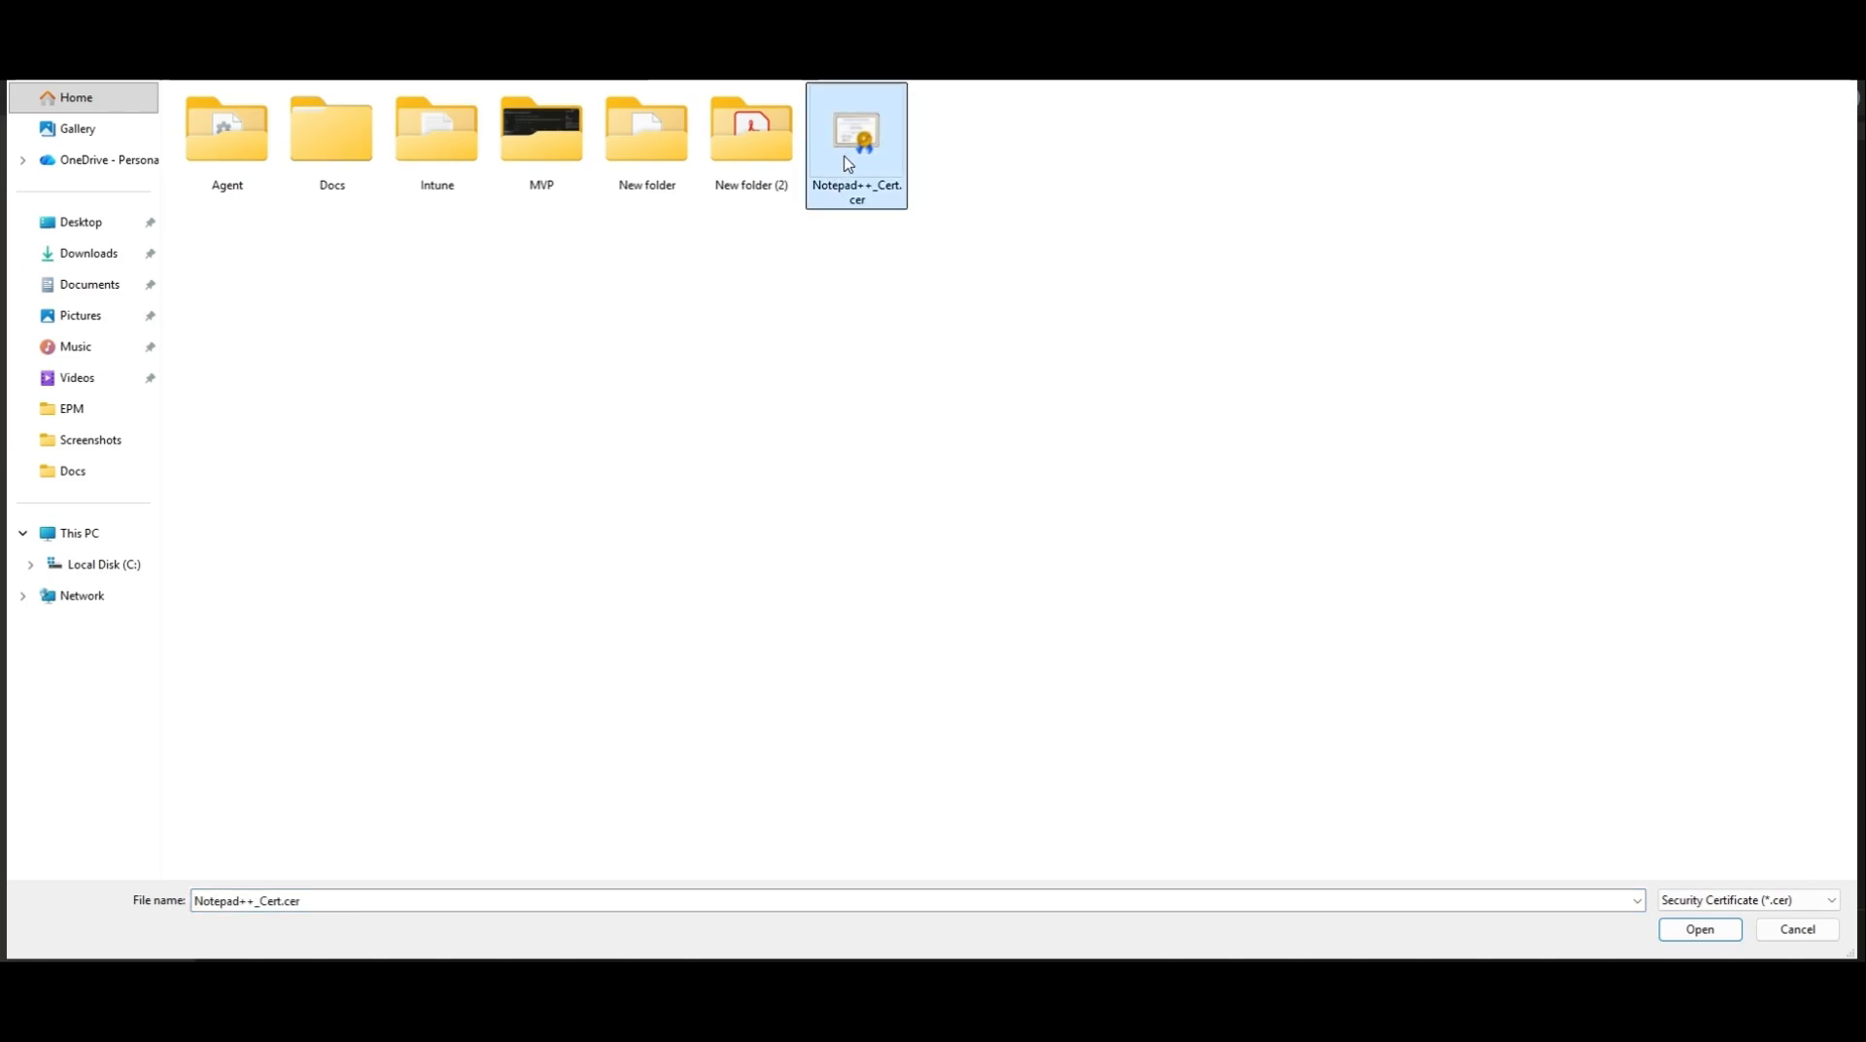
{"action": "double_click", "coordinate": [847, 164]}
{"action": "left_click", "coordinate": [339, 937]}
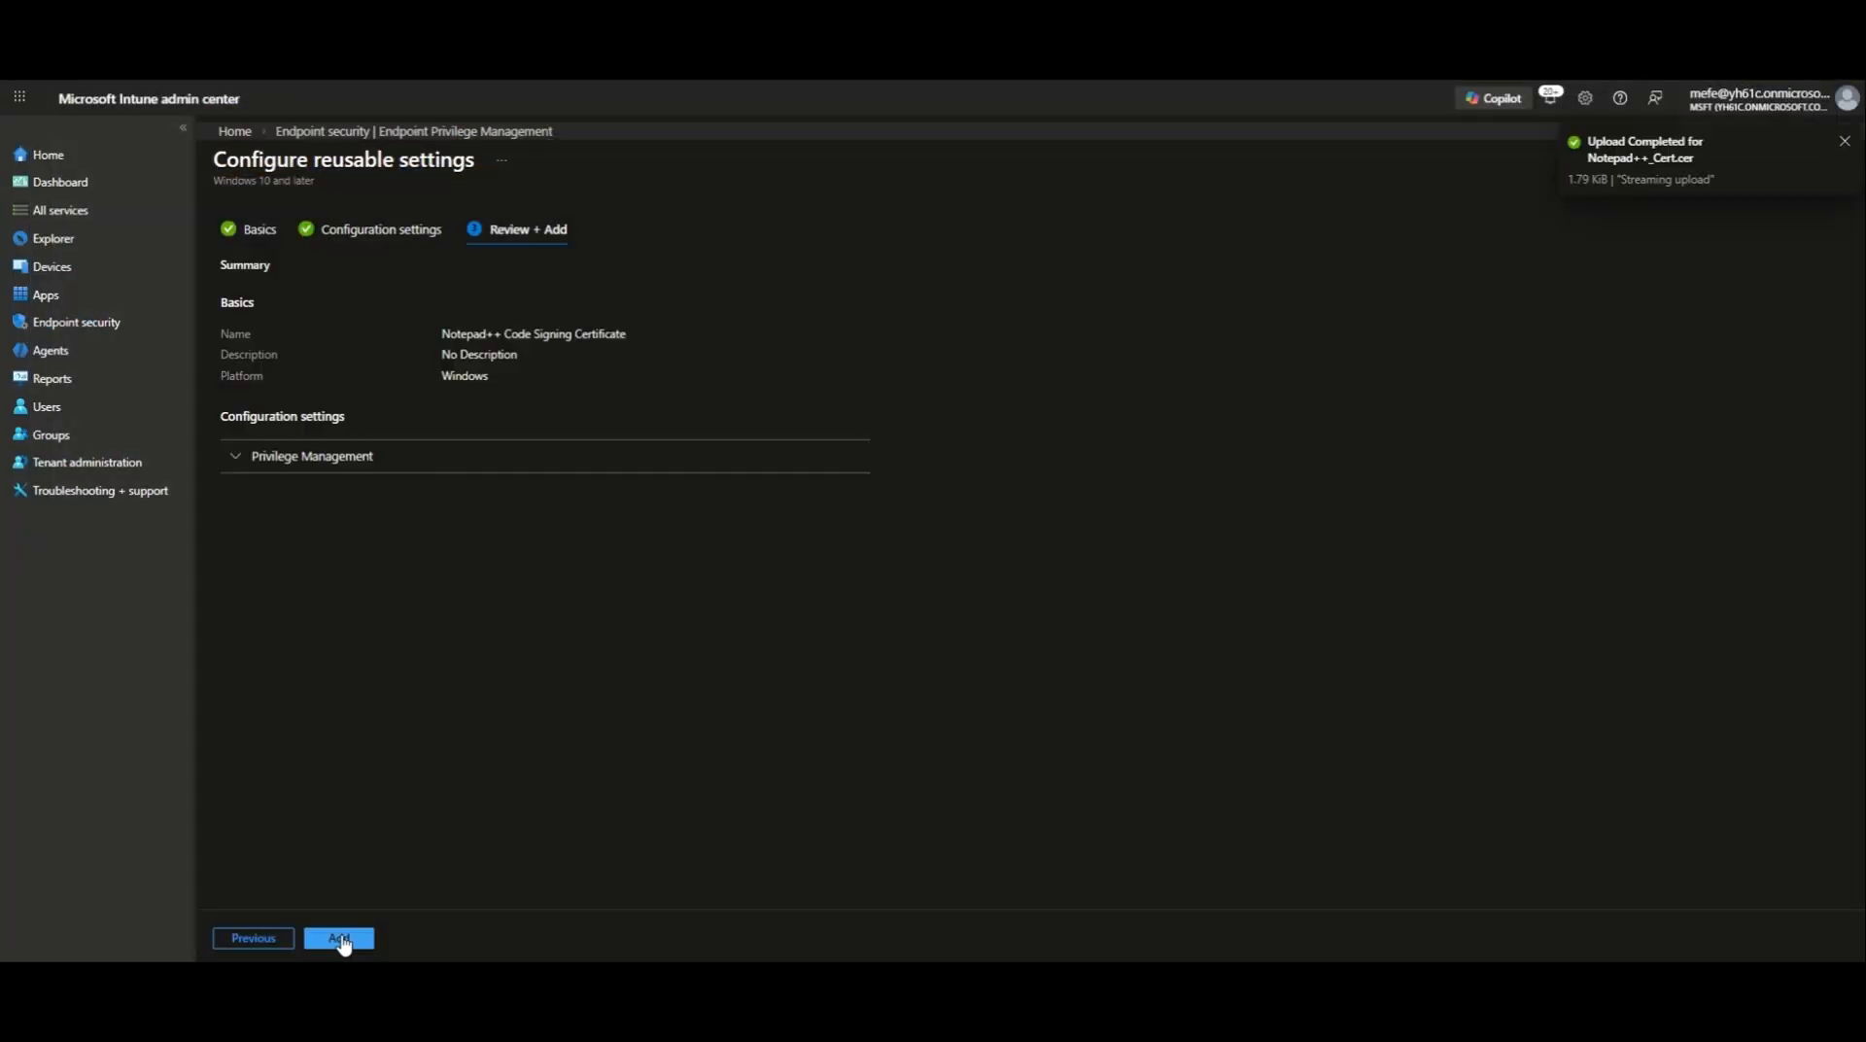
{"action": "left_click", "coordinate": [356, 944]}
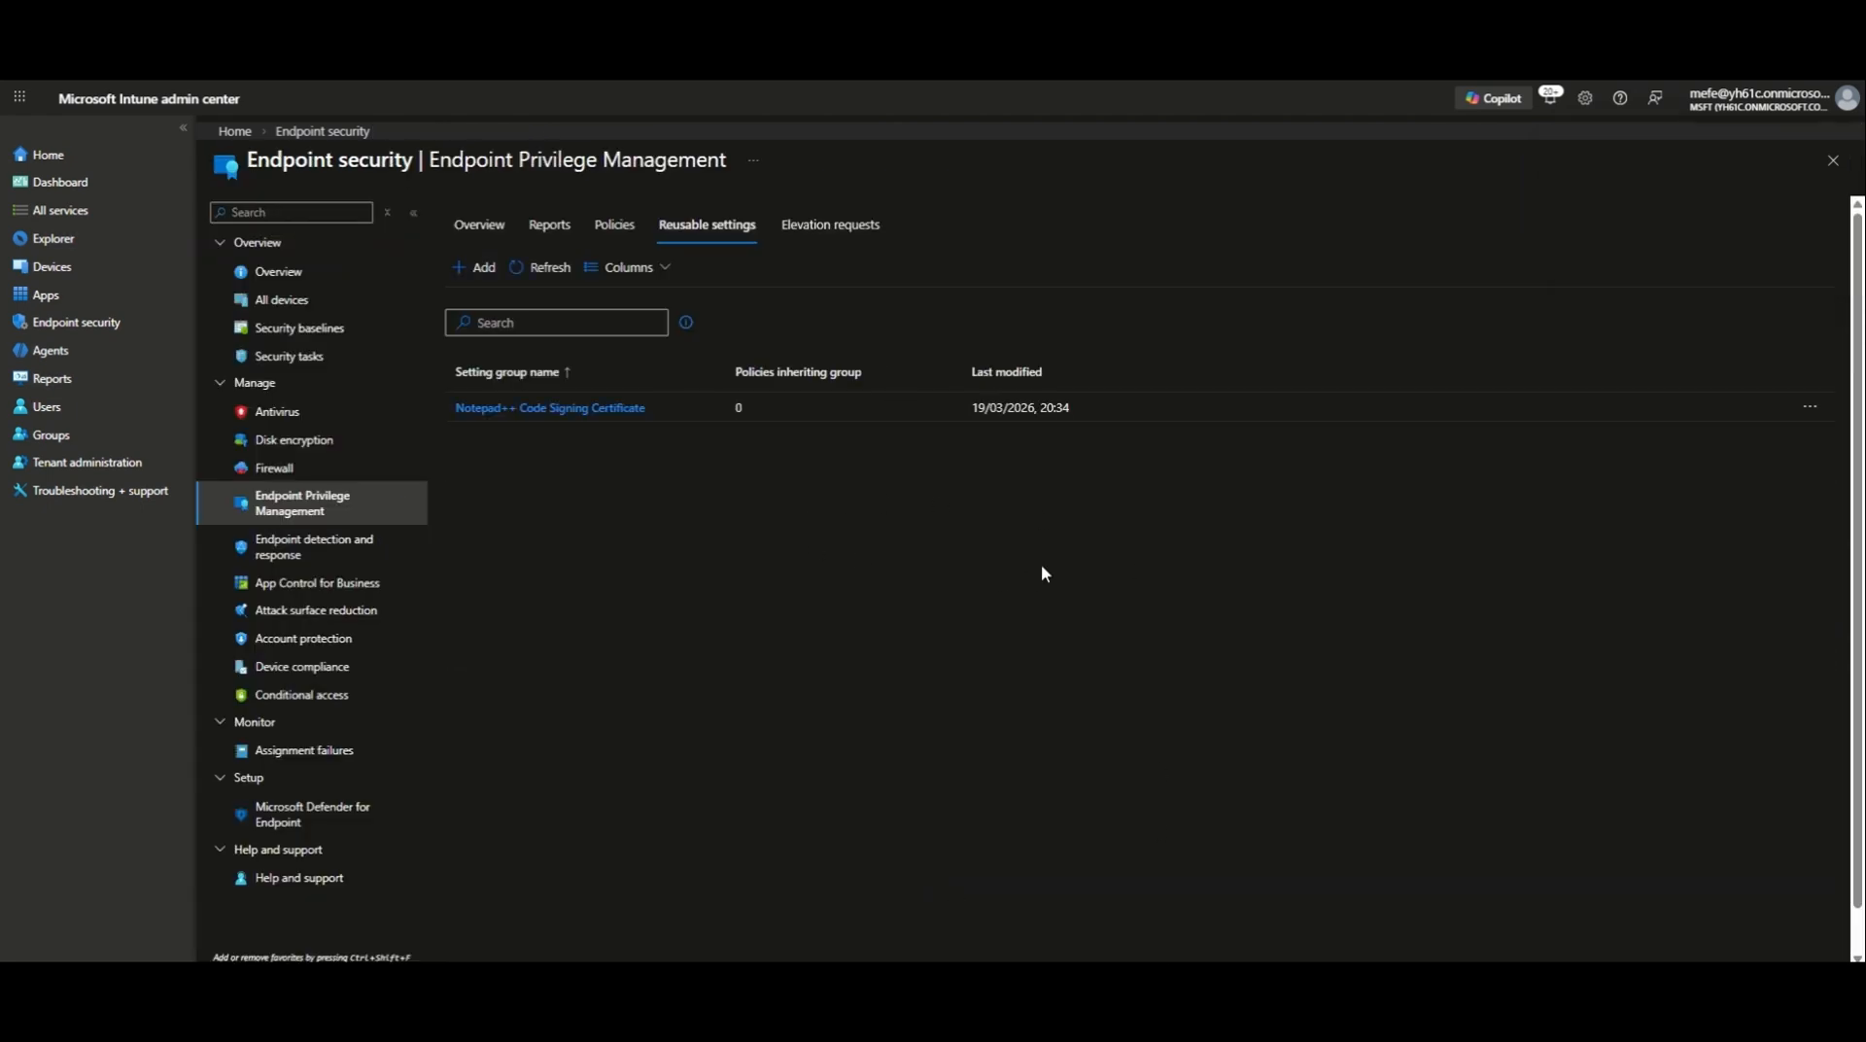
- Start creating an Endpoint Privilege Management policy for the Windows platform with the Elevation rules policy profile
{"action": "left_click", "coordinate": [614, 227]}
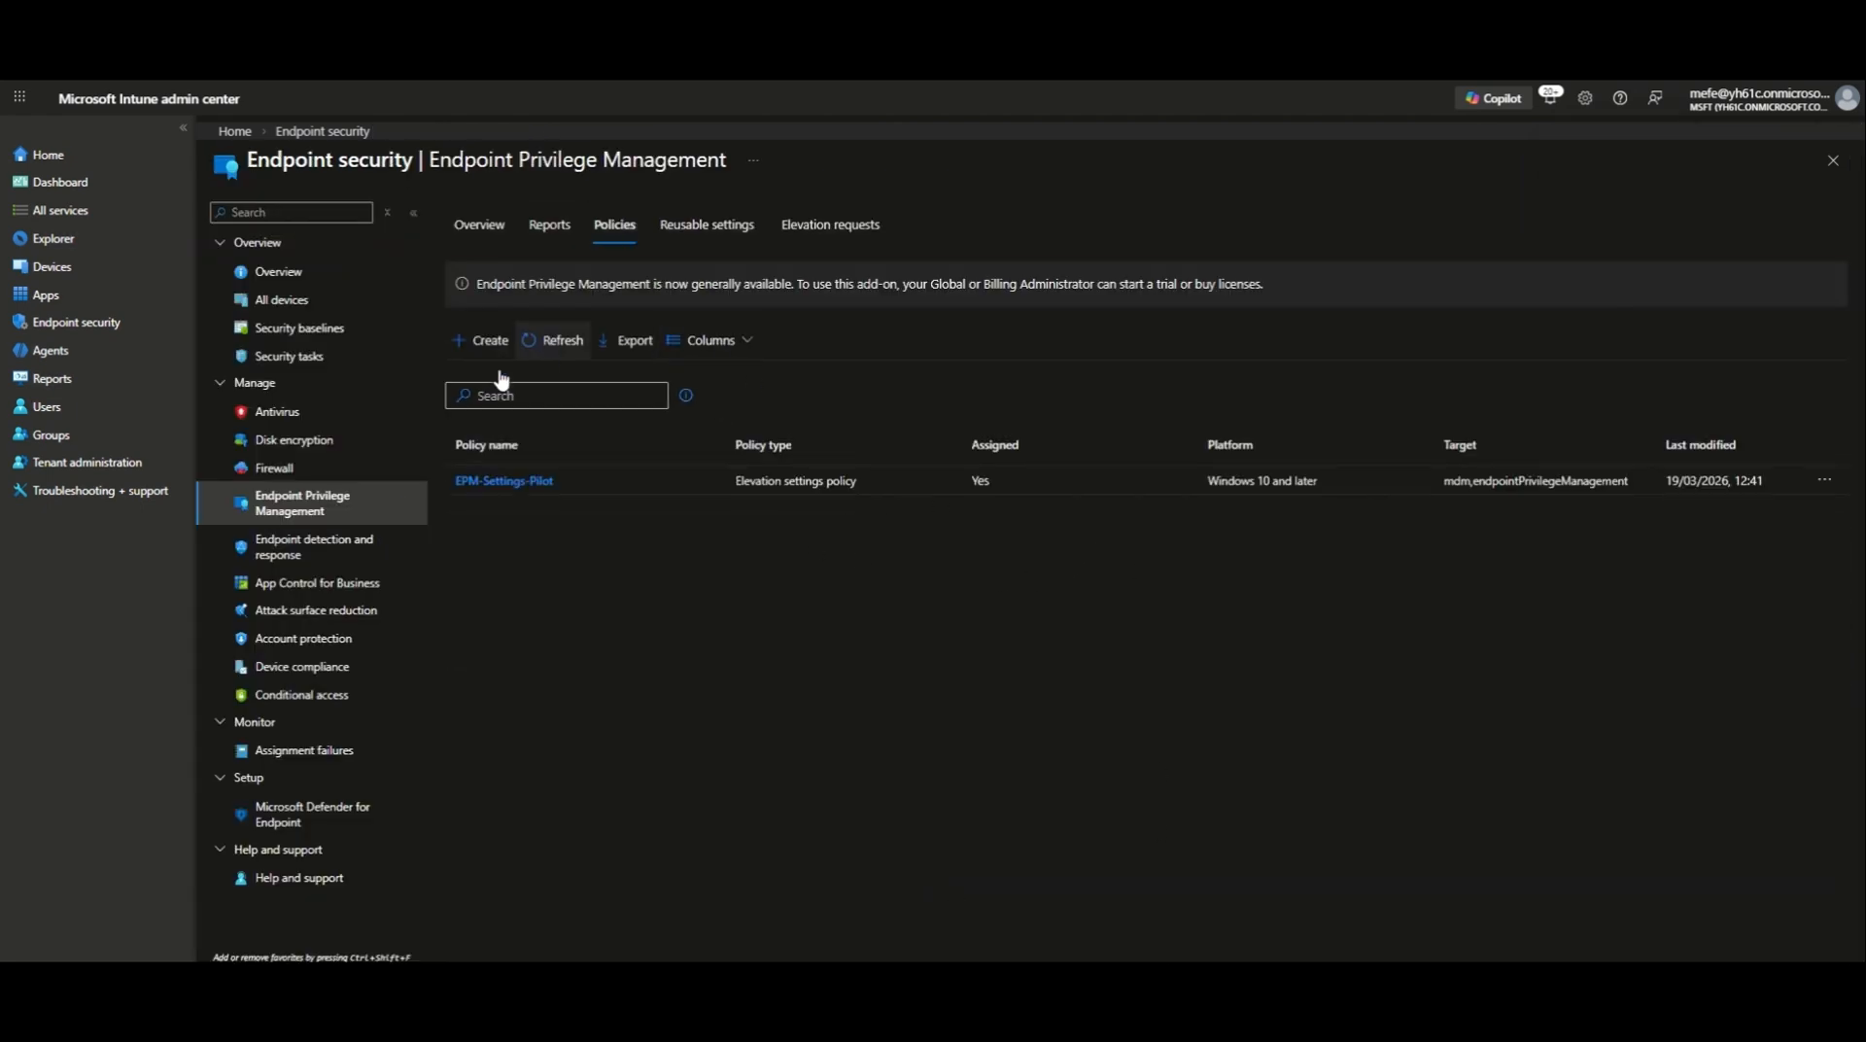
{"action": "left_click", "coordinate": [489, 342]}
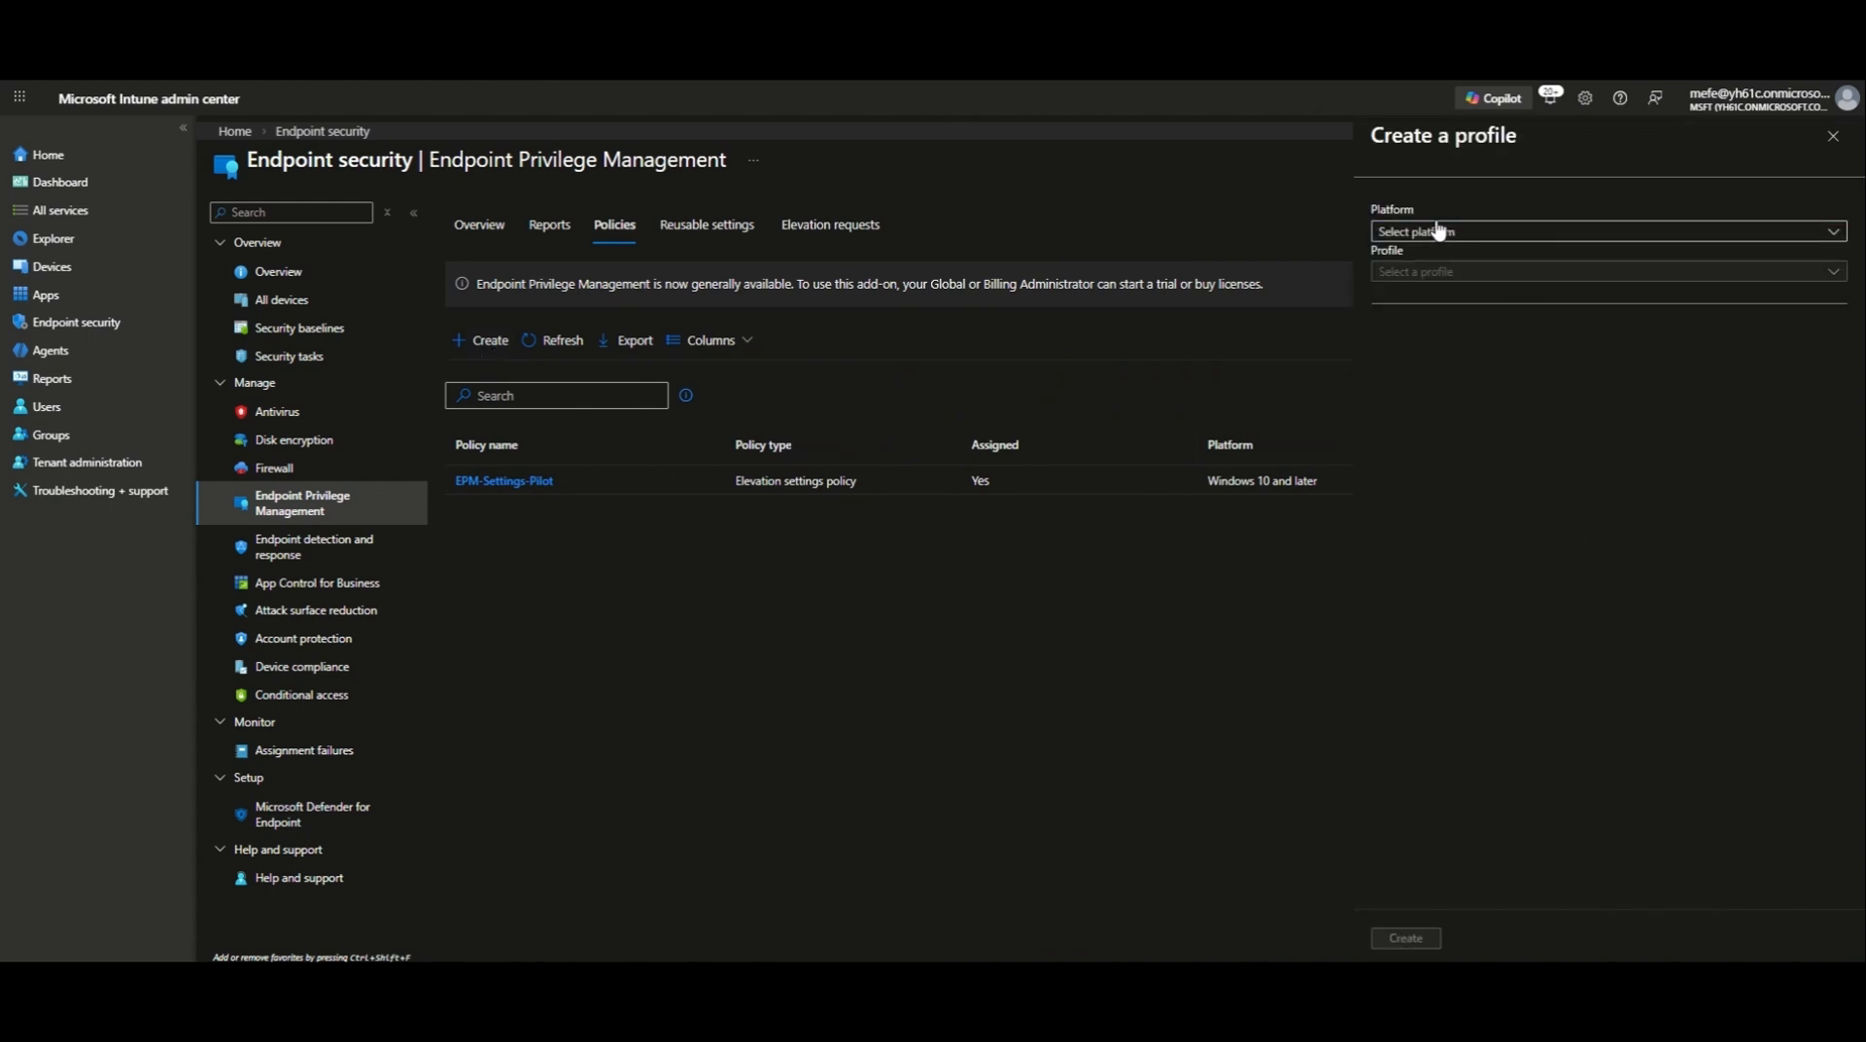
{"action": "left_click", "coordinate": [1433, 233]}
{"action": "left_click", "coordinate": [1400, 254]}
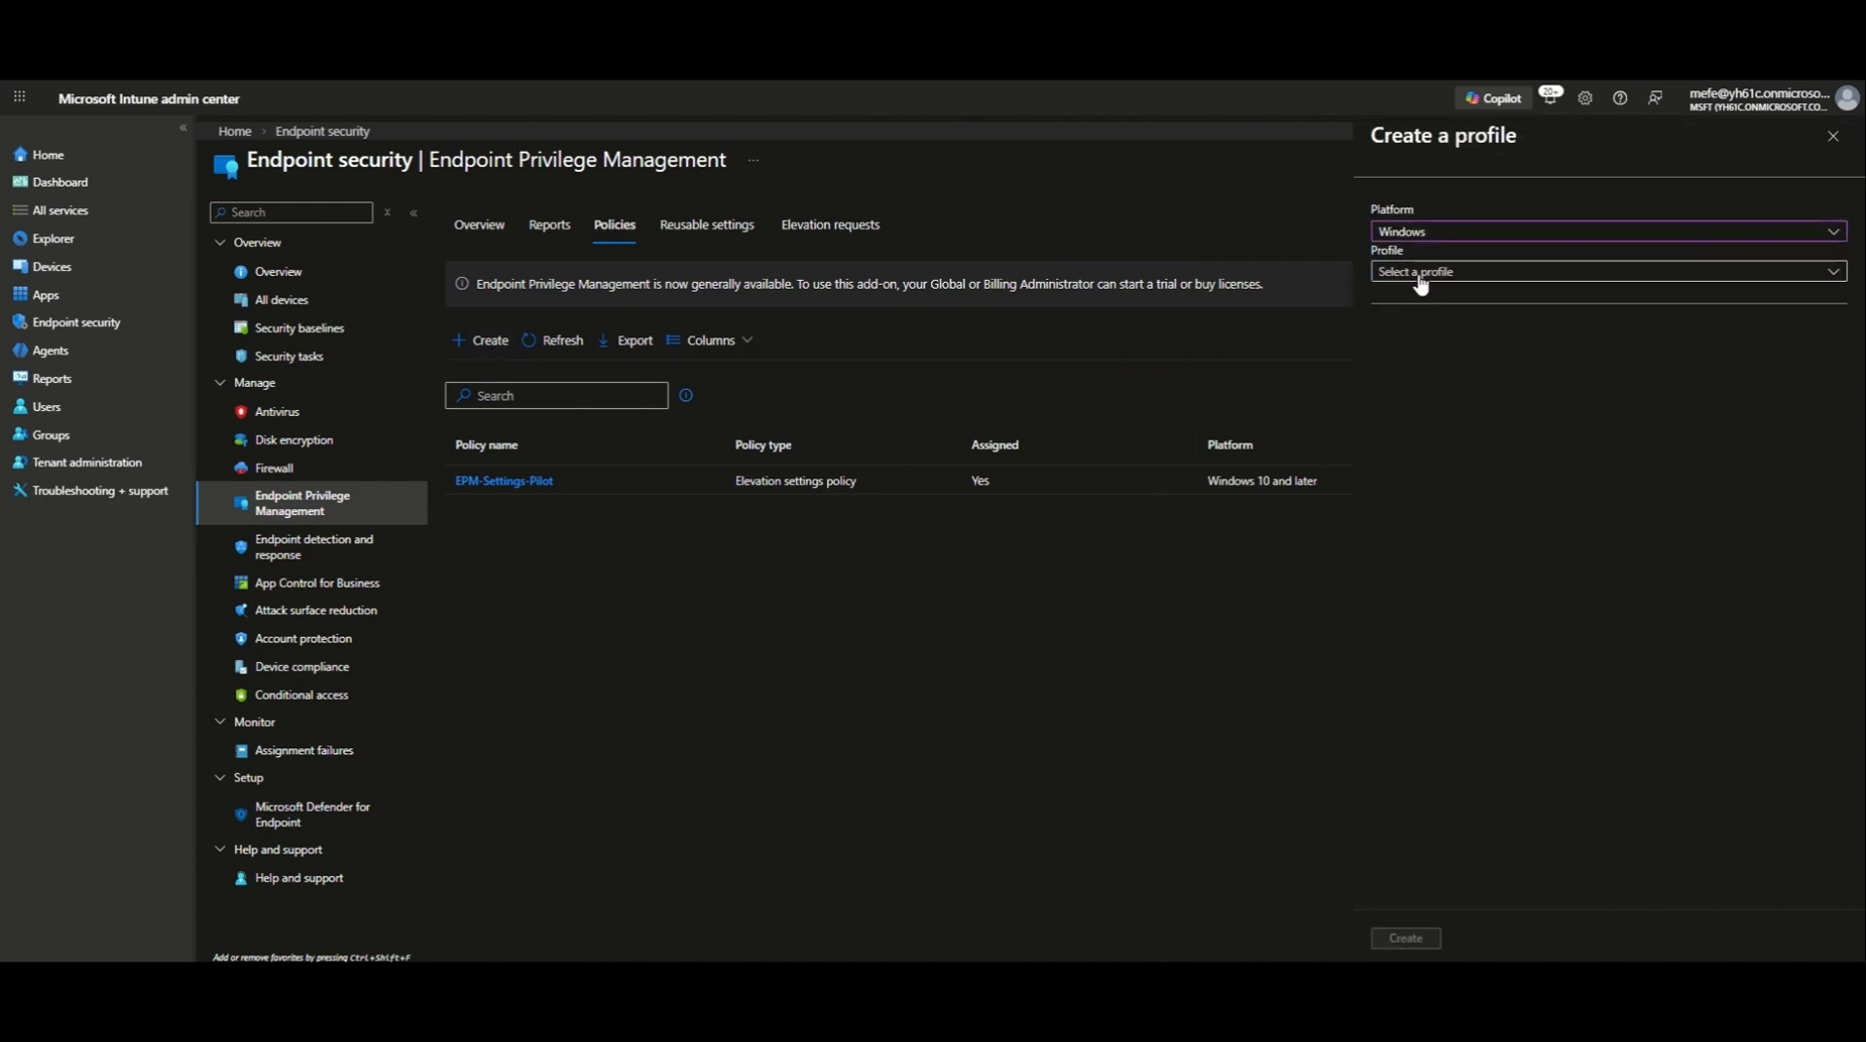
{"action": "left_click", "coordinate": [1418, 274]}
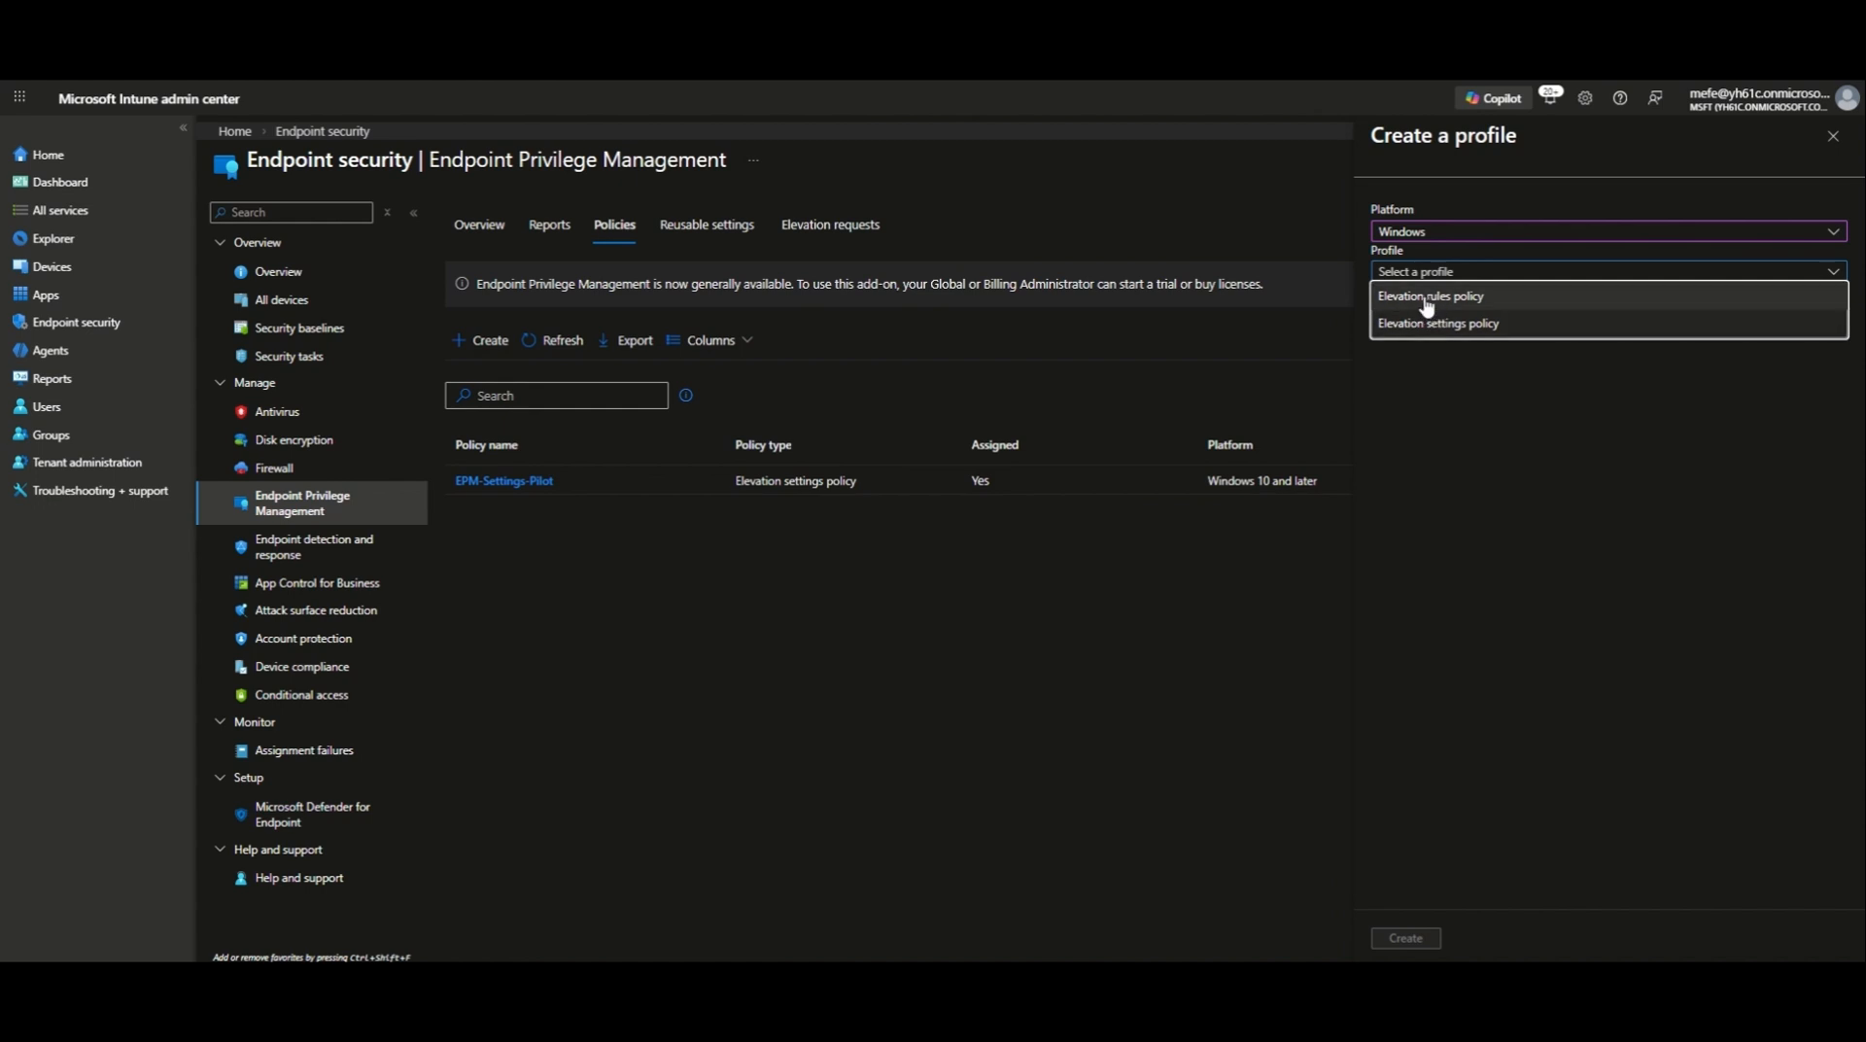
{"action": "left_click", "coordinate": [1456, 304]}
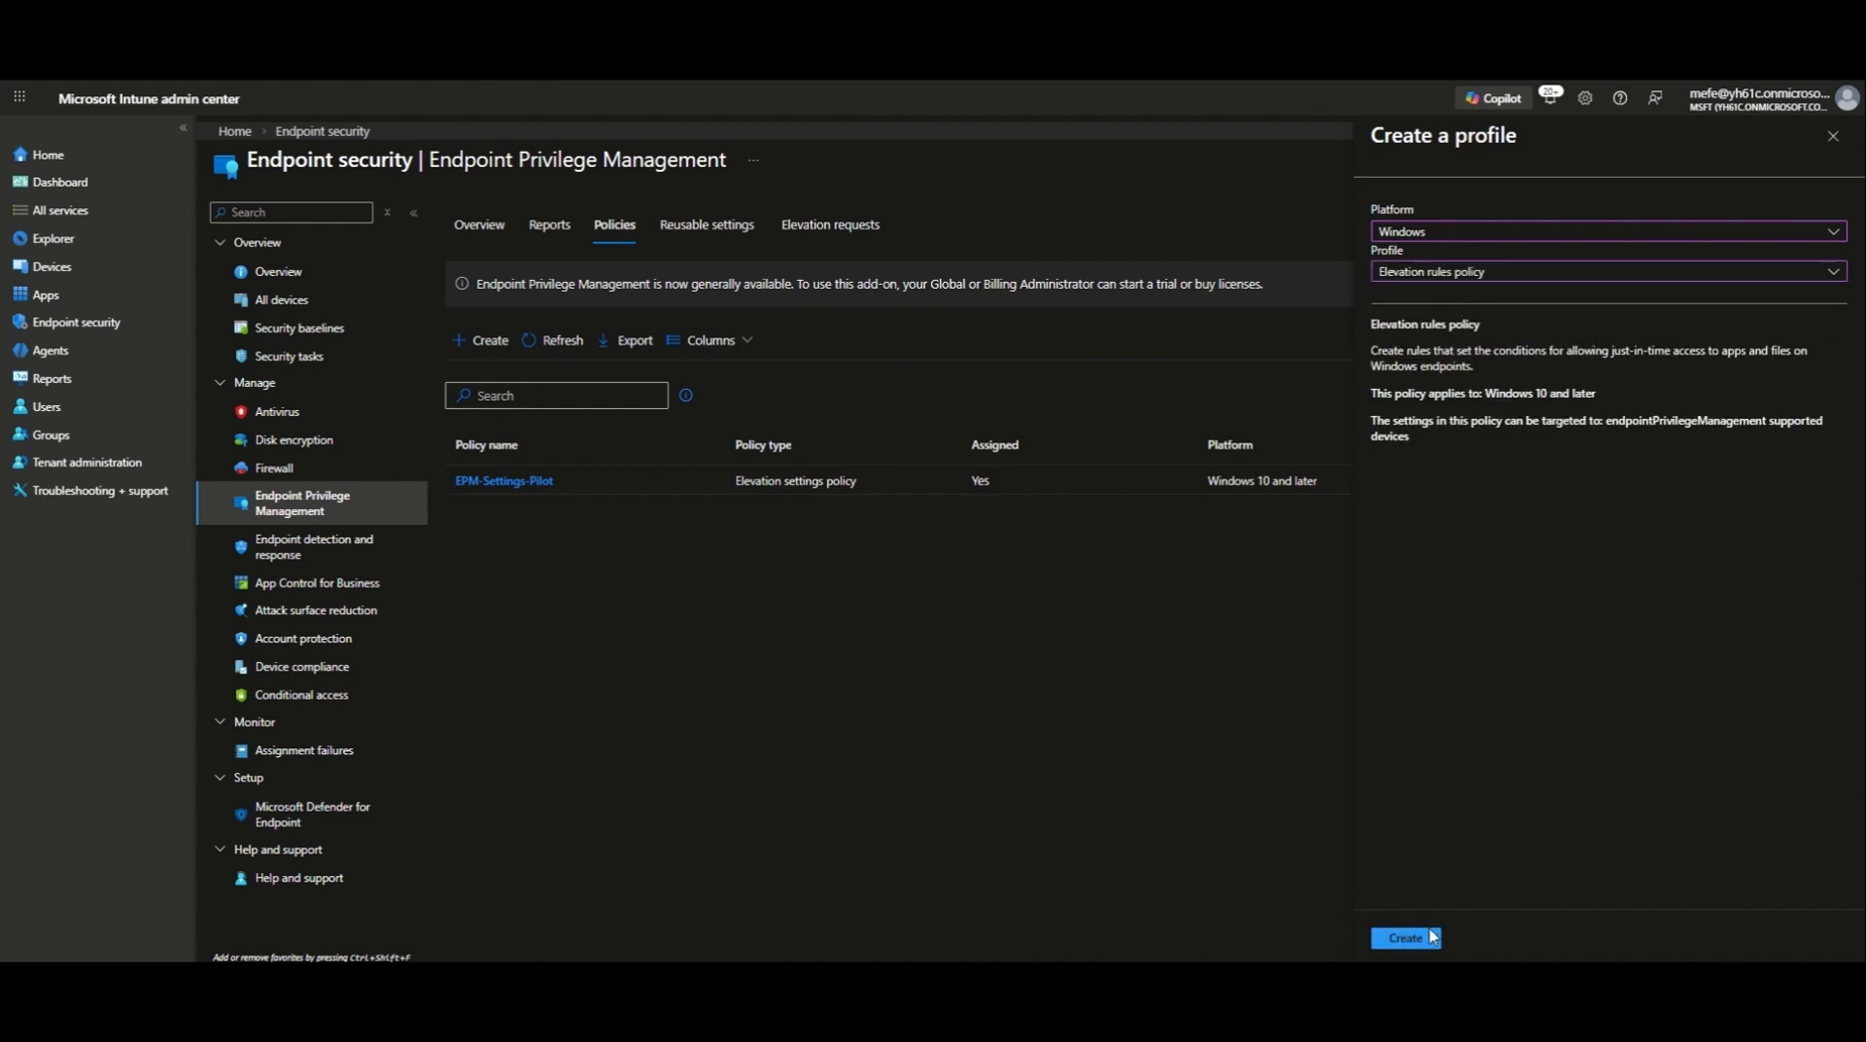
{"action": "left_click", "coordinate": [1432, 936]}
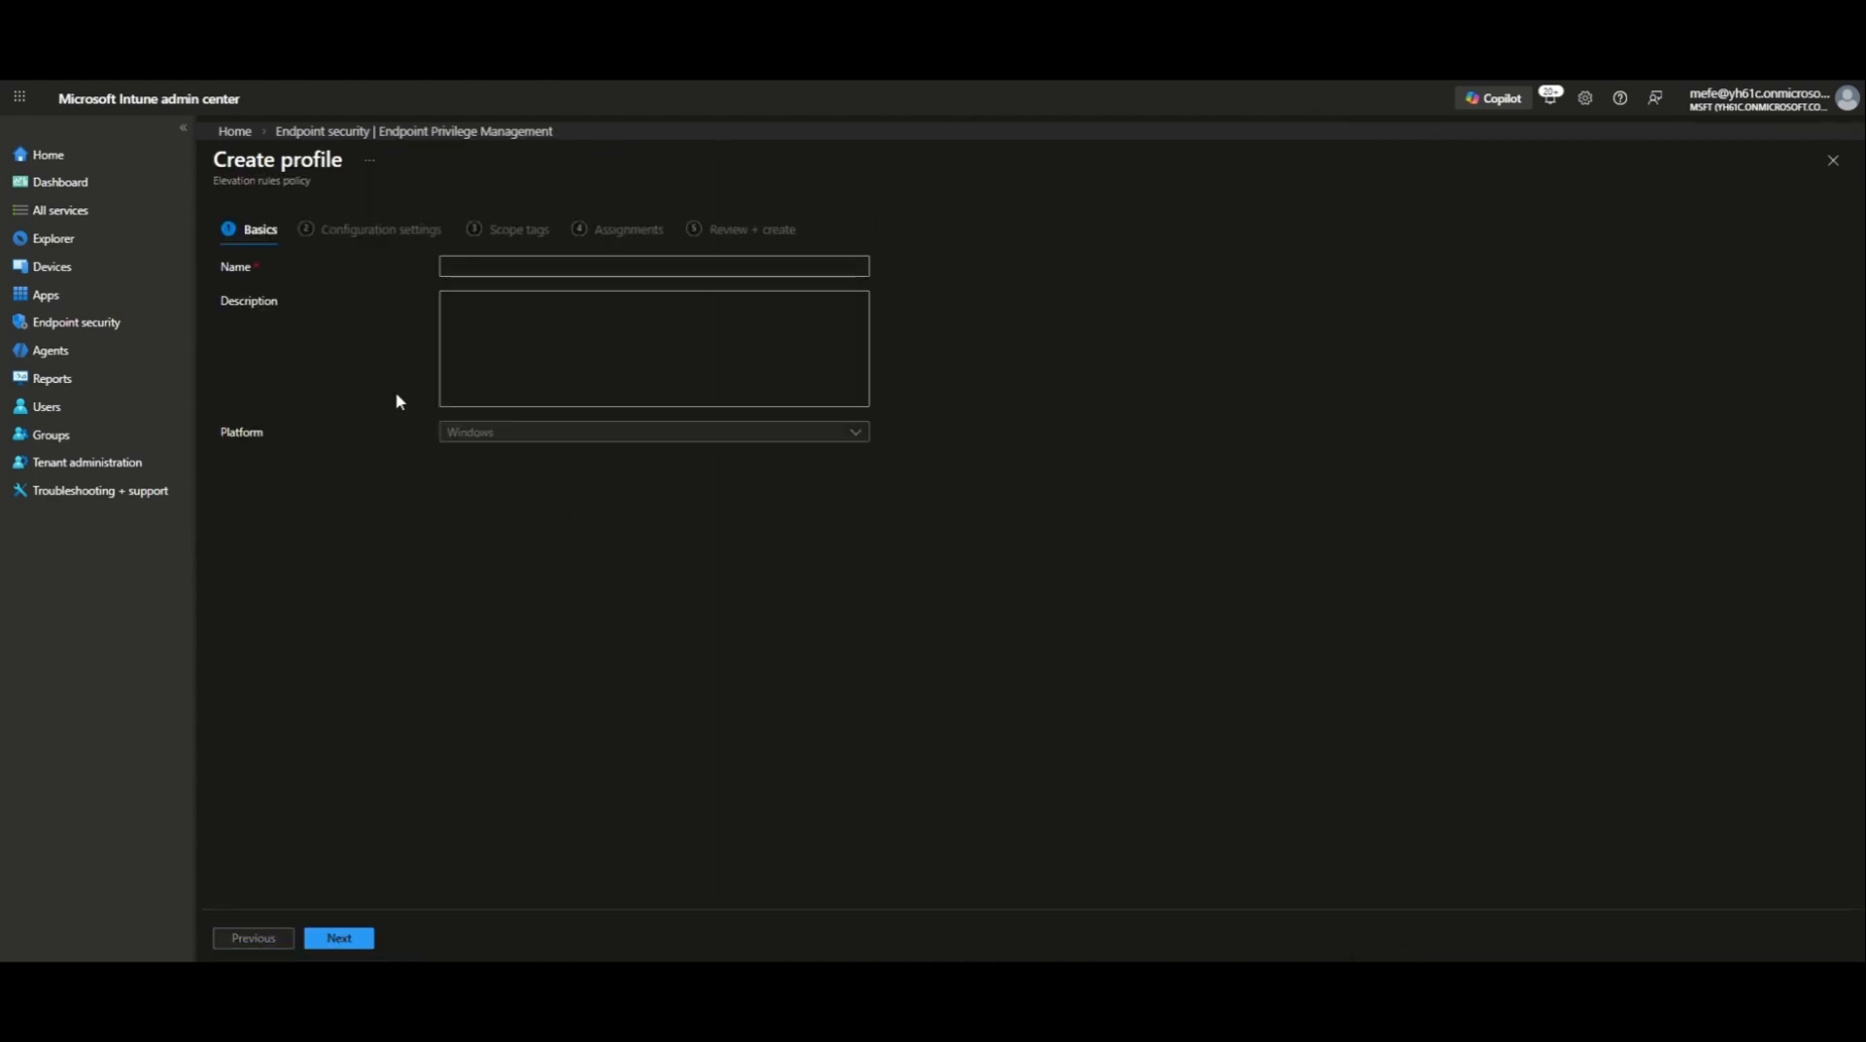
- Name the elevation rules policy "EPM-Rule-Pilot" and expand the Privilege Management configuration settings
{"action": "left_click", "coordinate": [479, 272]}
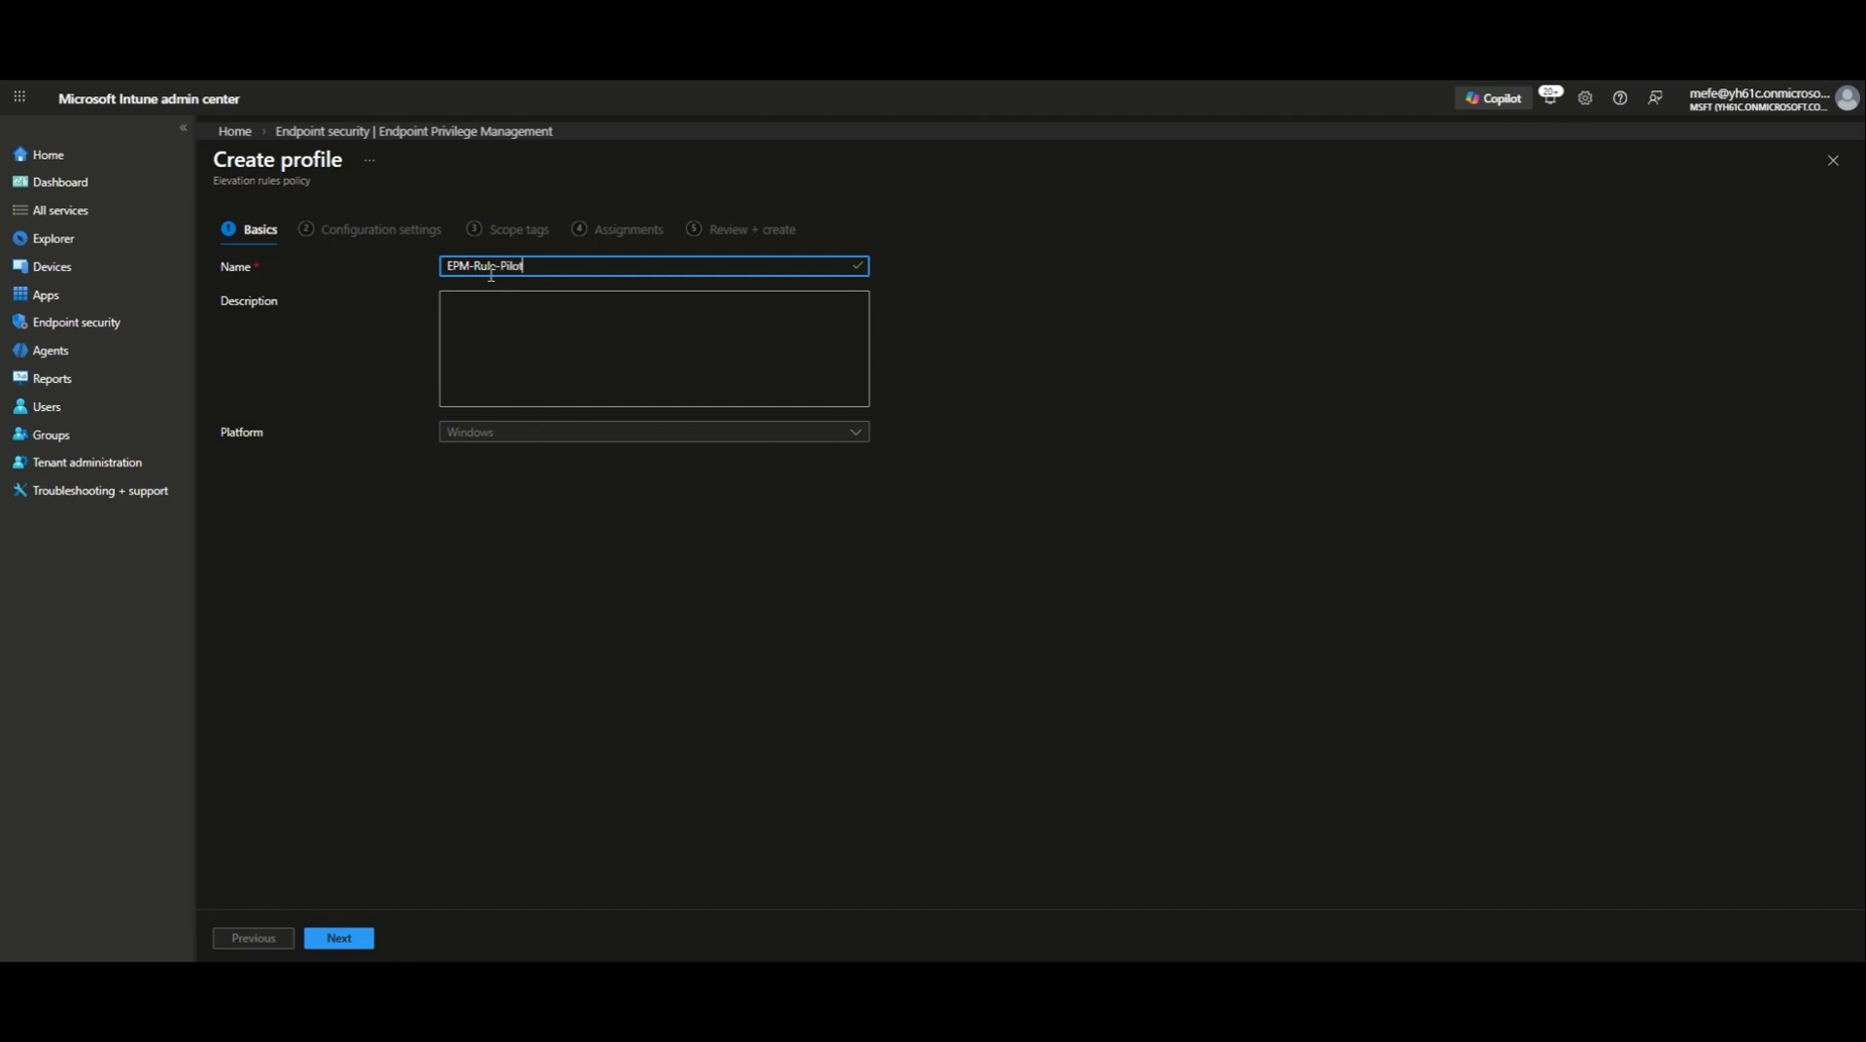
{"action": "left_click", "coordinate": [359, 940]}
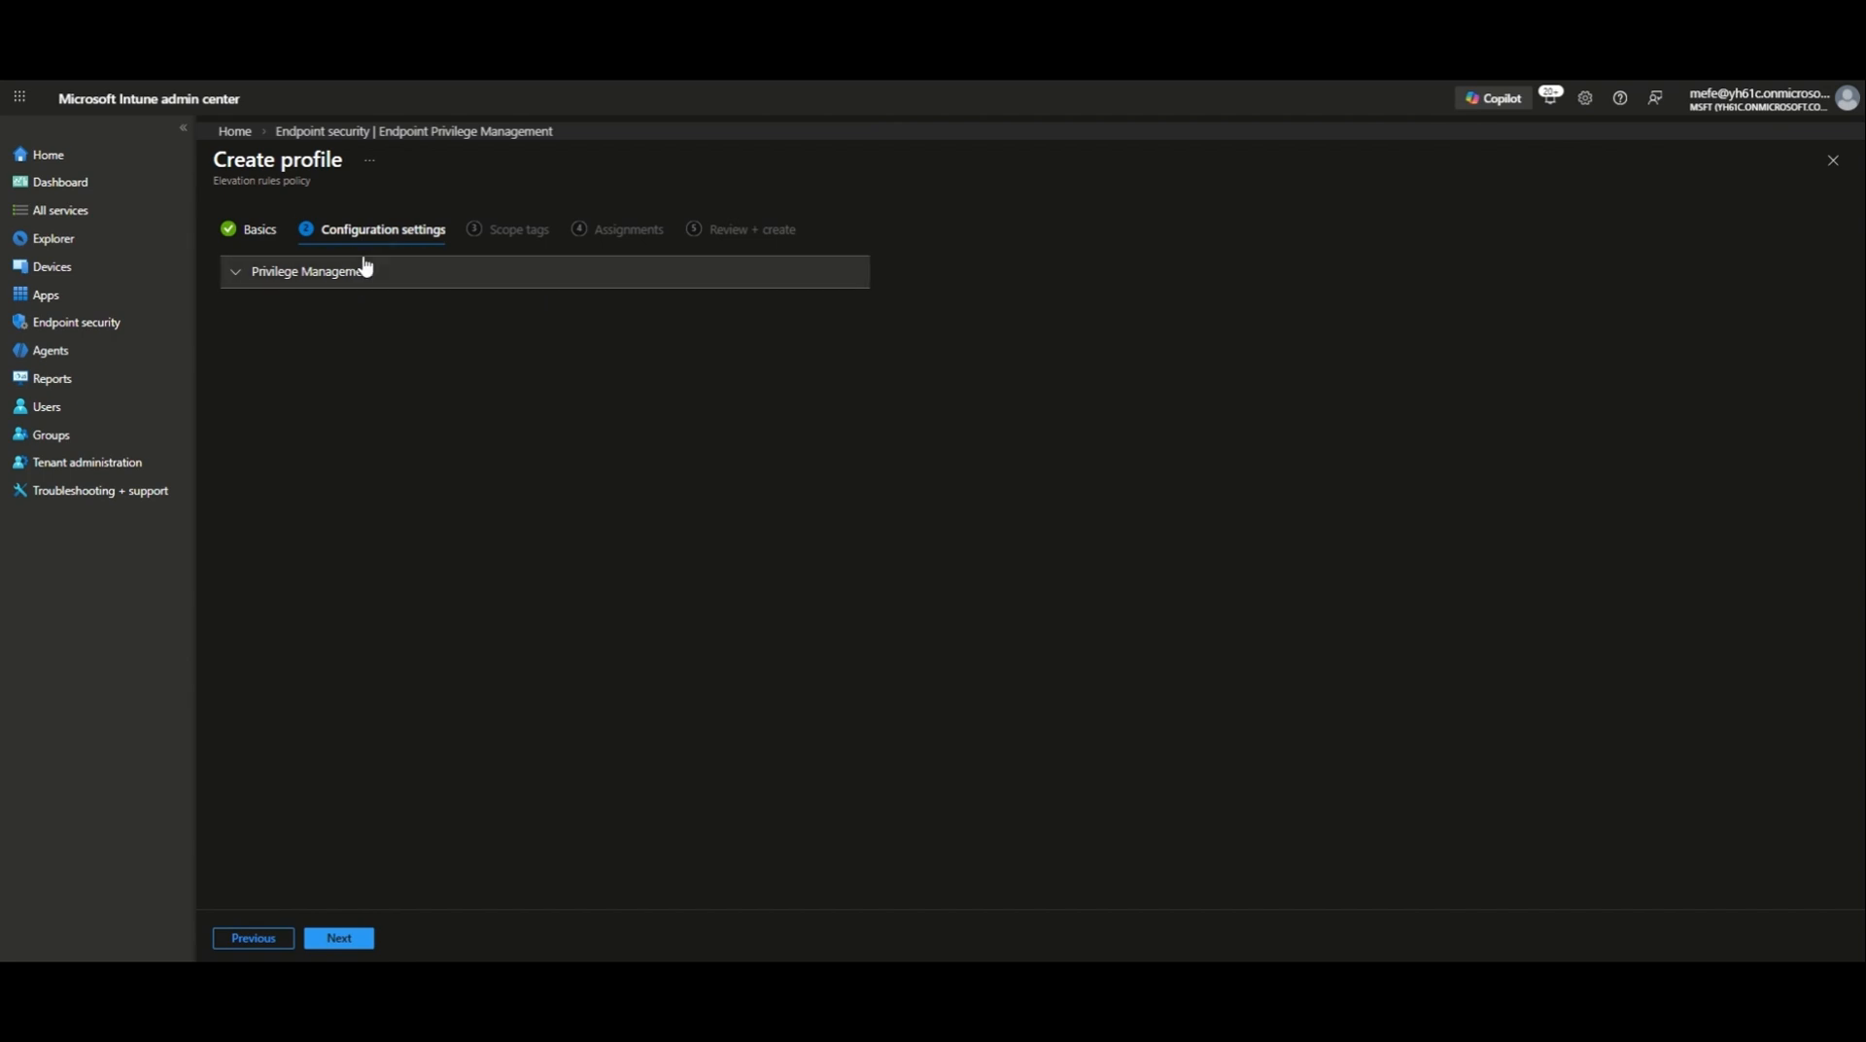
{"action": "left_click", "coordinate": [322, 276]}
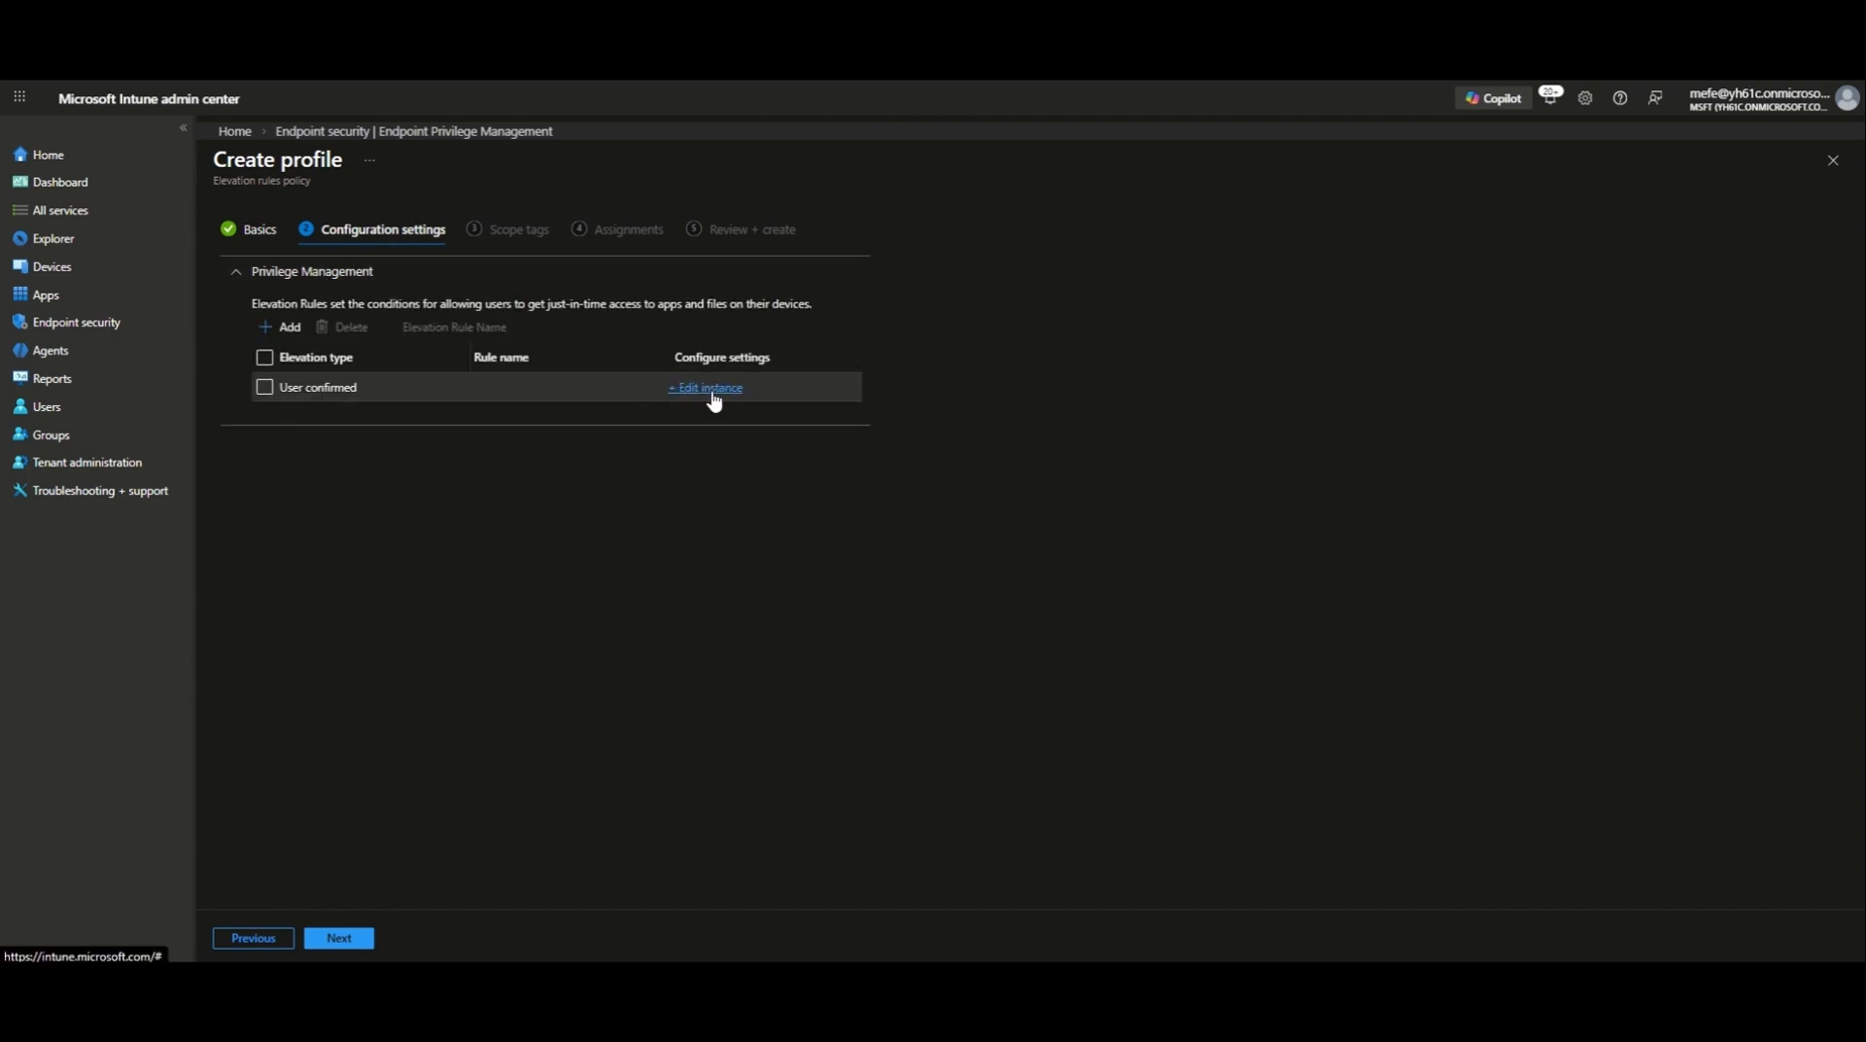
- Name the user-confirmed rule "Notepad ++ Rule" and require business justification and Windows authentication as validation
{"action": "left_click", "coordinate": [709, 389]}
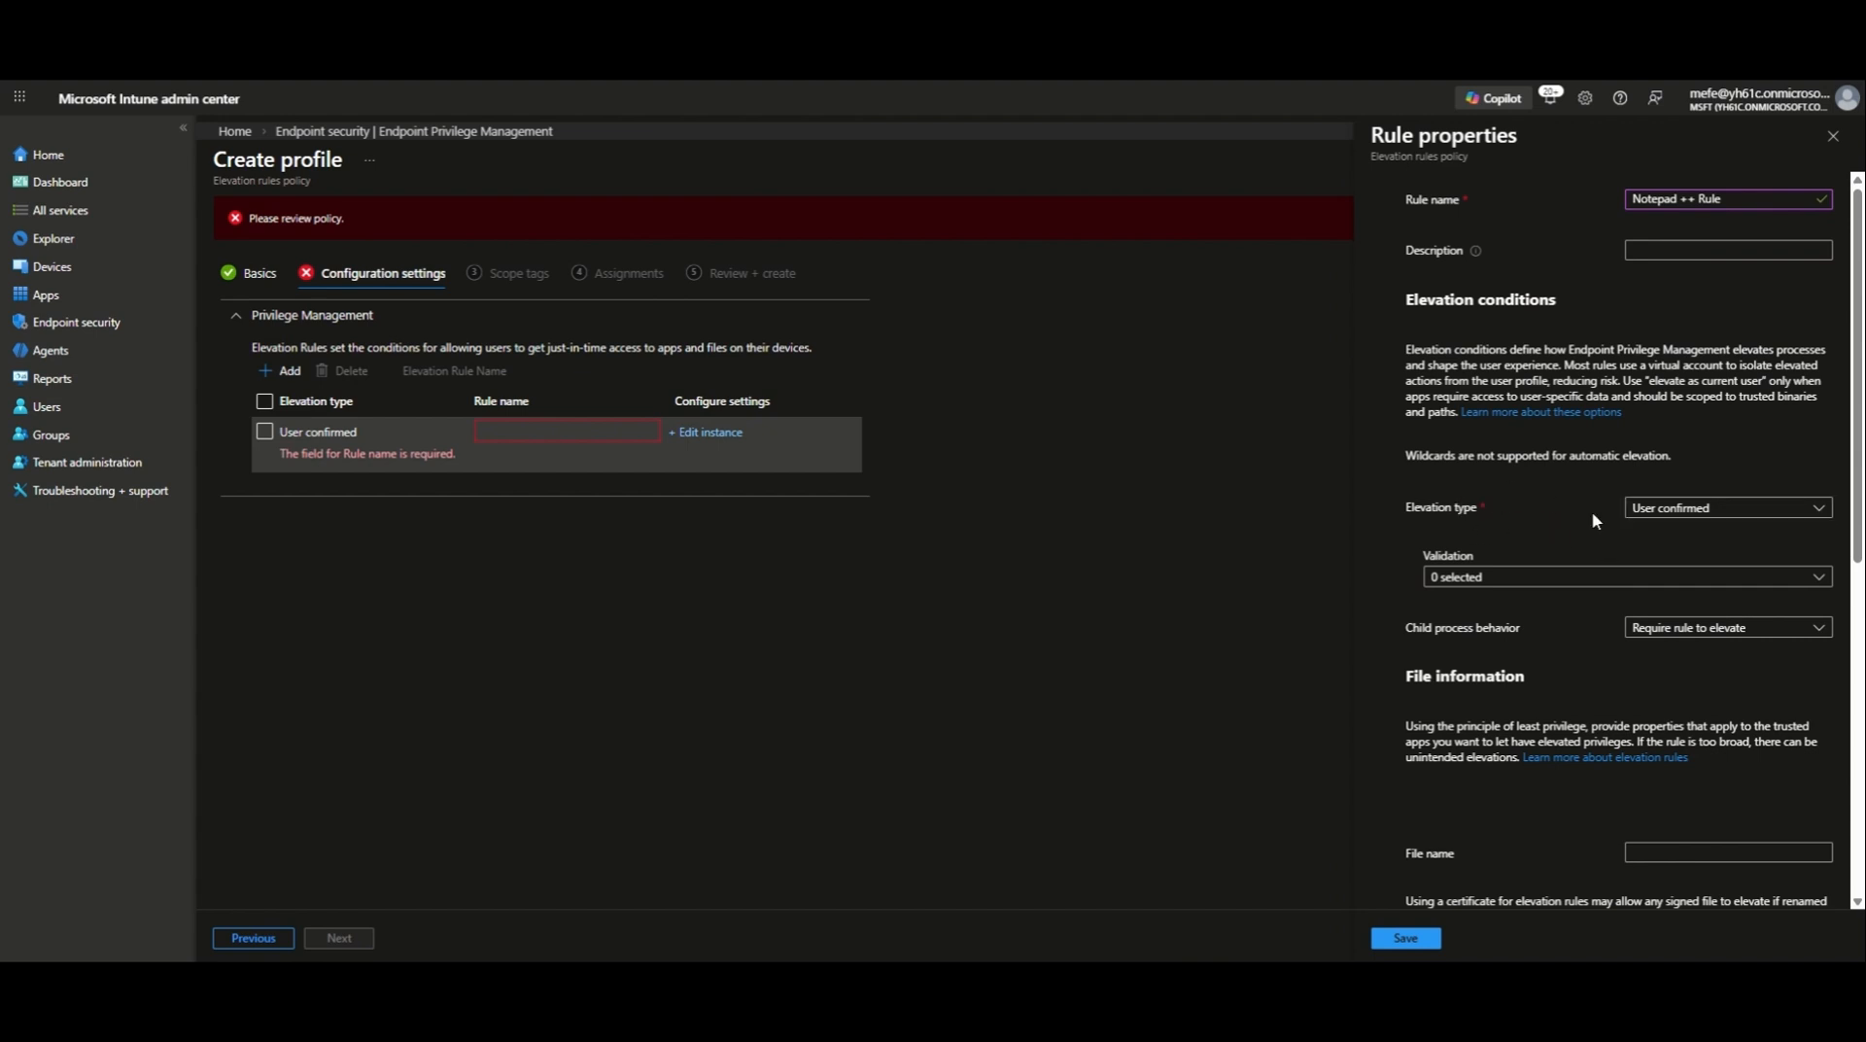
{"action": "left_click", "coordinate": [1493, 581]}
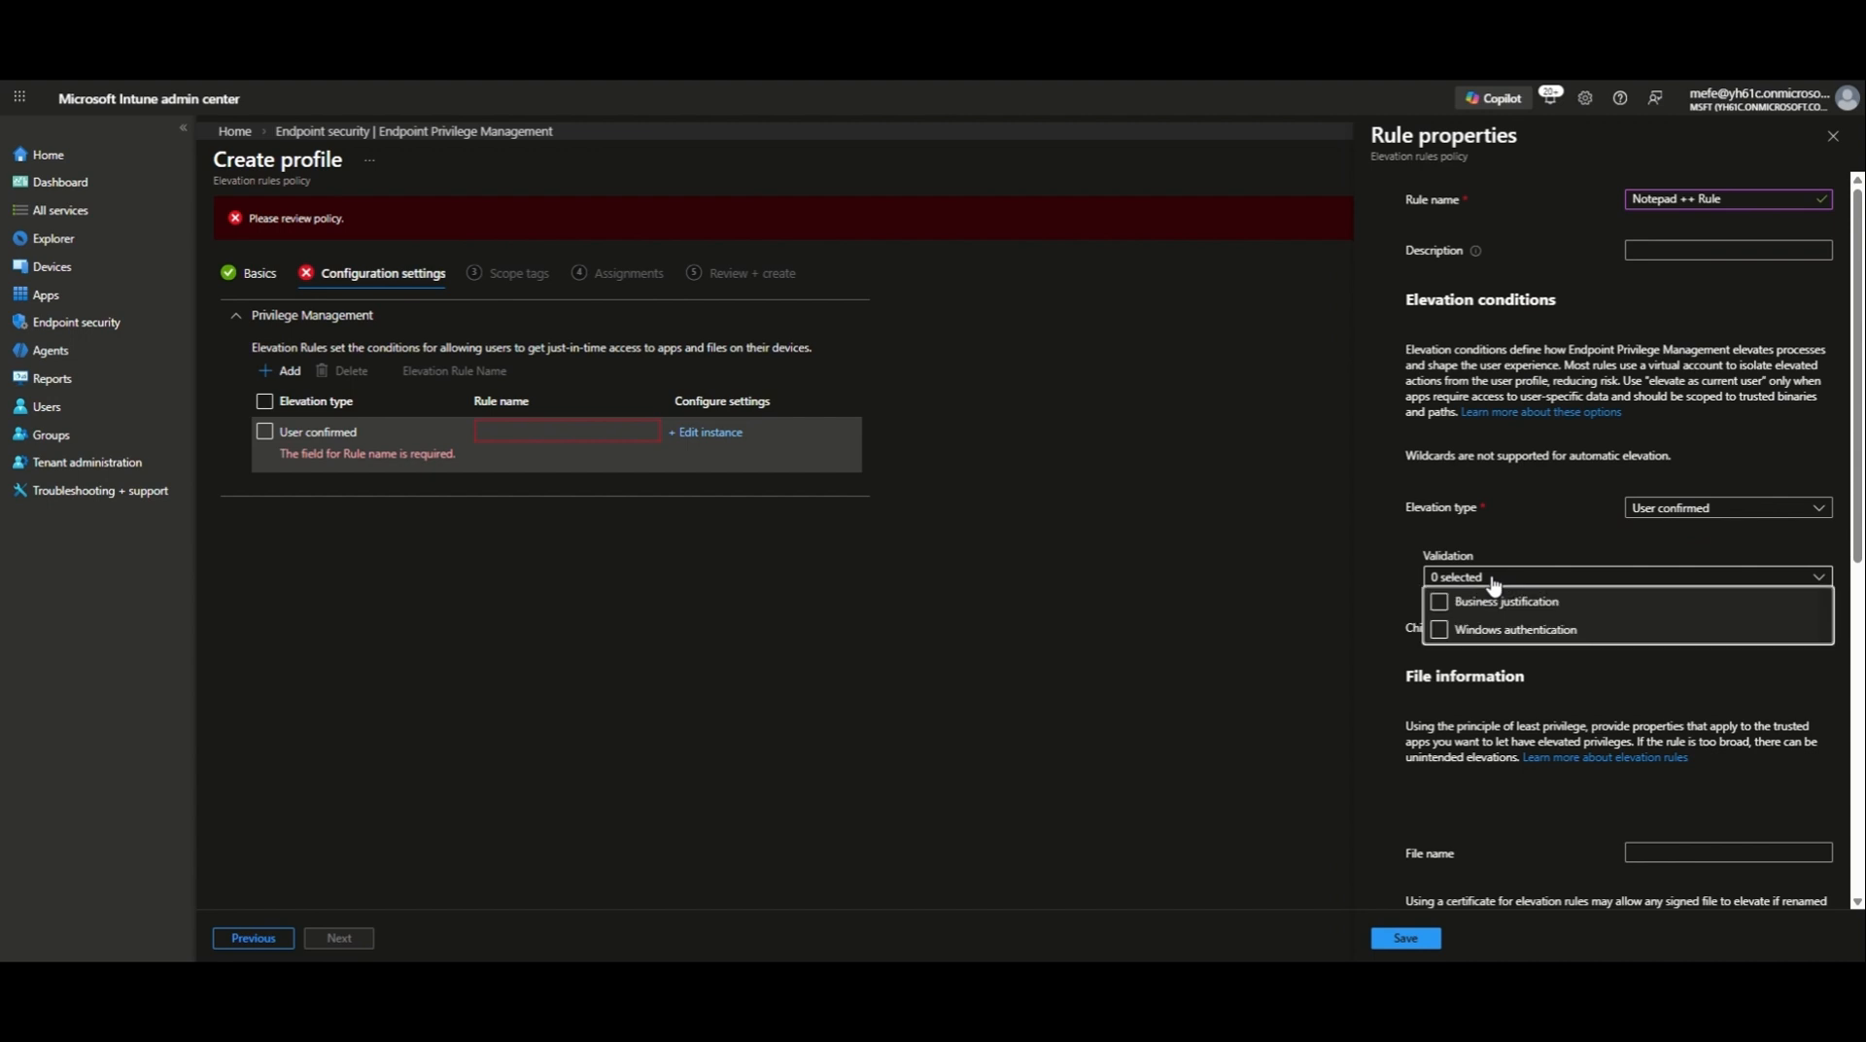
{"action": "left_click", "coordinate": [1440, 604]}
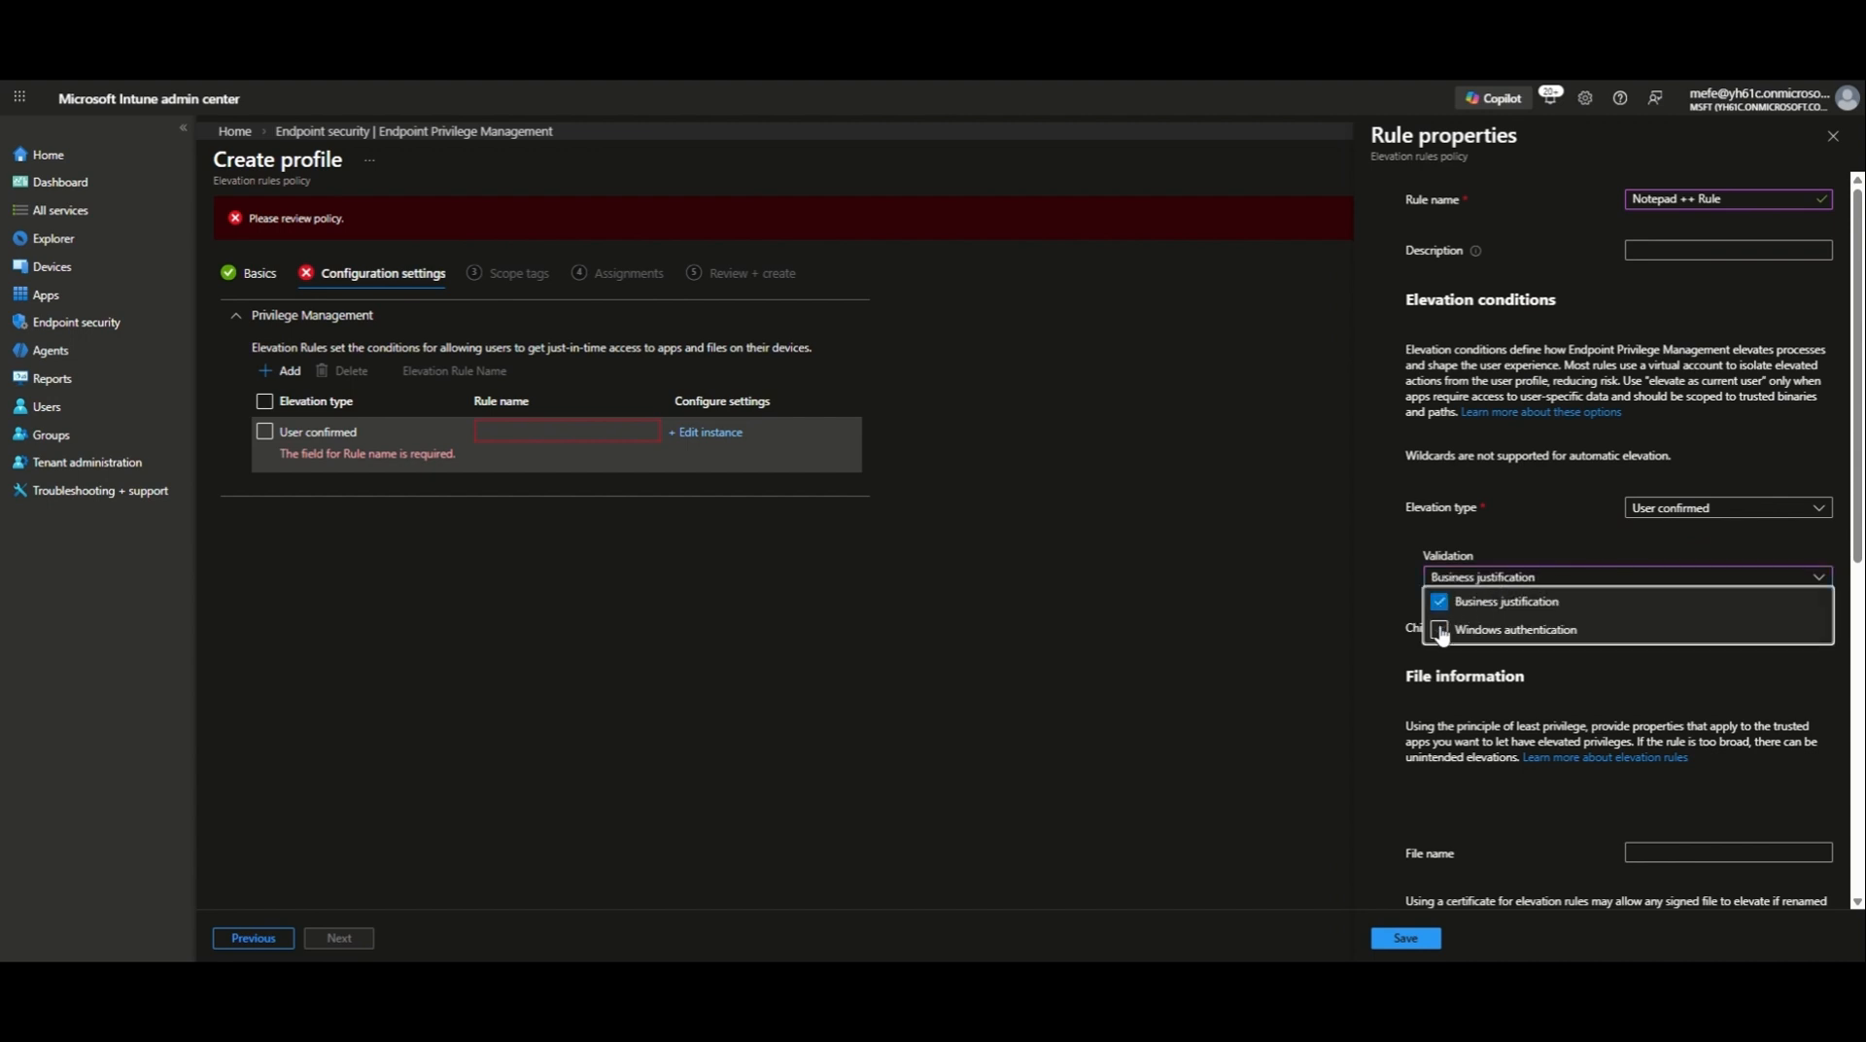
{"action": "left_click", "coordinate": [1440, 630]}
- Set the file name in the rule's file information to npp.8.9.2.Installer.x64.msi
{"action": "scroll", "coordinate": [1545, 515], "scroll_direction": "down", "scroll_amount": 3}
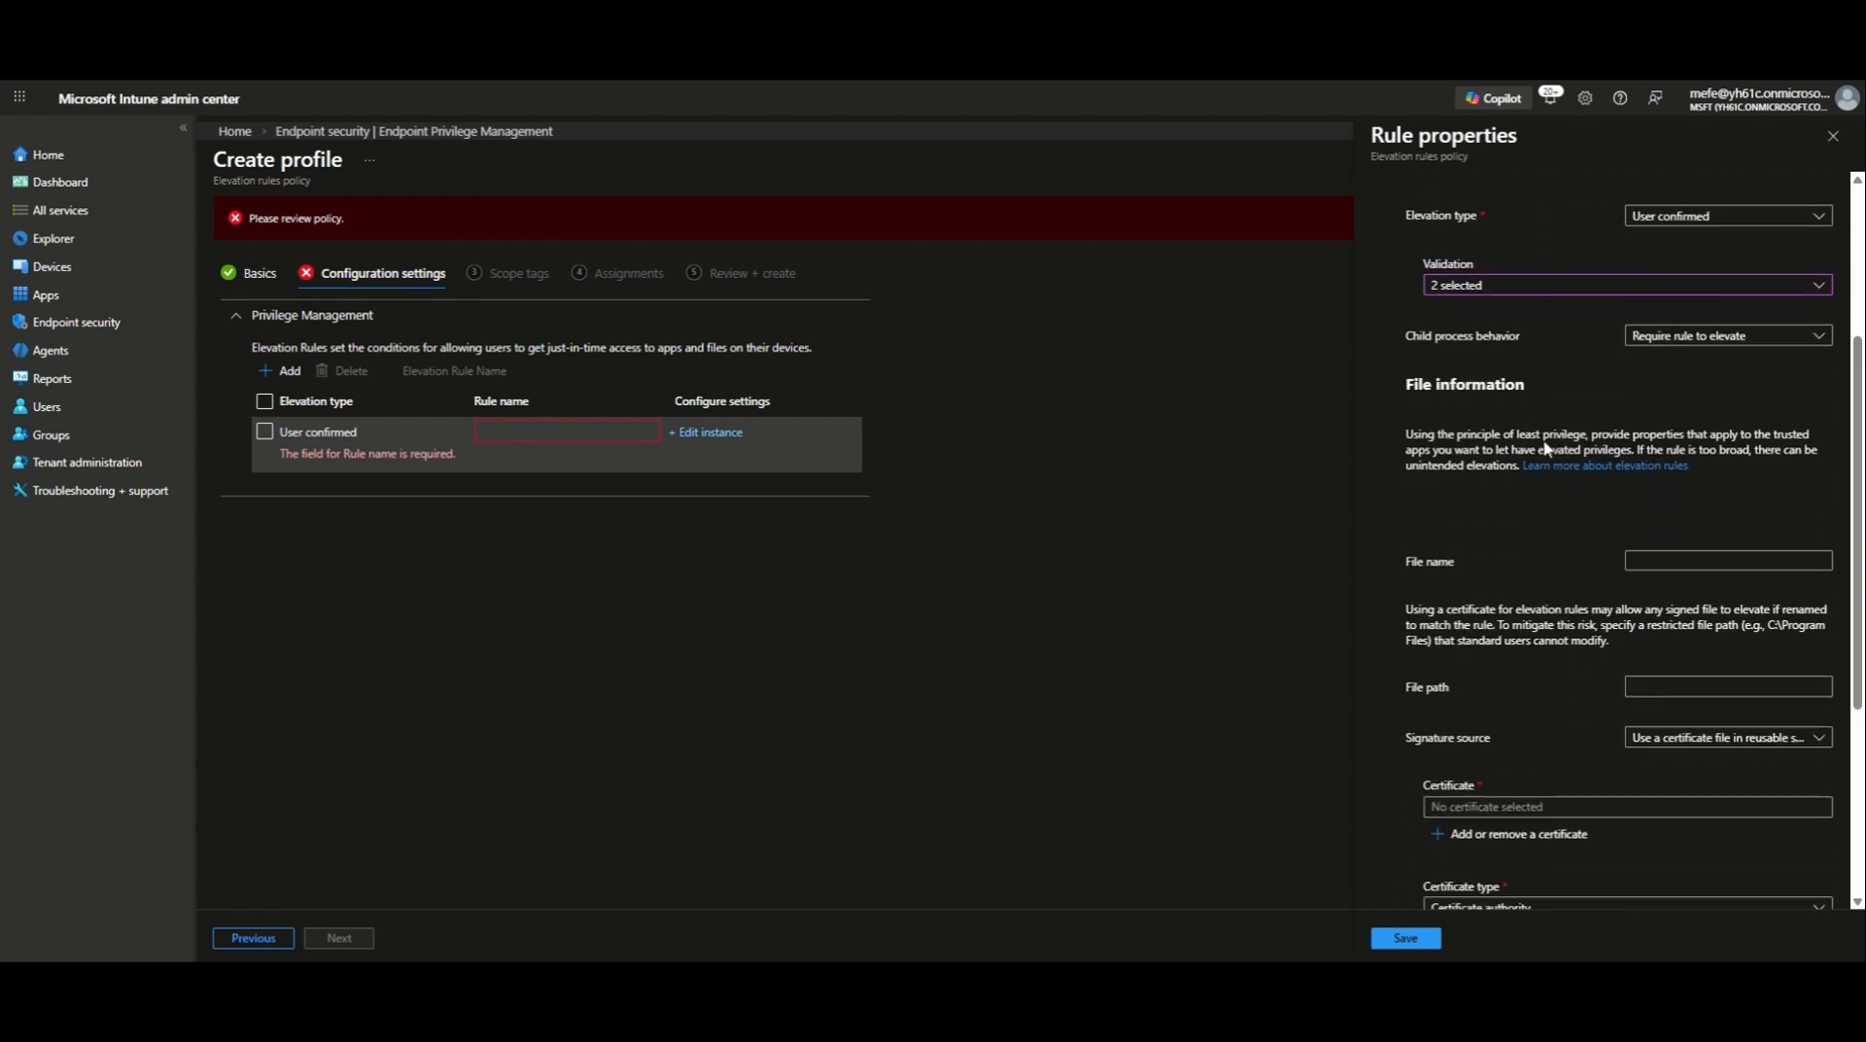
{"action": "scroll", "coordinate": [1555, 389], "scroll_direction": "down", "scroll_amount": 2}
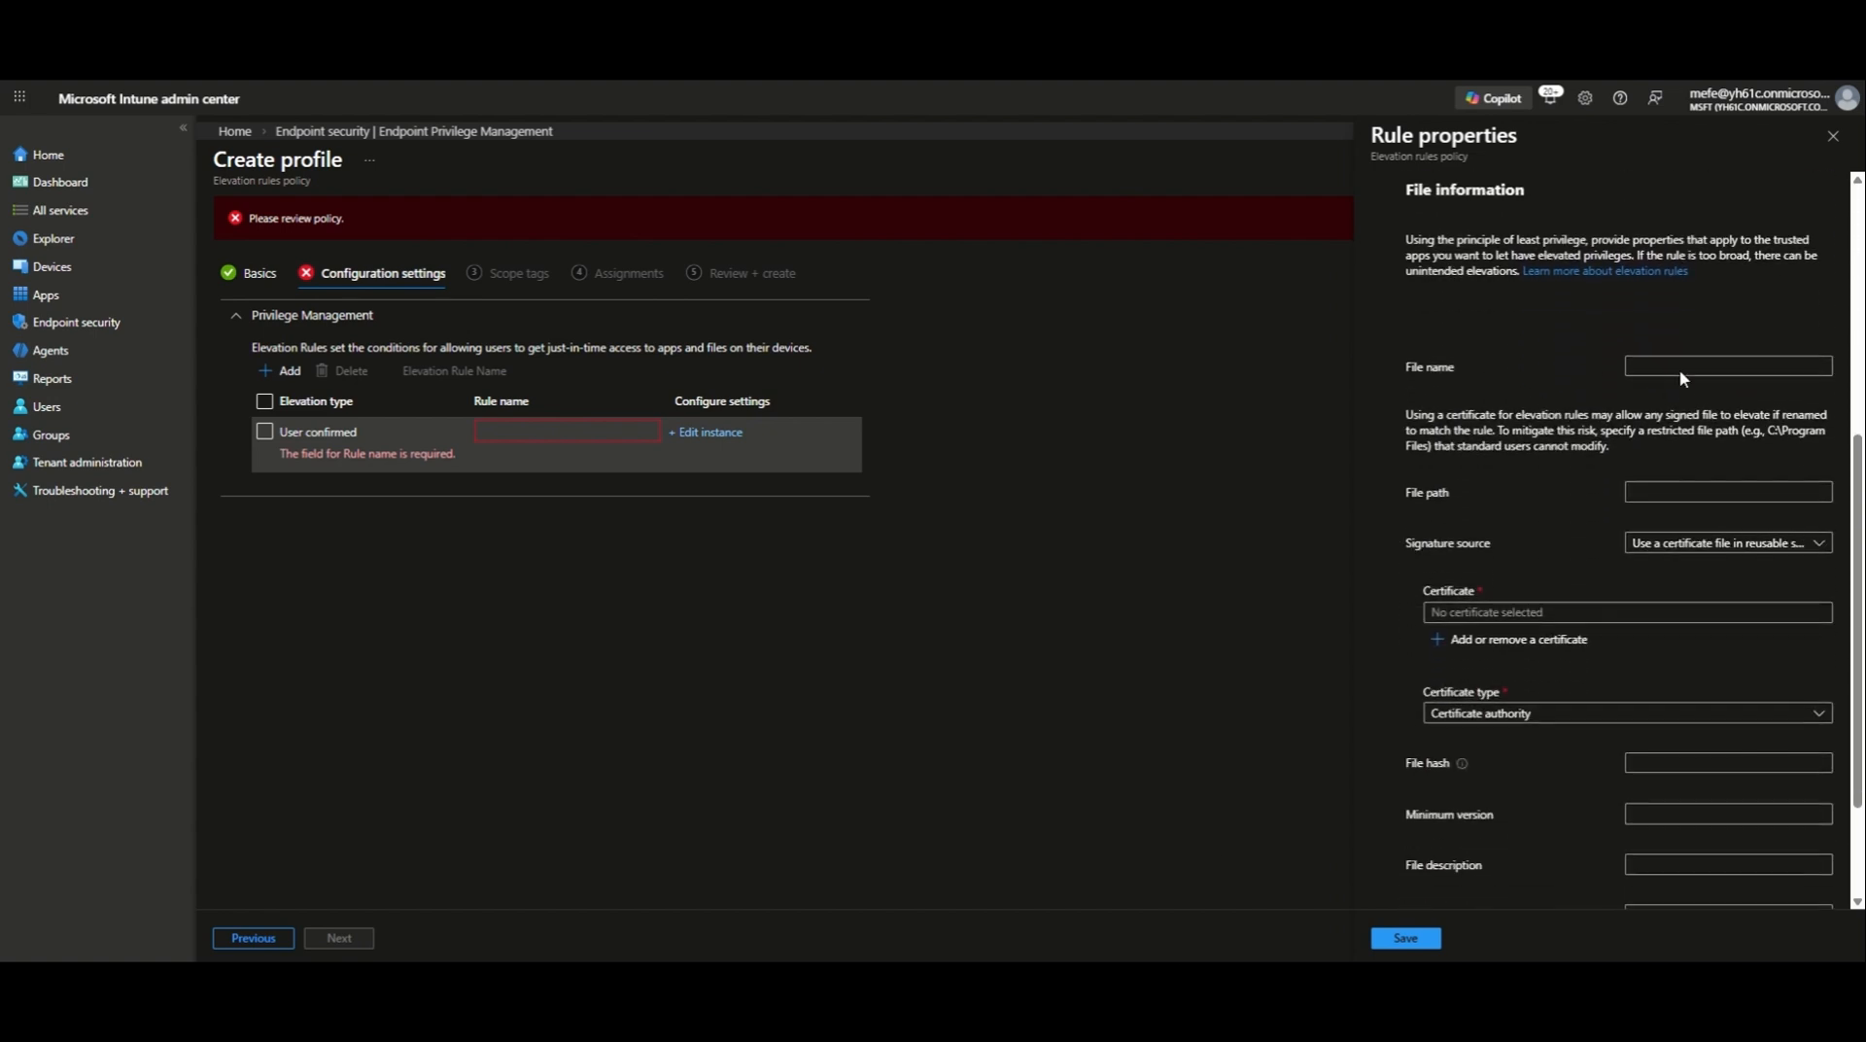
{"action": "left_click", "coordinate": [1668, 365]}
{"action": "type", "text": "npp.8.9.2.Installer.x64.msi"}
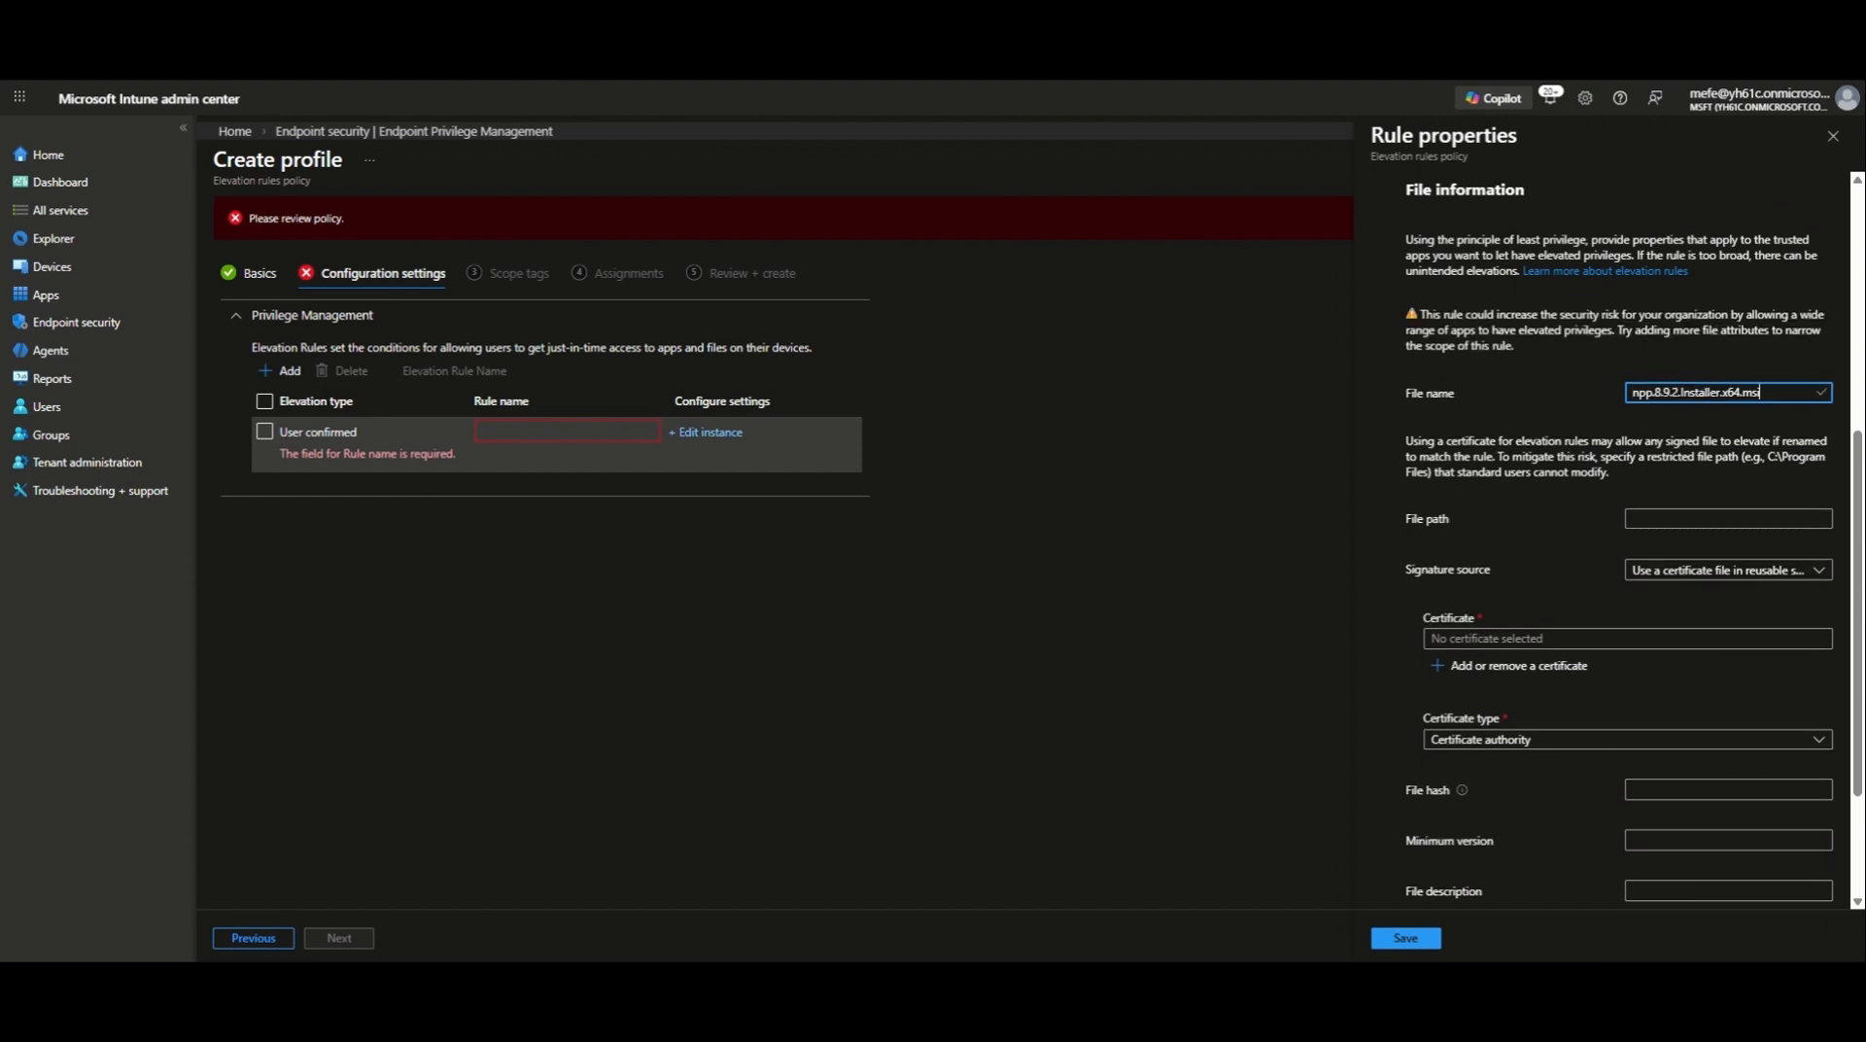
- Use a certificate file in reusable settings as signature source and select the Notepad++ Code Signing Certificate
{"action": "scroll", "coordinate": [1548, 511], "scroll_direction": "down", "scroll_amount": 1}
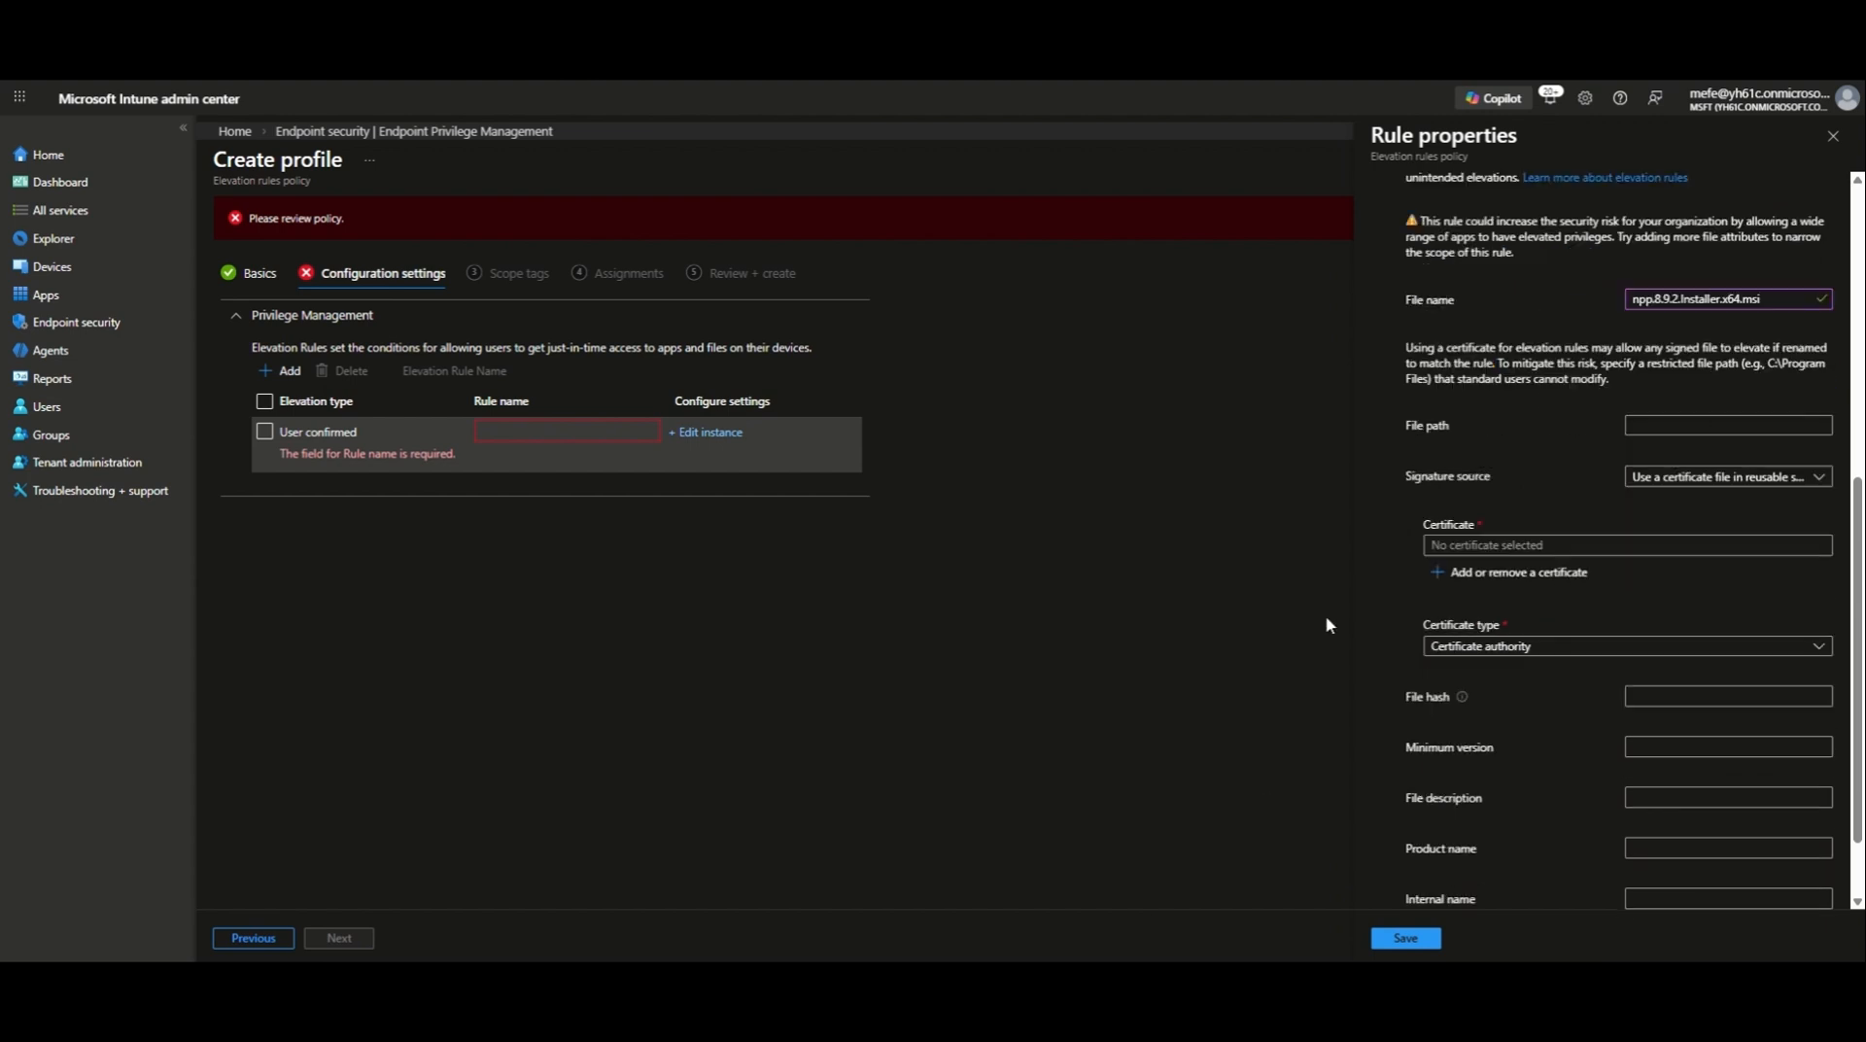
{"action": "left_click", "coordinate": [1676, 484]}
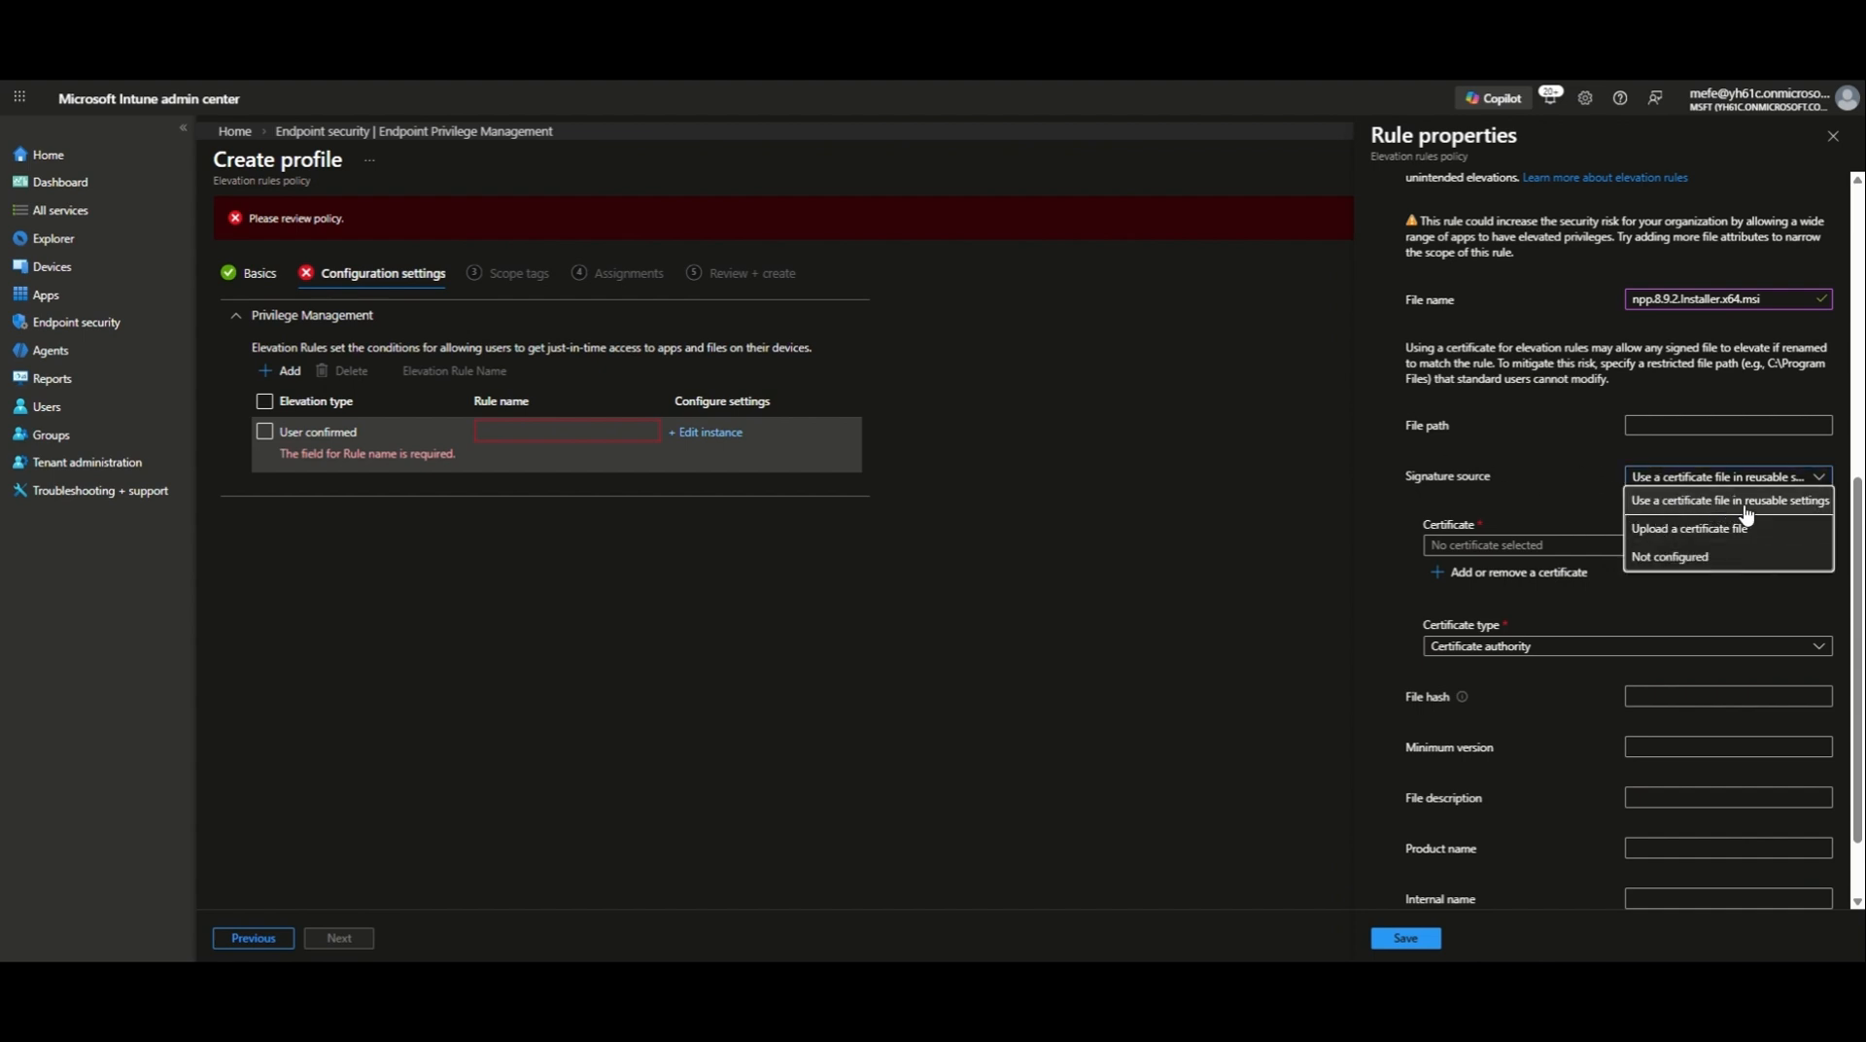
{"action": "left_click", "coordinate": [1806, 505]}
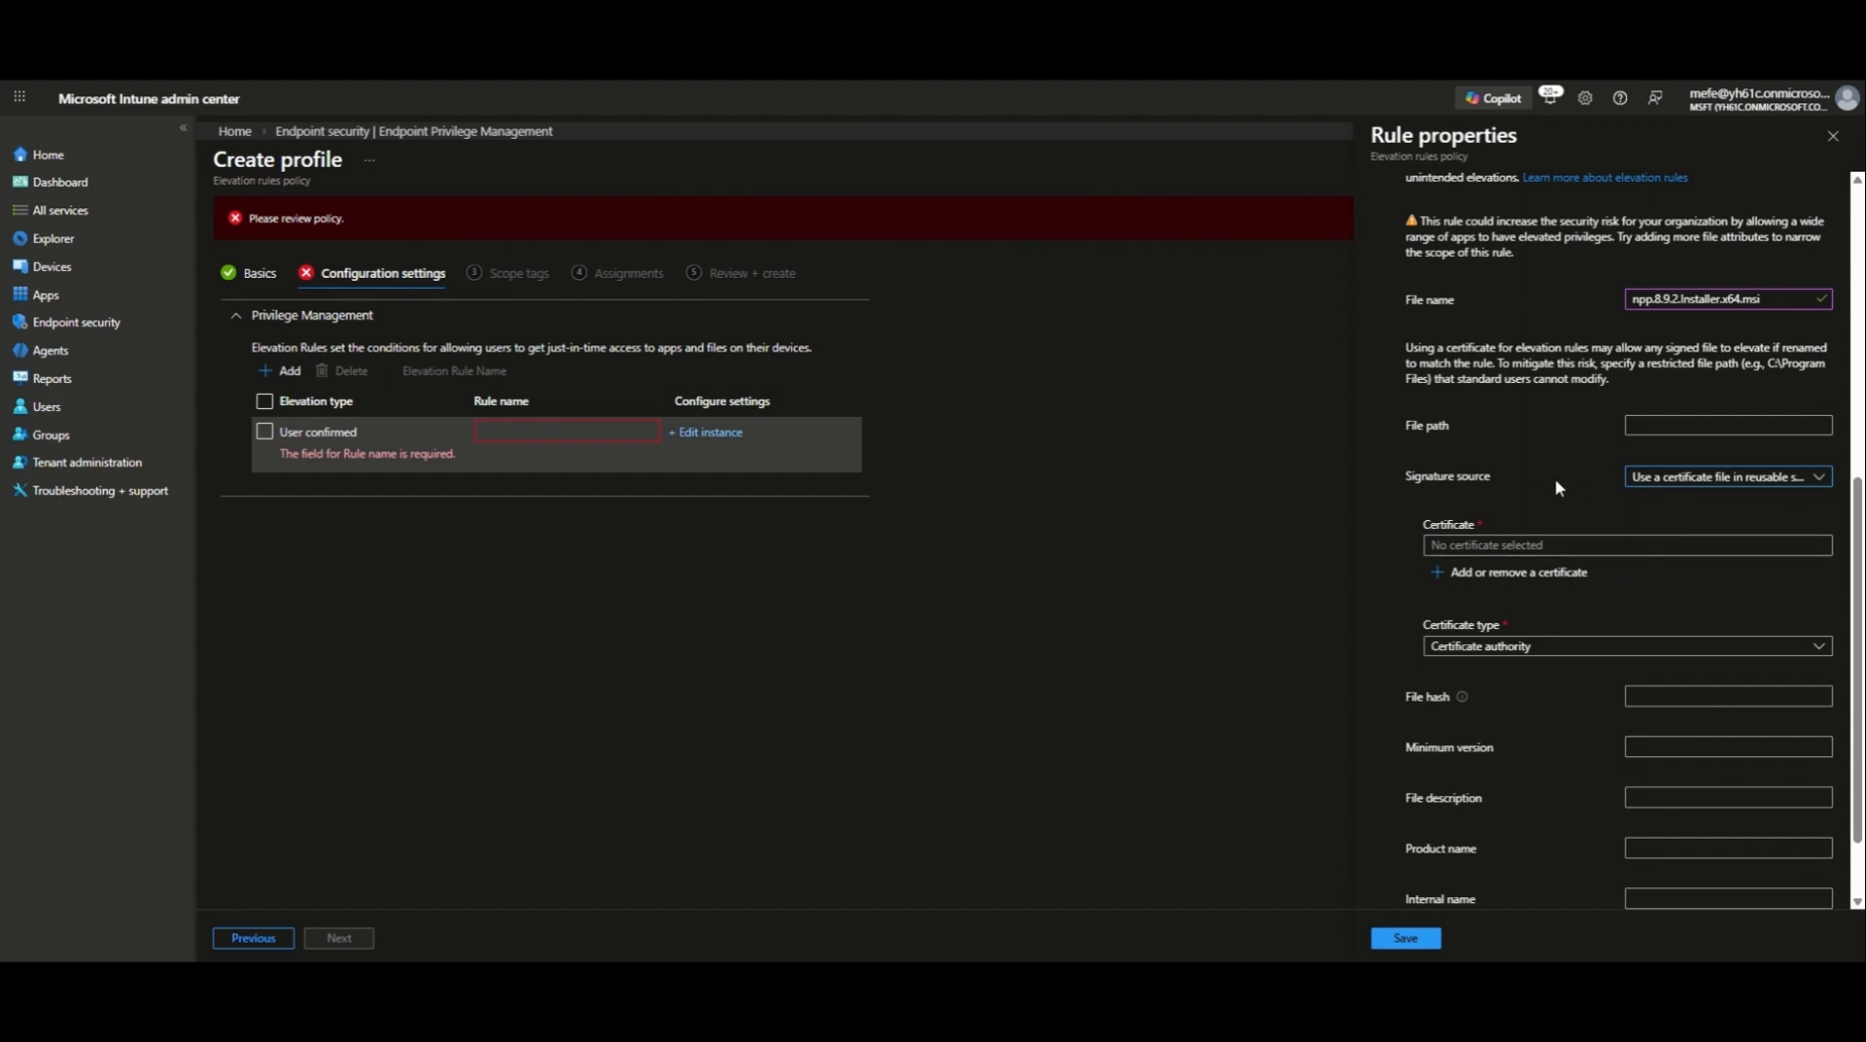
{"action": "left_click", "coordinate": [1478, 581]}
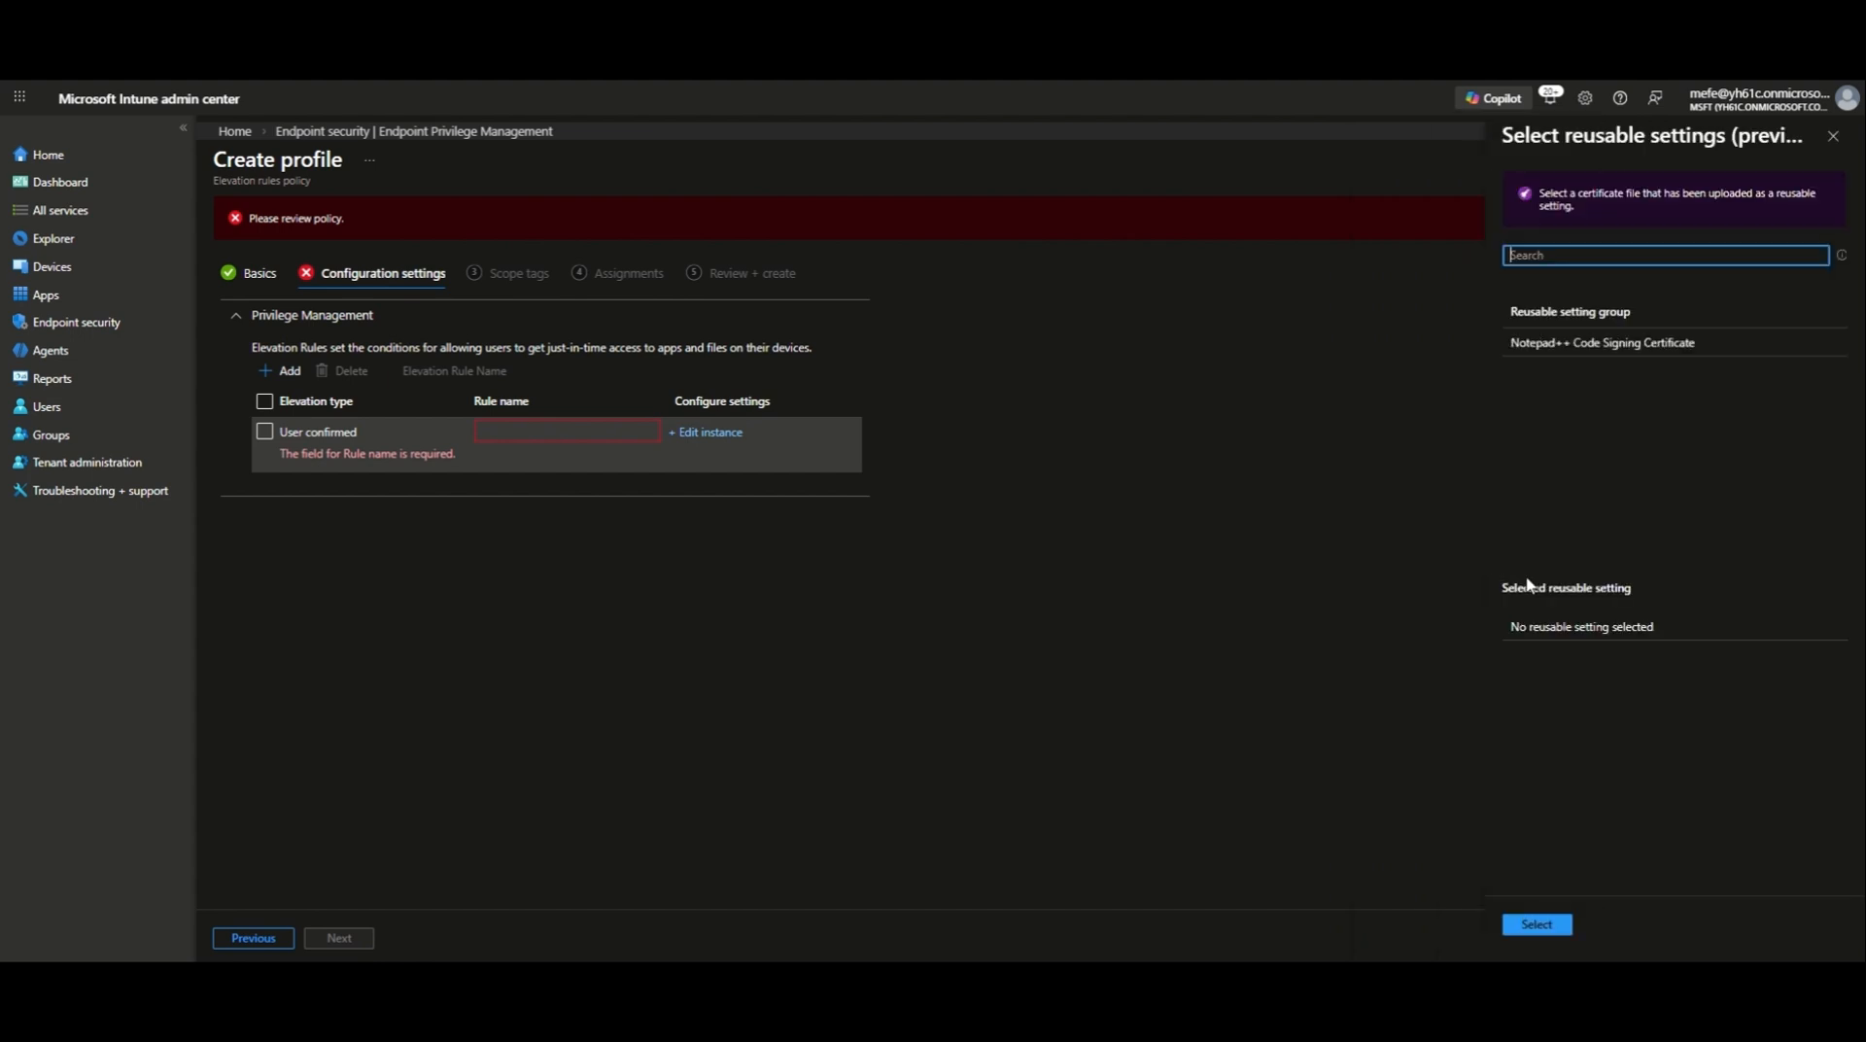
{"action": "left_click", "coordinate": [1603, 342]}
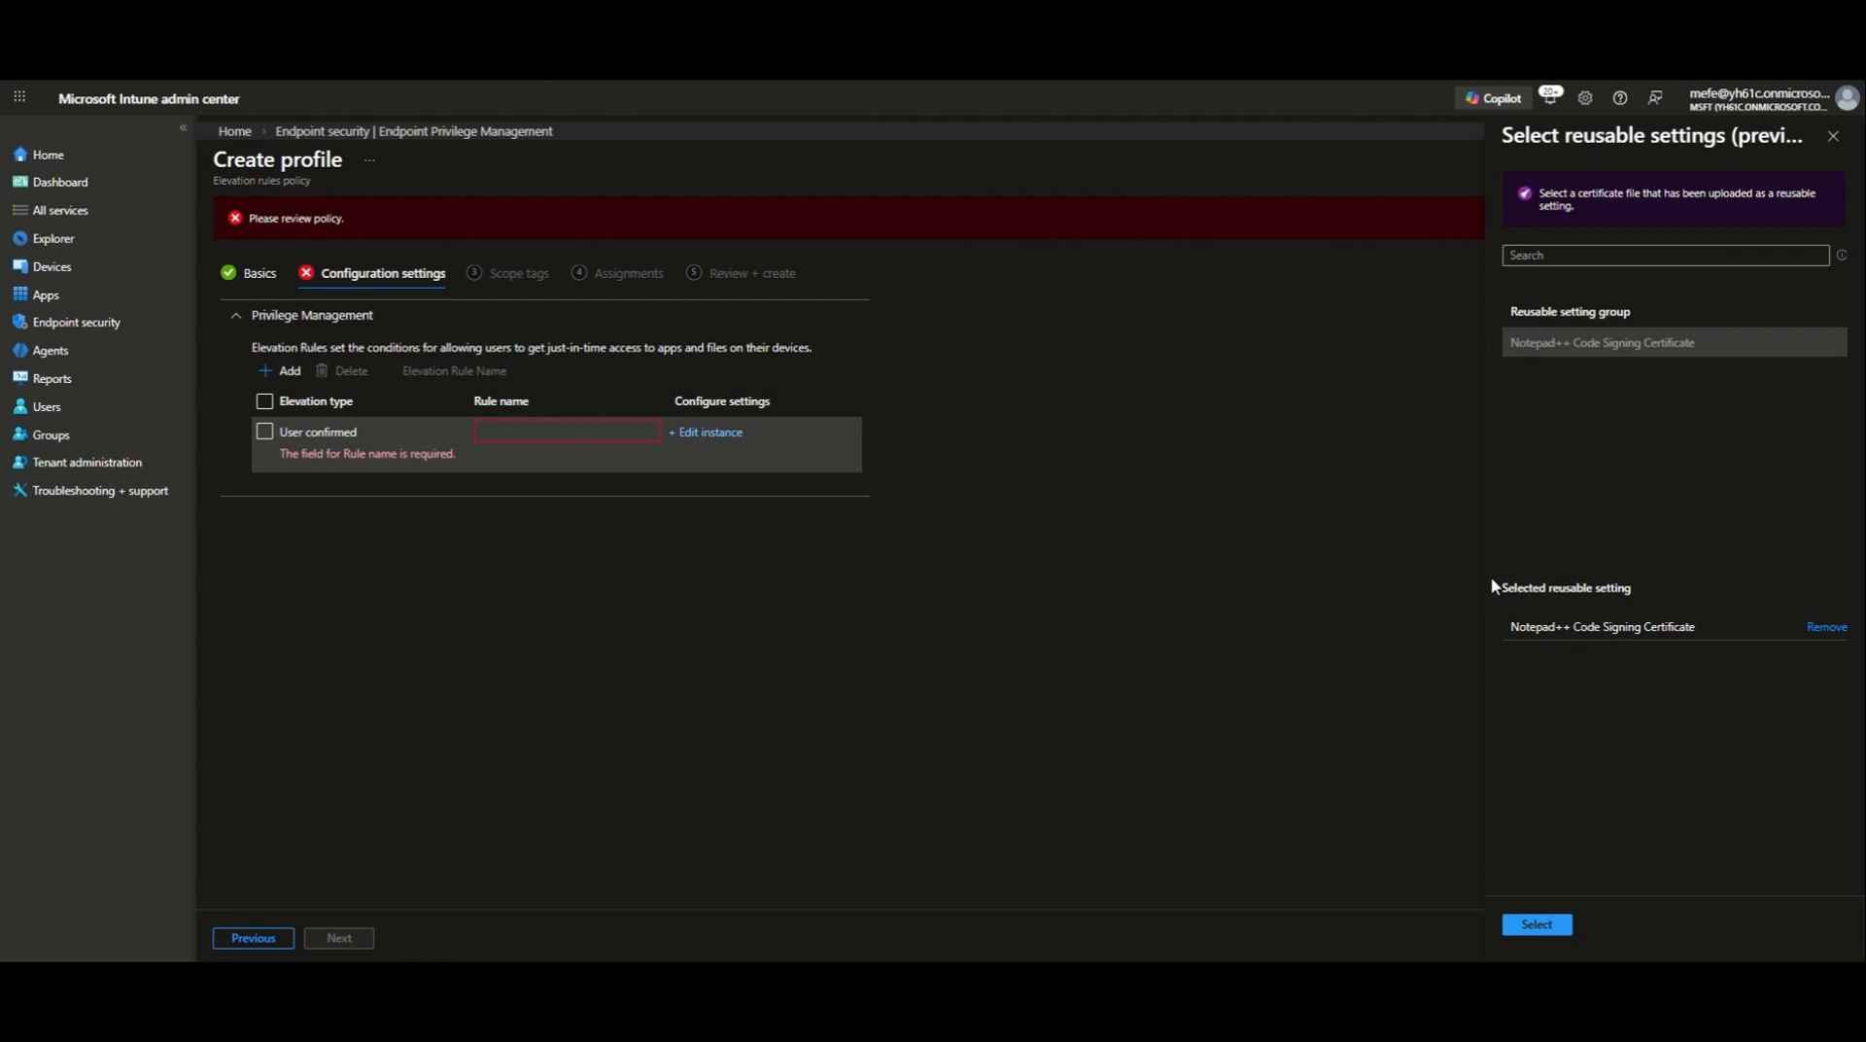
{"action": "left_click", "coordinate": [1535, 925]}
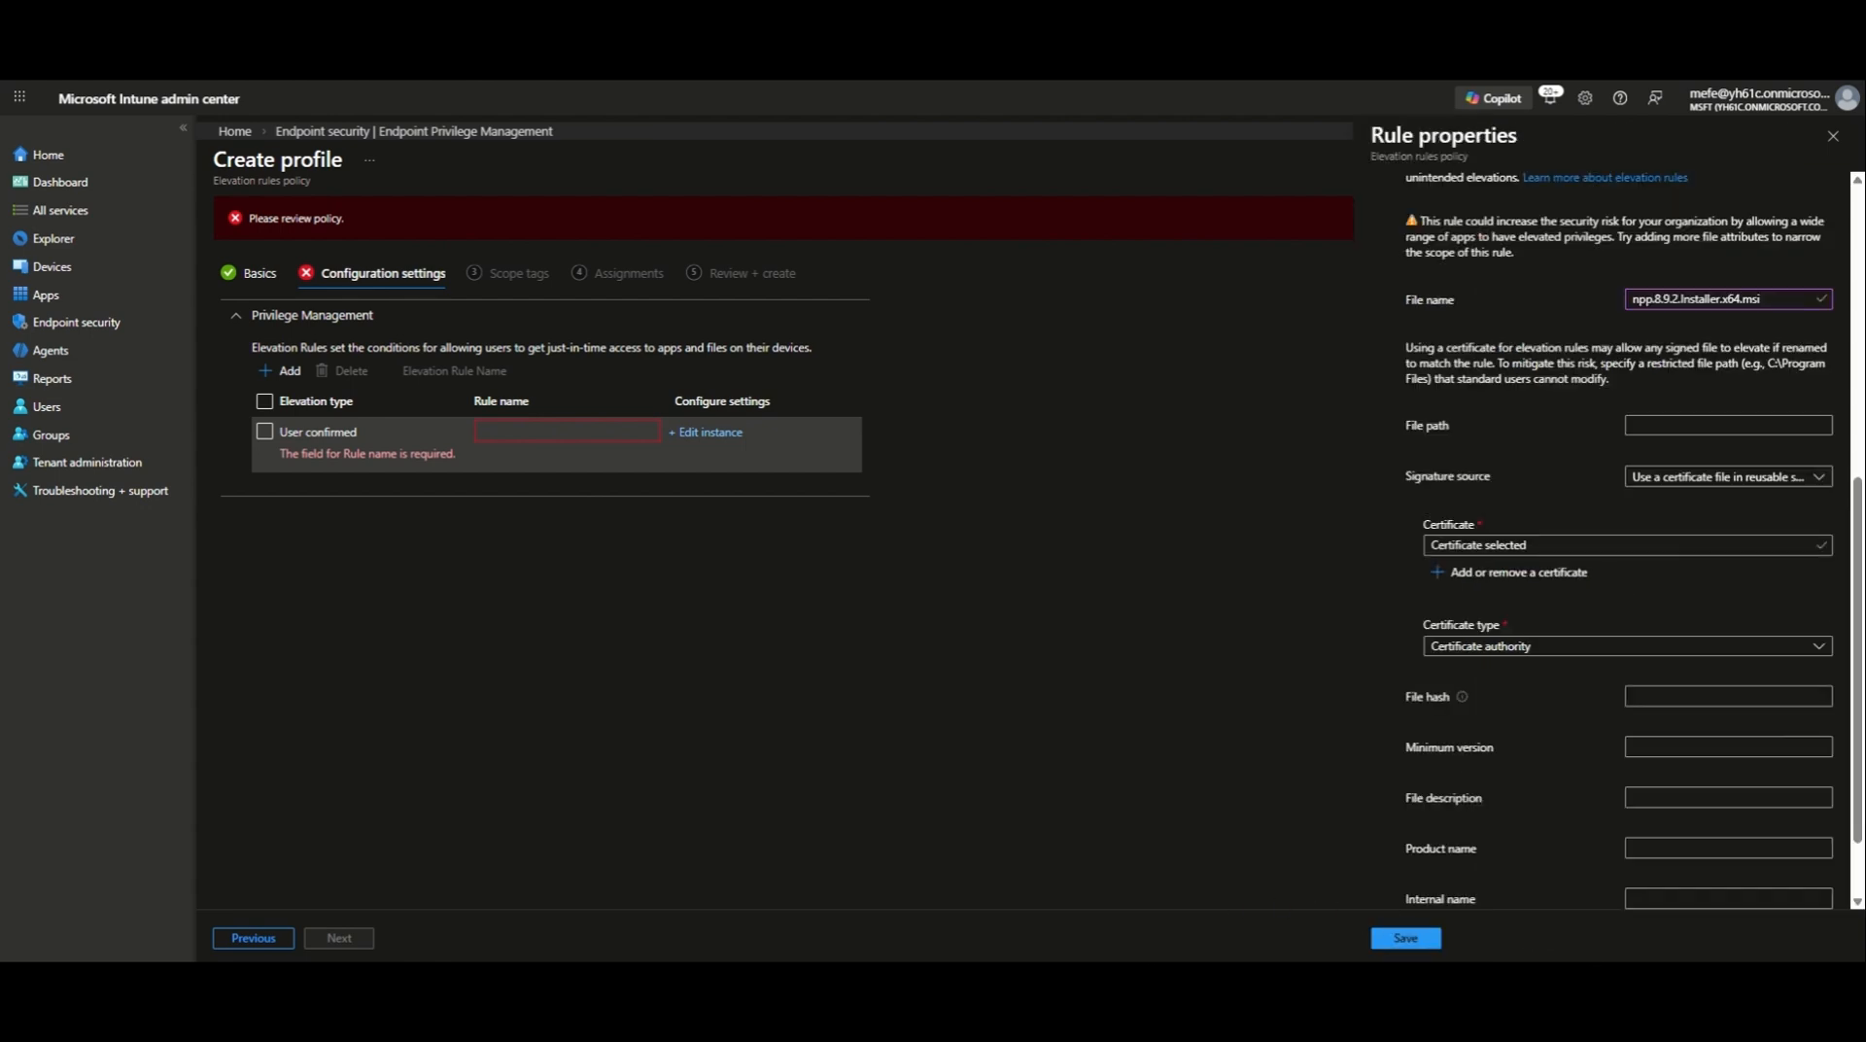
- Set the rule's certificate type to Publisher and save the rule properties
{"action": "scroll", "coordinate": [1485, 632], "scroll_direction": "down", "scroll_amount": 1}
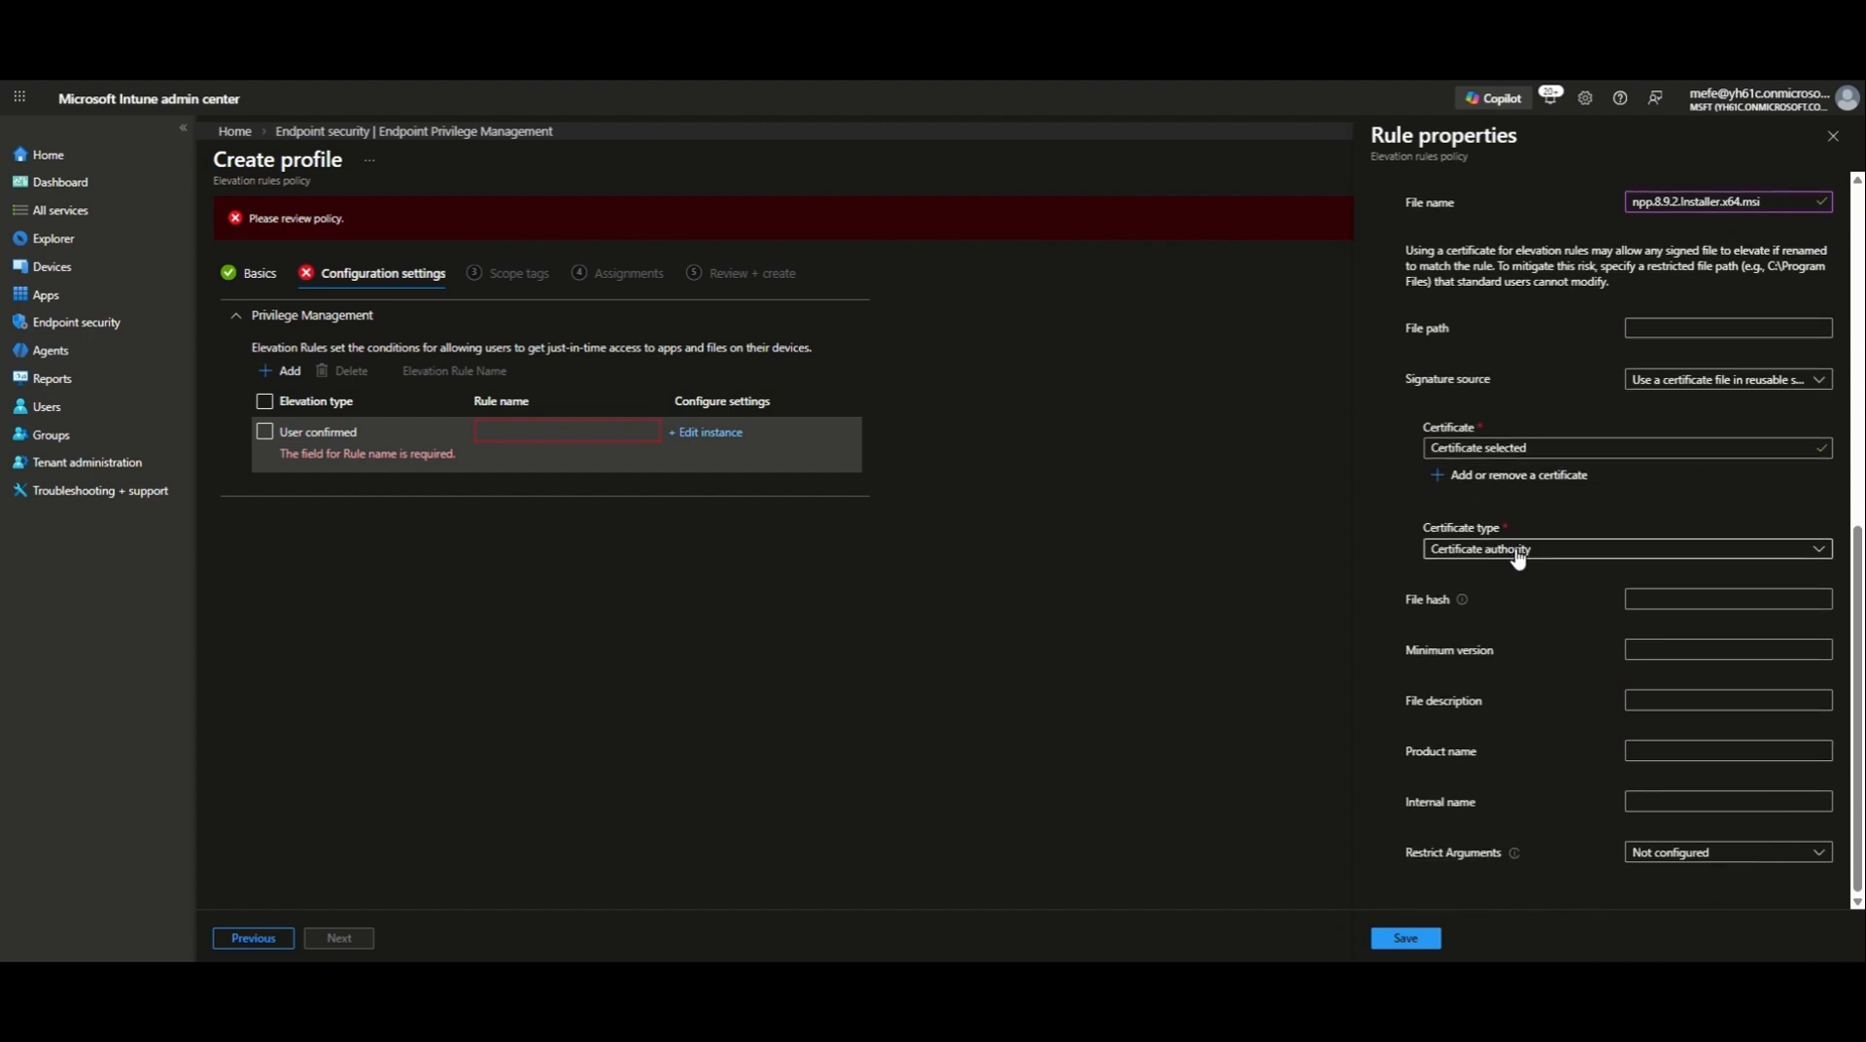
{"action": "left_click", "coordinate": [1511, 552]}
{"action": "left_click", "coordinate": [1479, 573]}
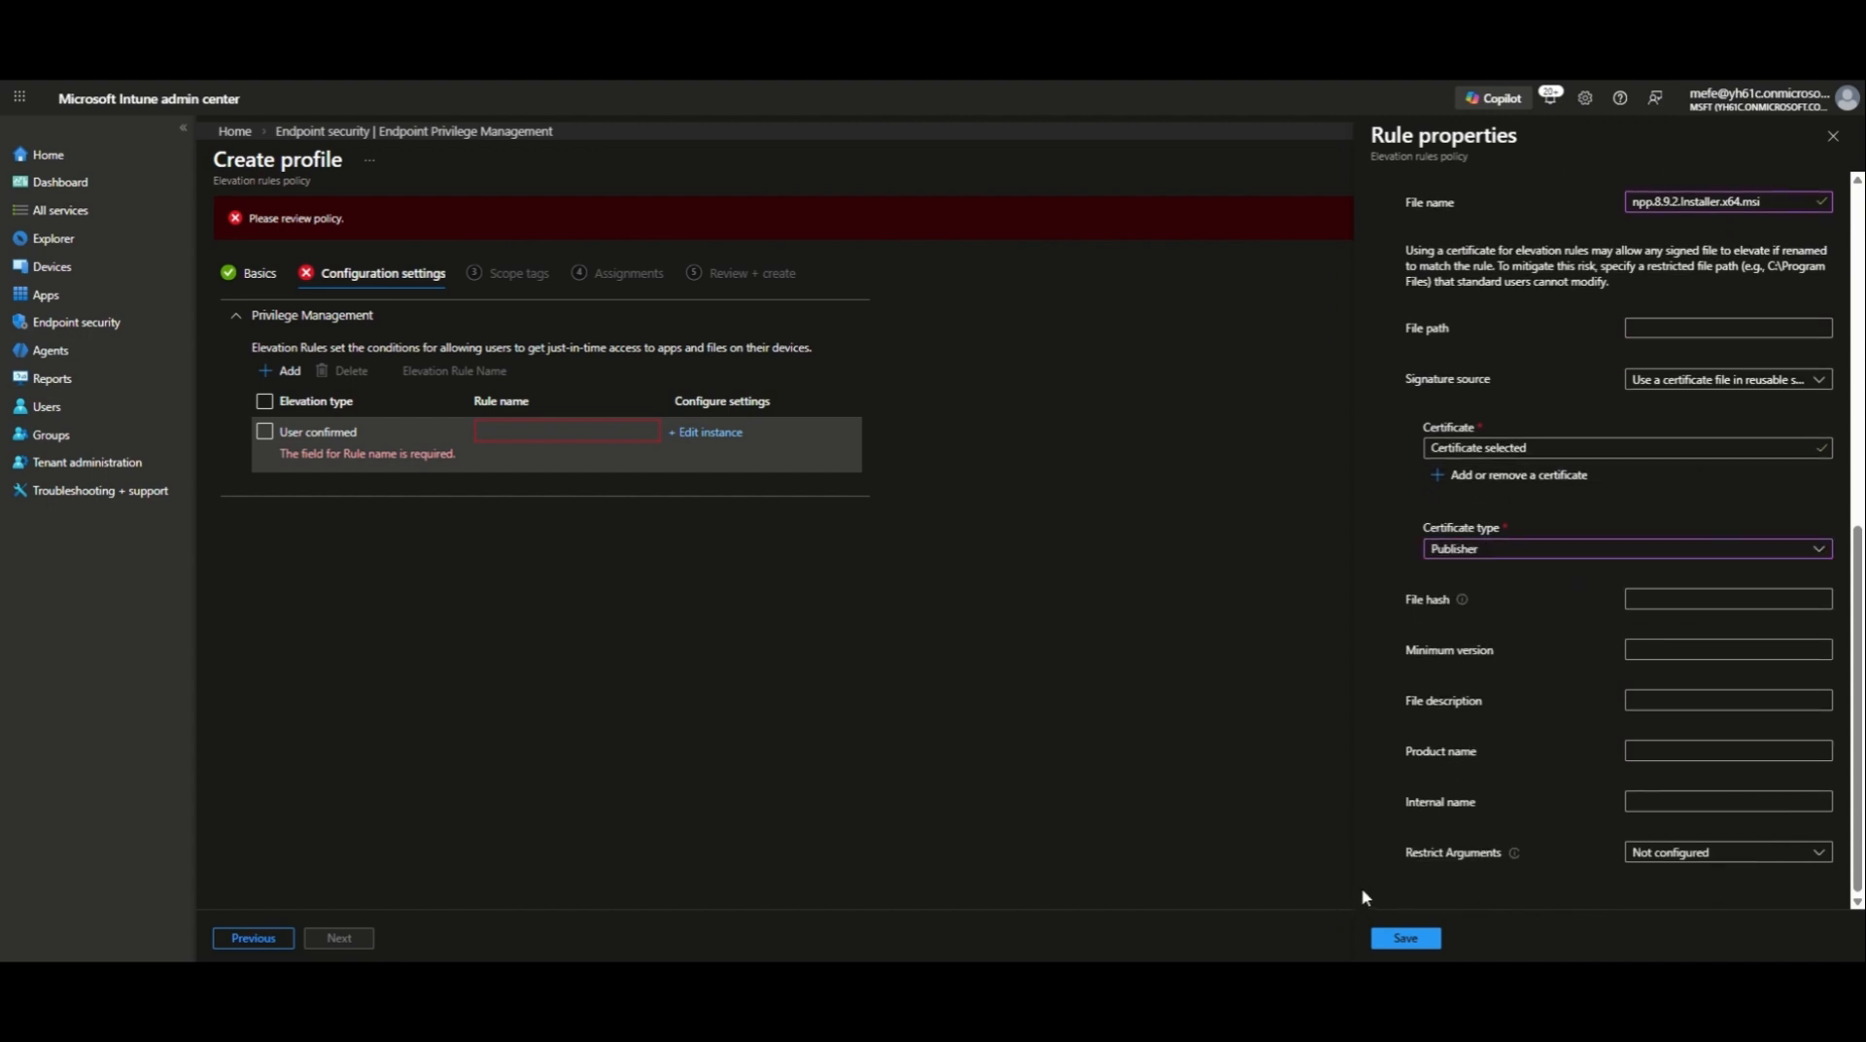
{"action": "left_click", "coordinate": [1405, 938]}
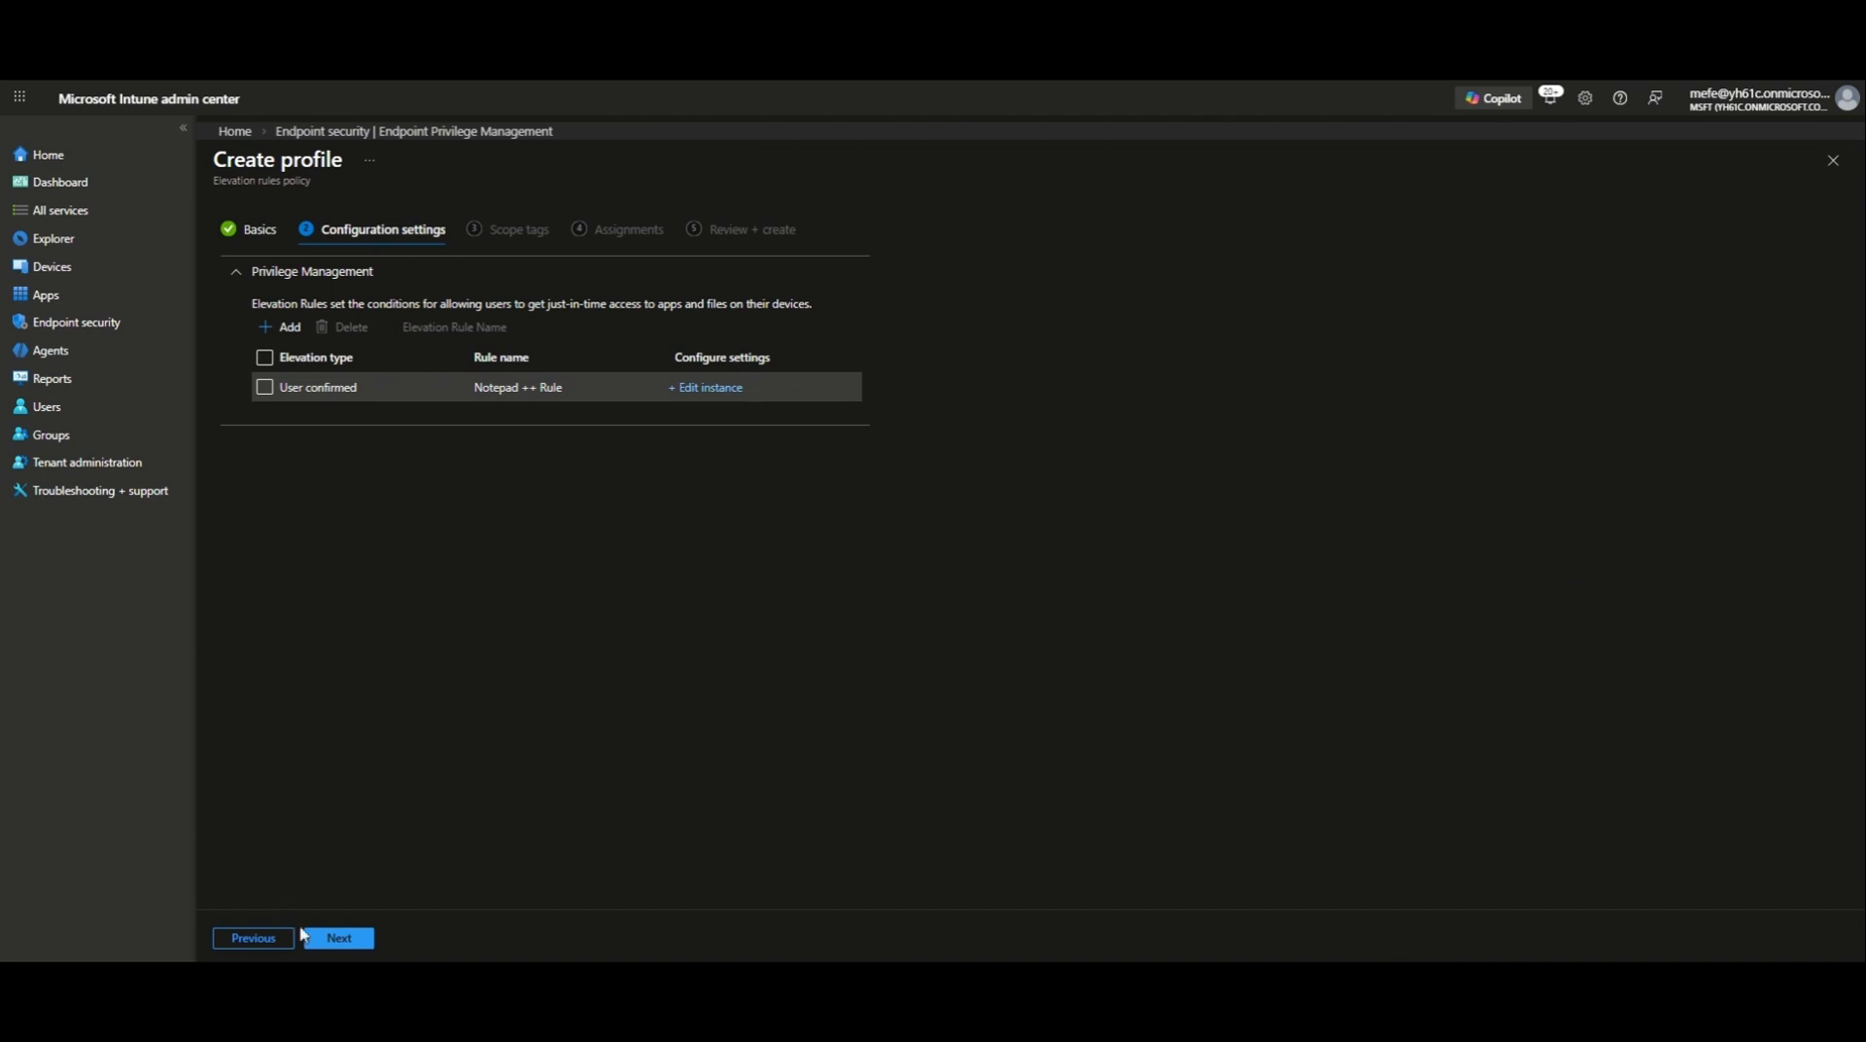
- Keep the default scope tag, assign the policy to all users and all devices, and create it
{"action": "left_click", "coordinate": [358, 940]}
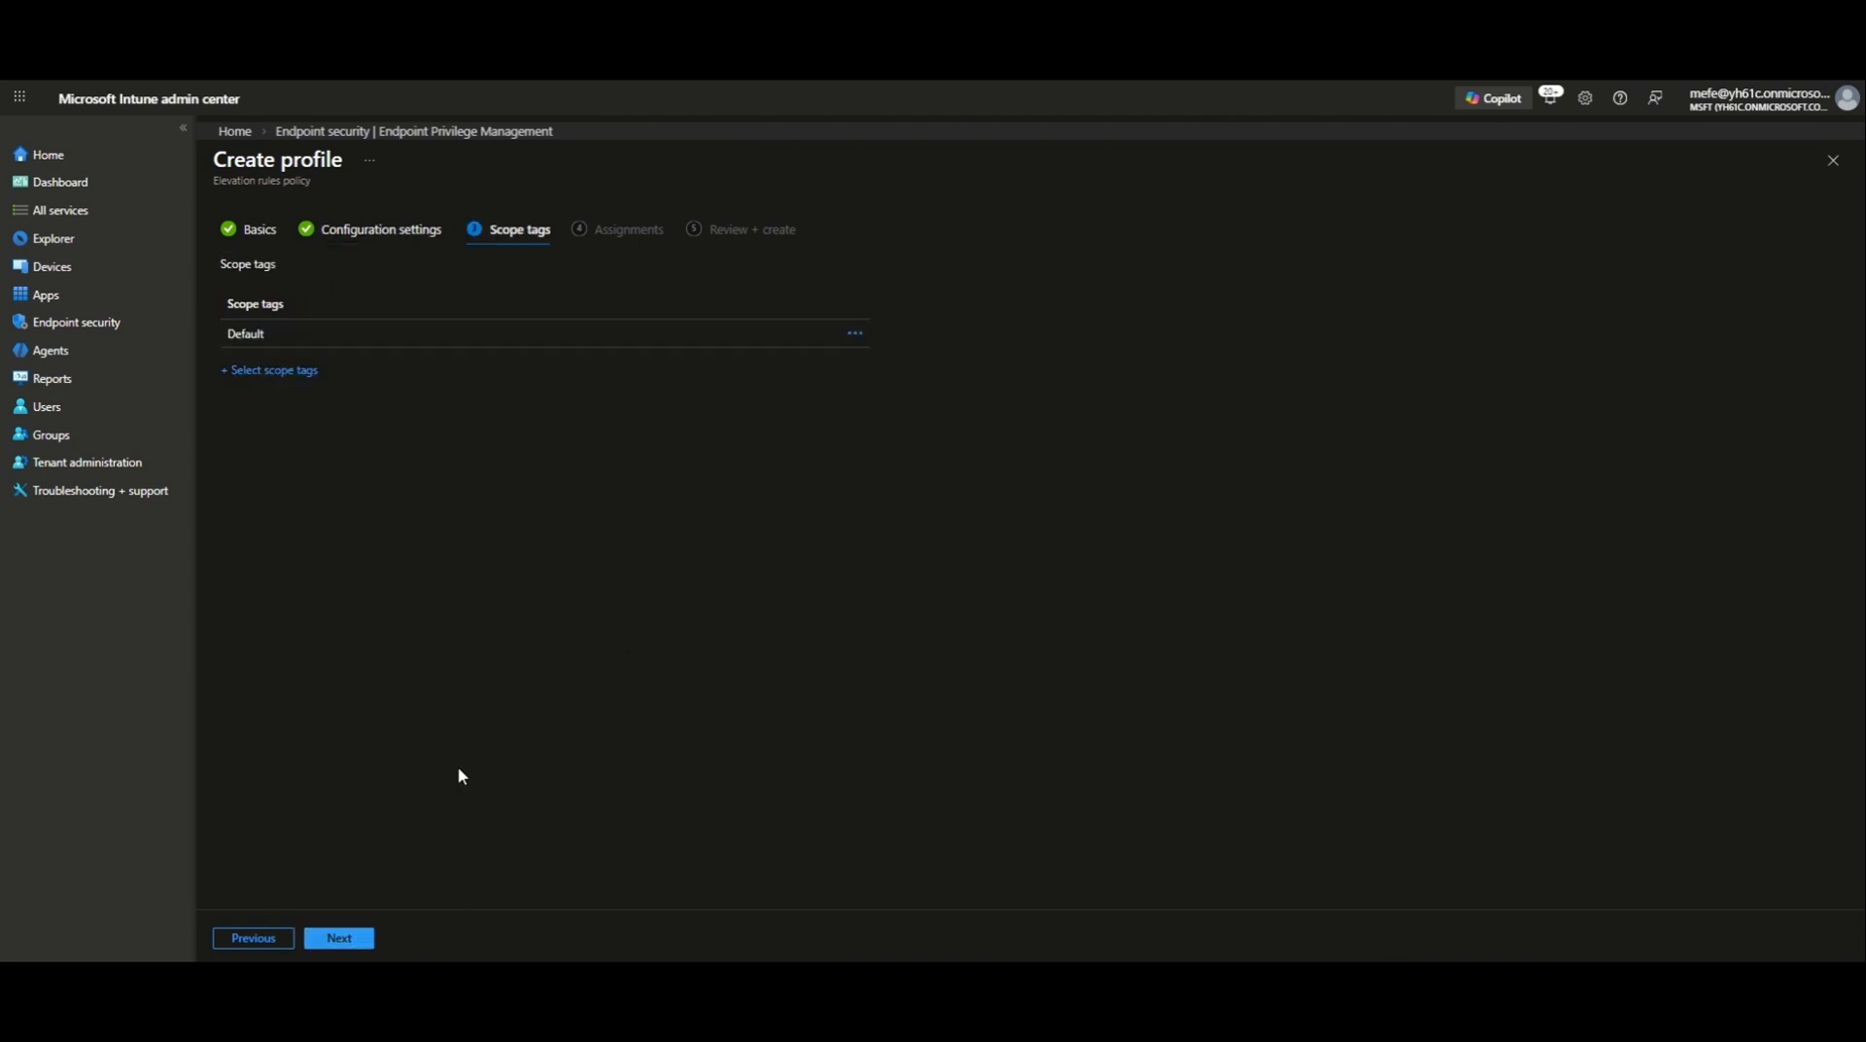
{"action": "left_click", "coordinate": [357, 942]}
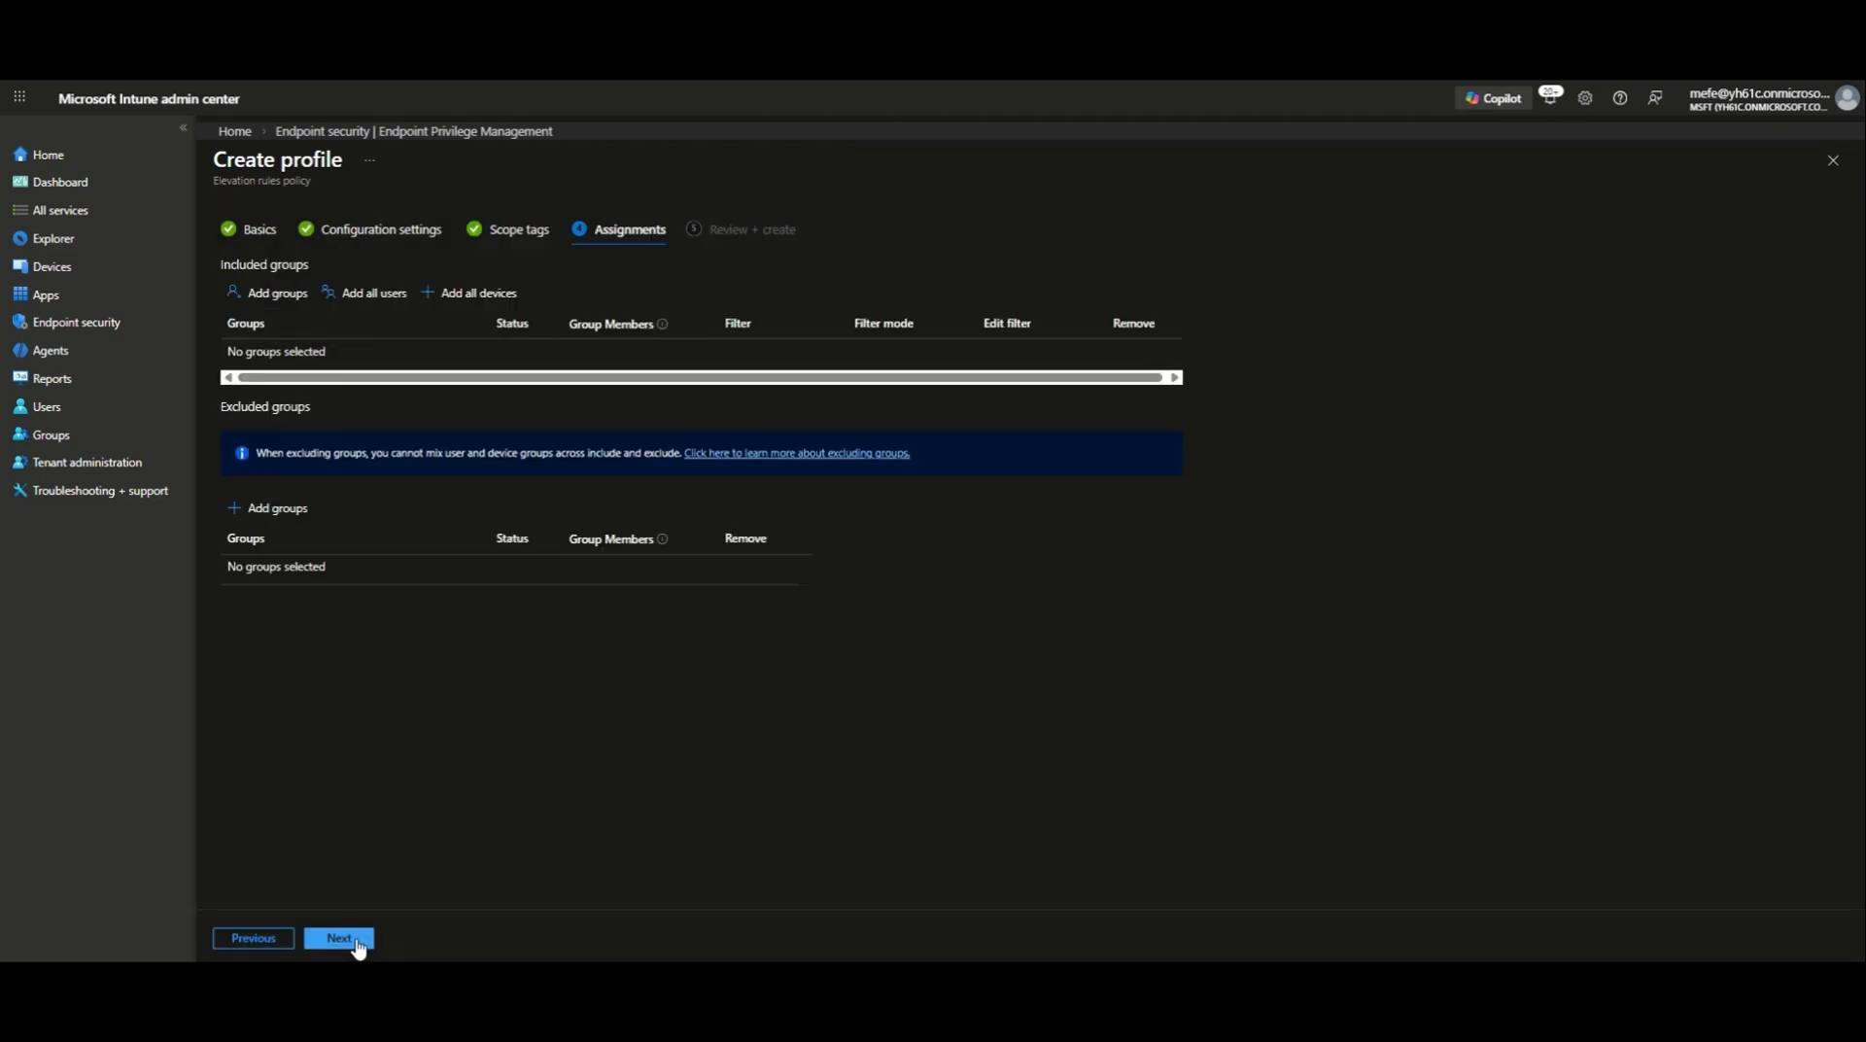
{"action": "left_click", "coordinate": [371, 294]}
{"action": "left_click", "coordinate": [487, 295]}
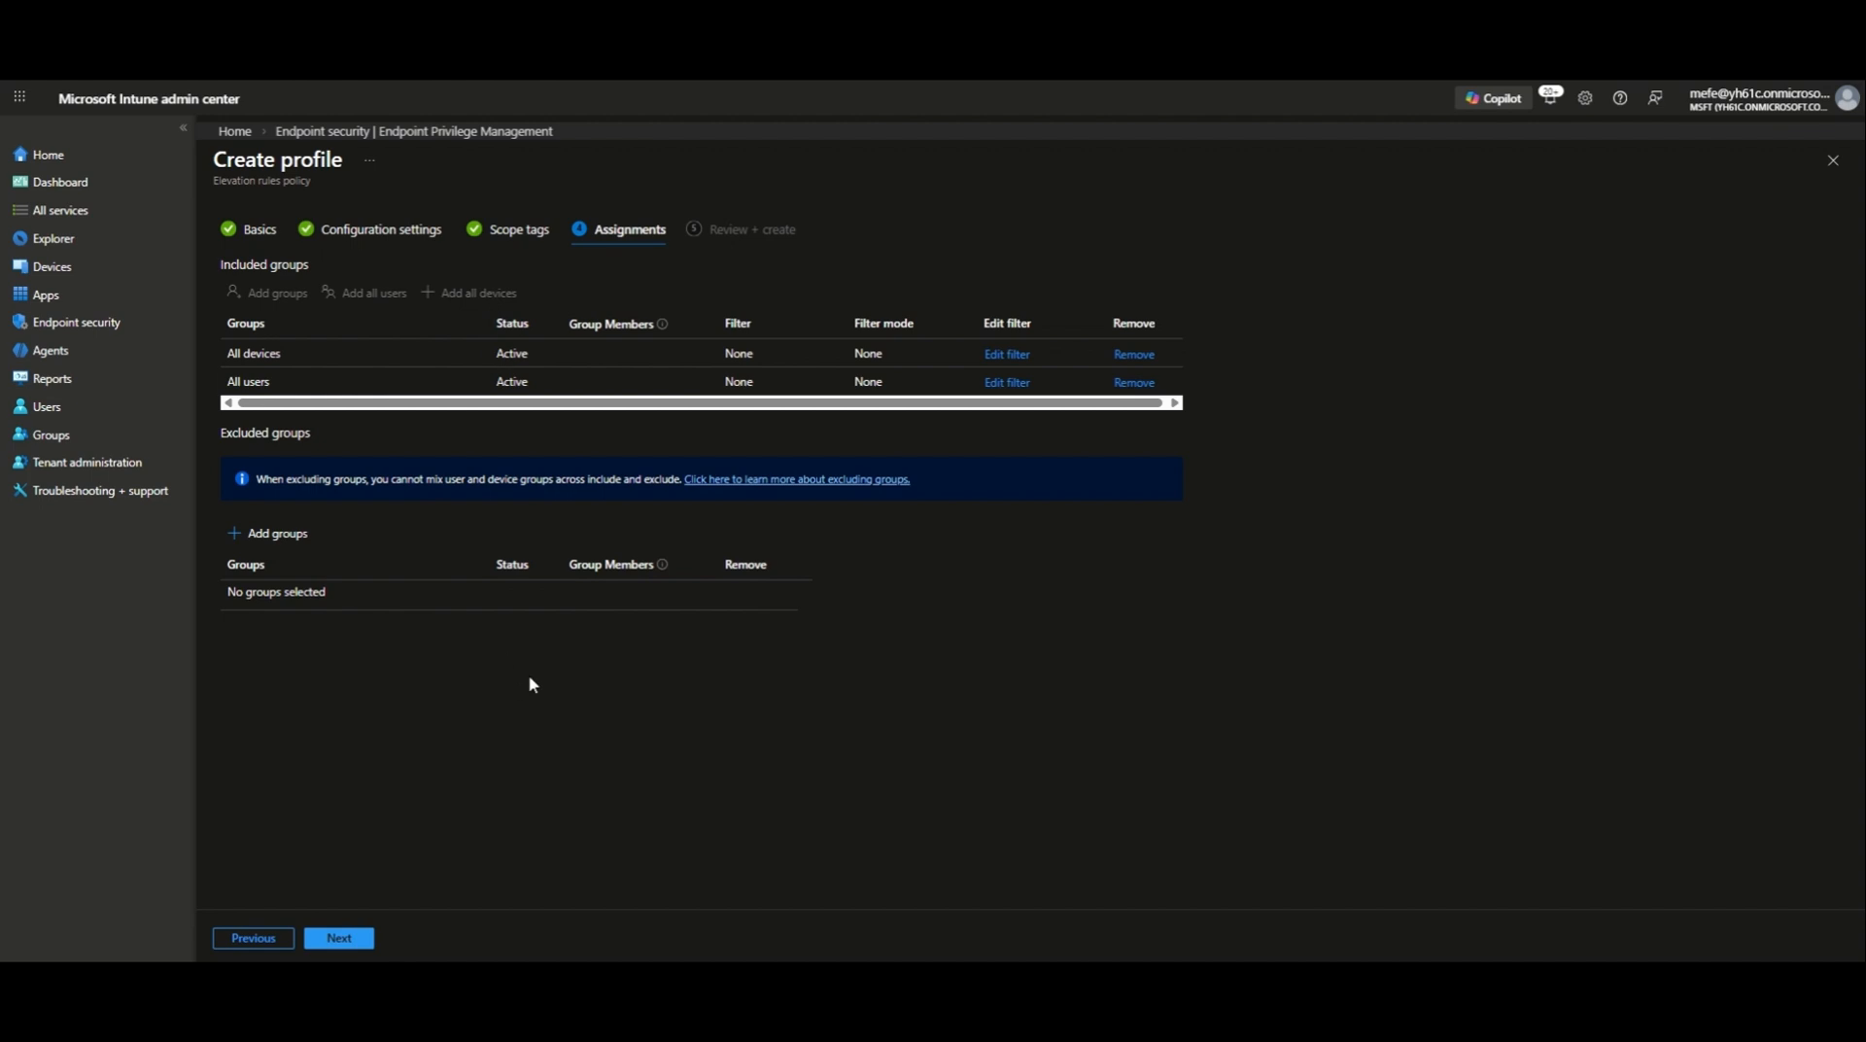
{"action": "left_click", "coordinate": [356, 939]}
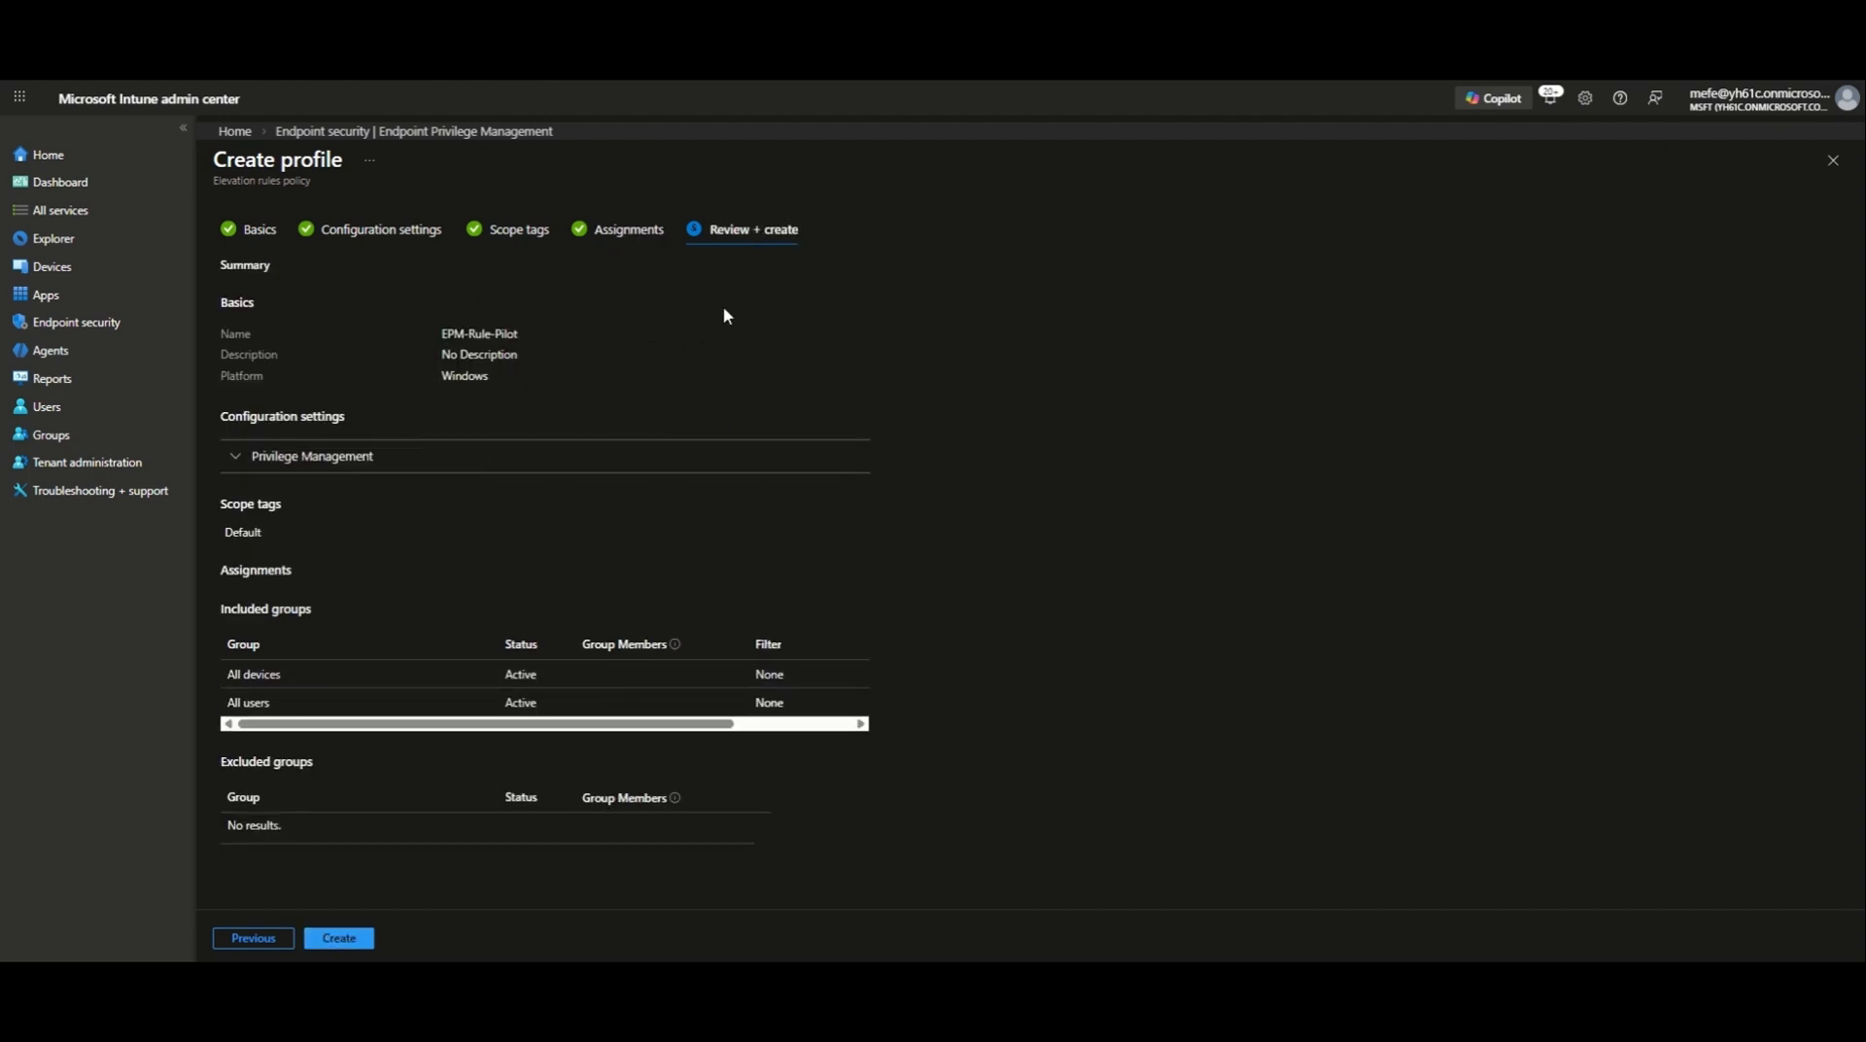
{"action": "left_click", "coordinate": [350, 945]}
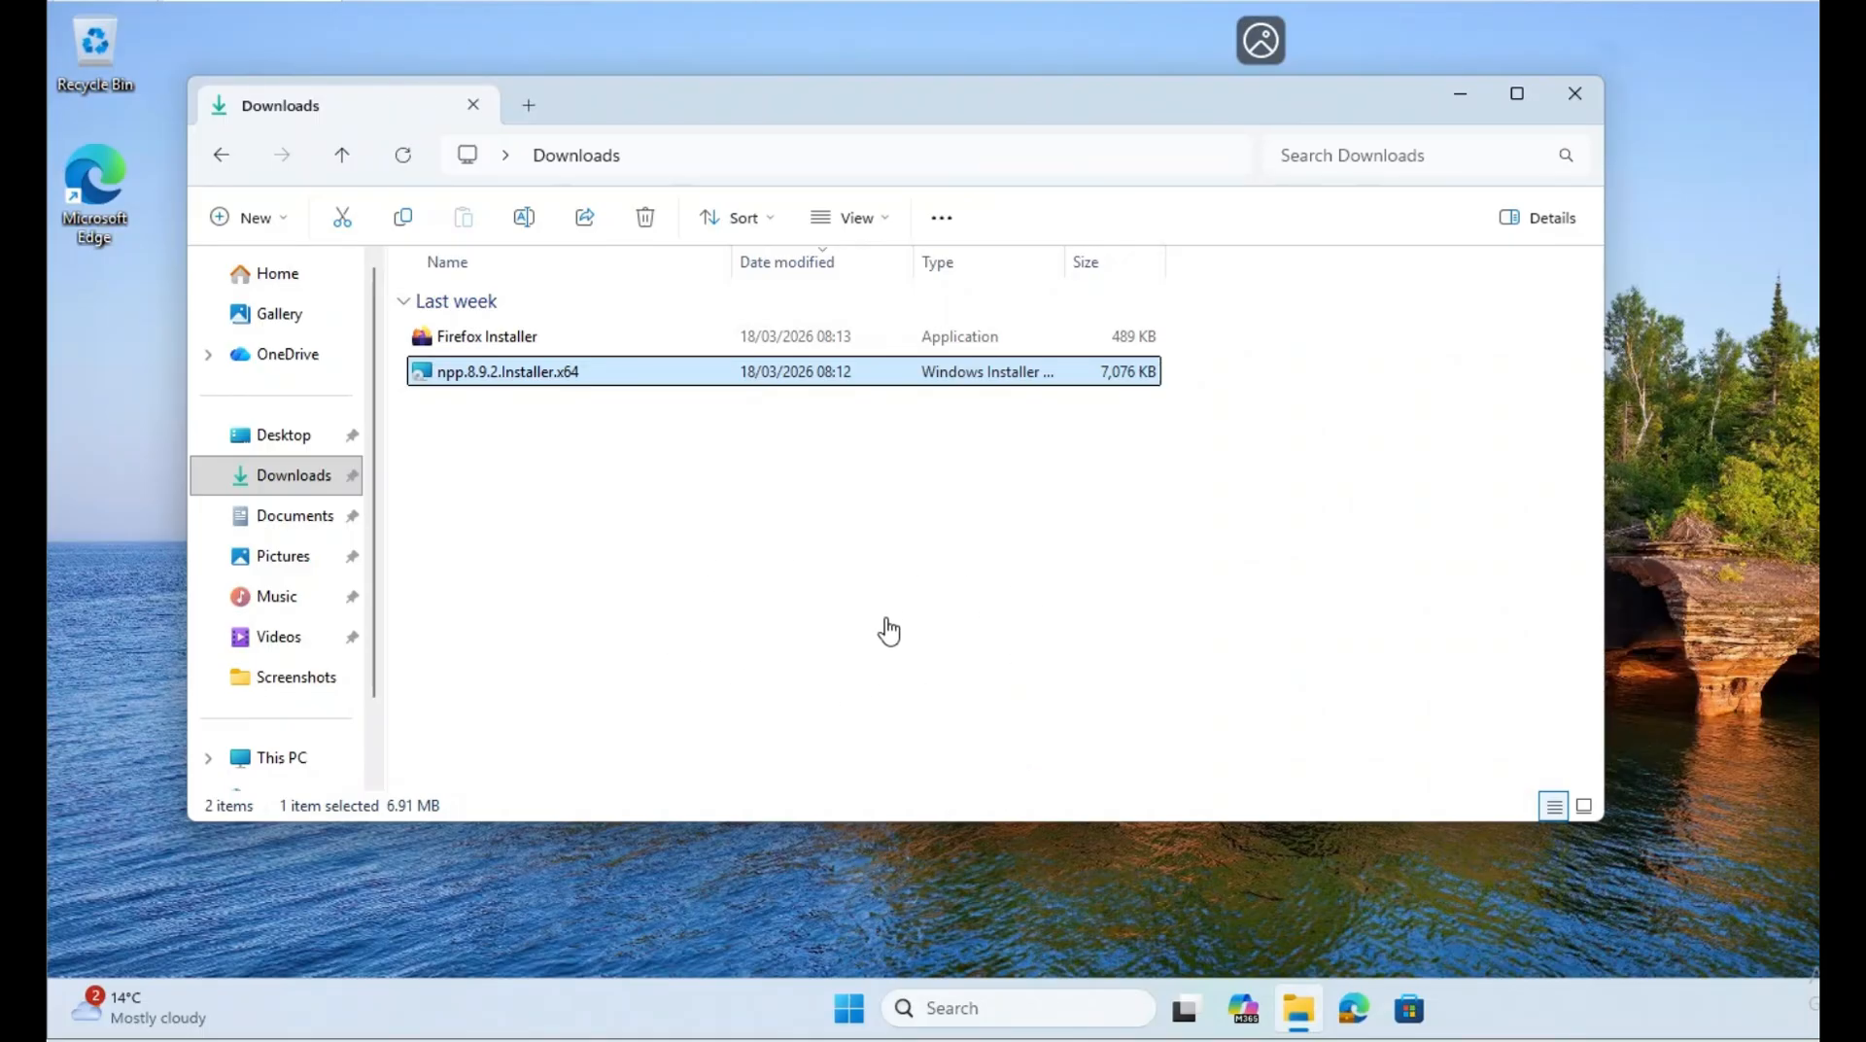
- On the Windows client, run npp.8.9.2.Installer.x64 from Downloads with elevated access and enter the business justification "I need notepad ++"
{"action": "right_click", "coordinate": [554, 386]}
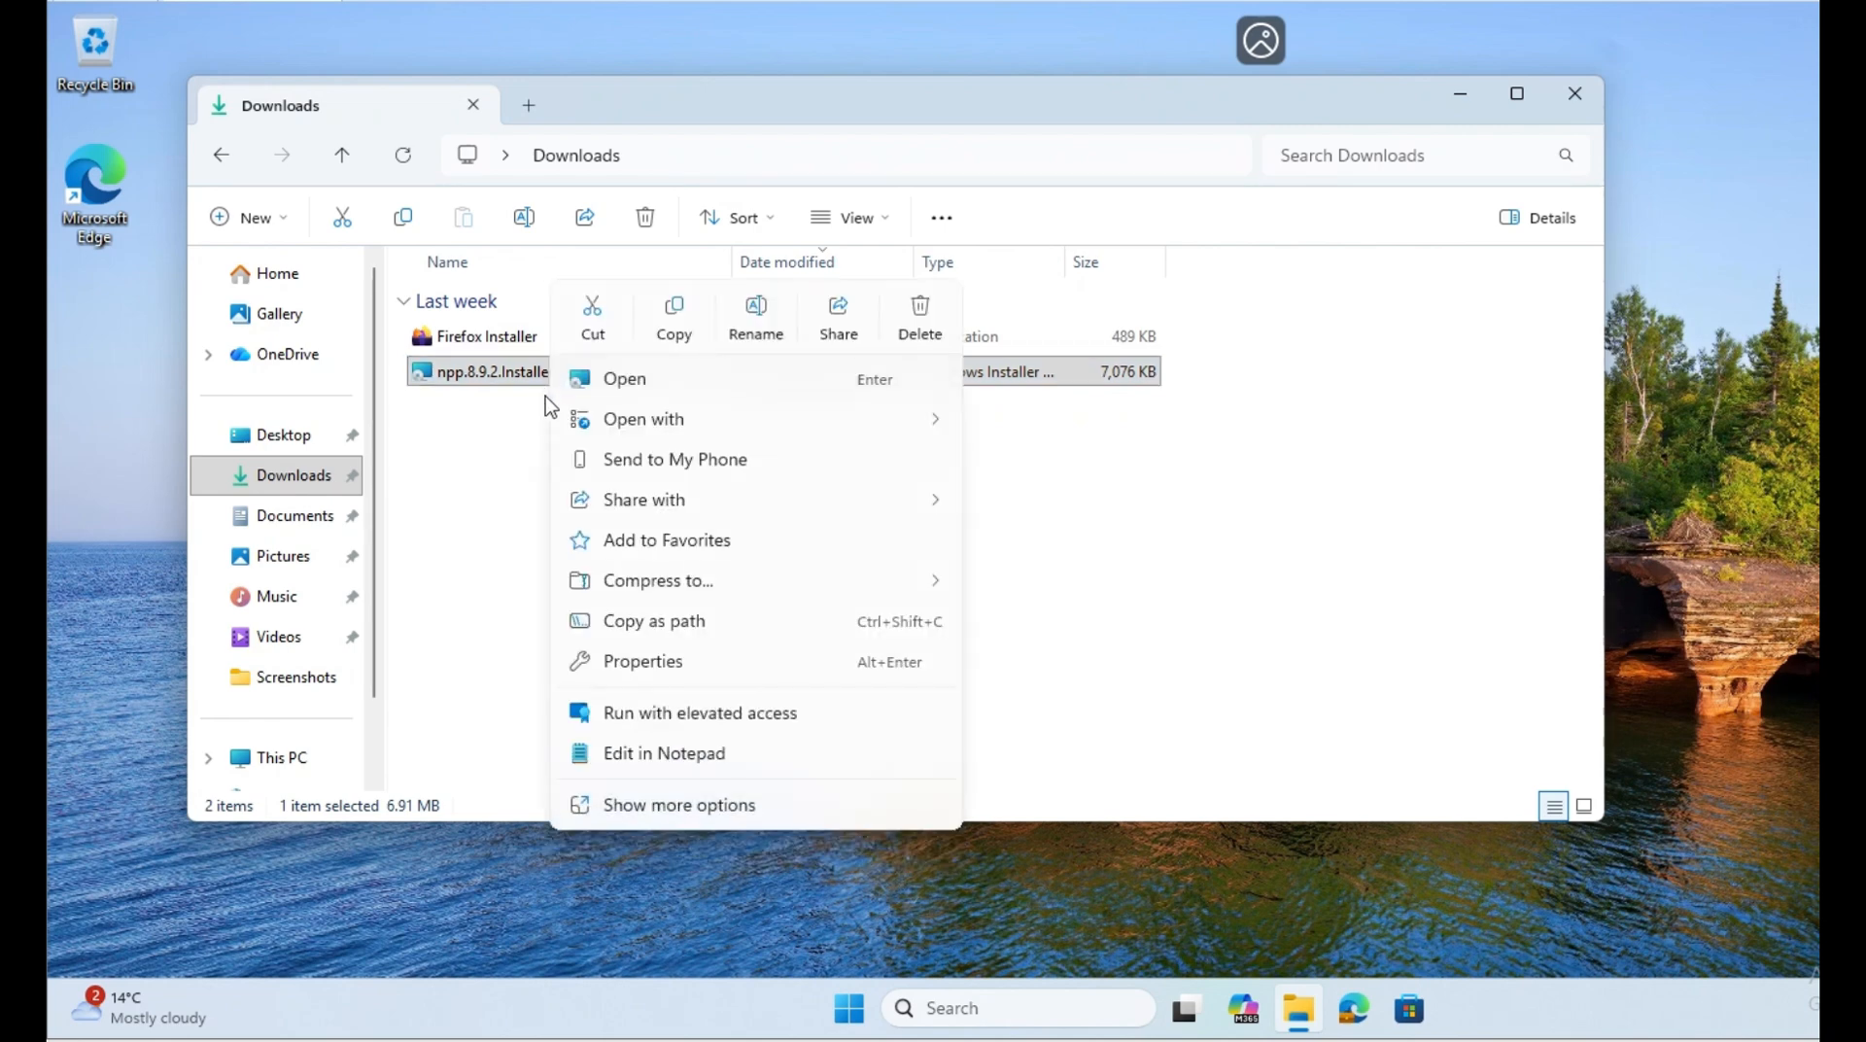
{"action": "left_click", "coordinate": [780, 720]}
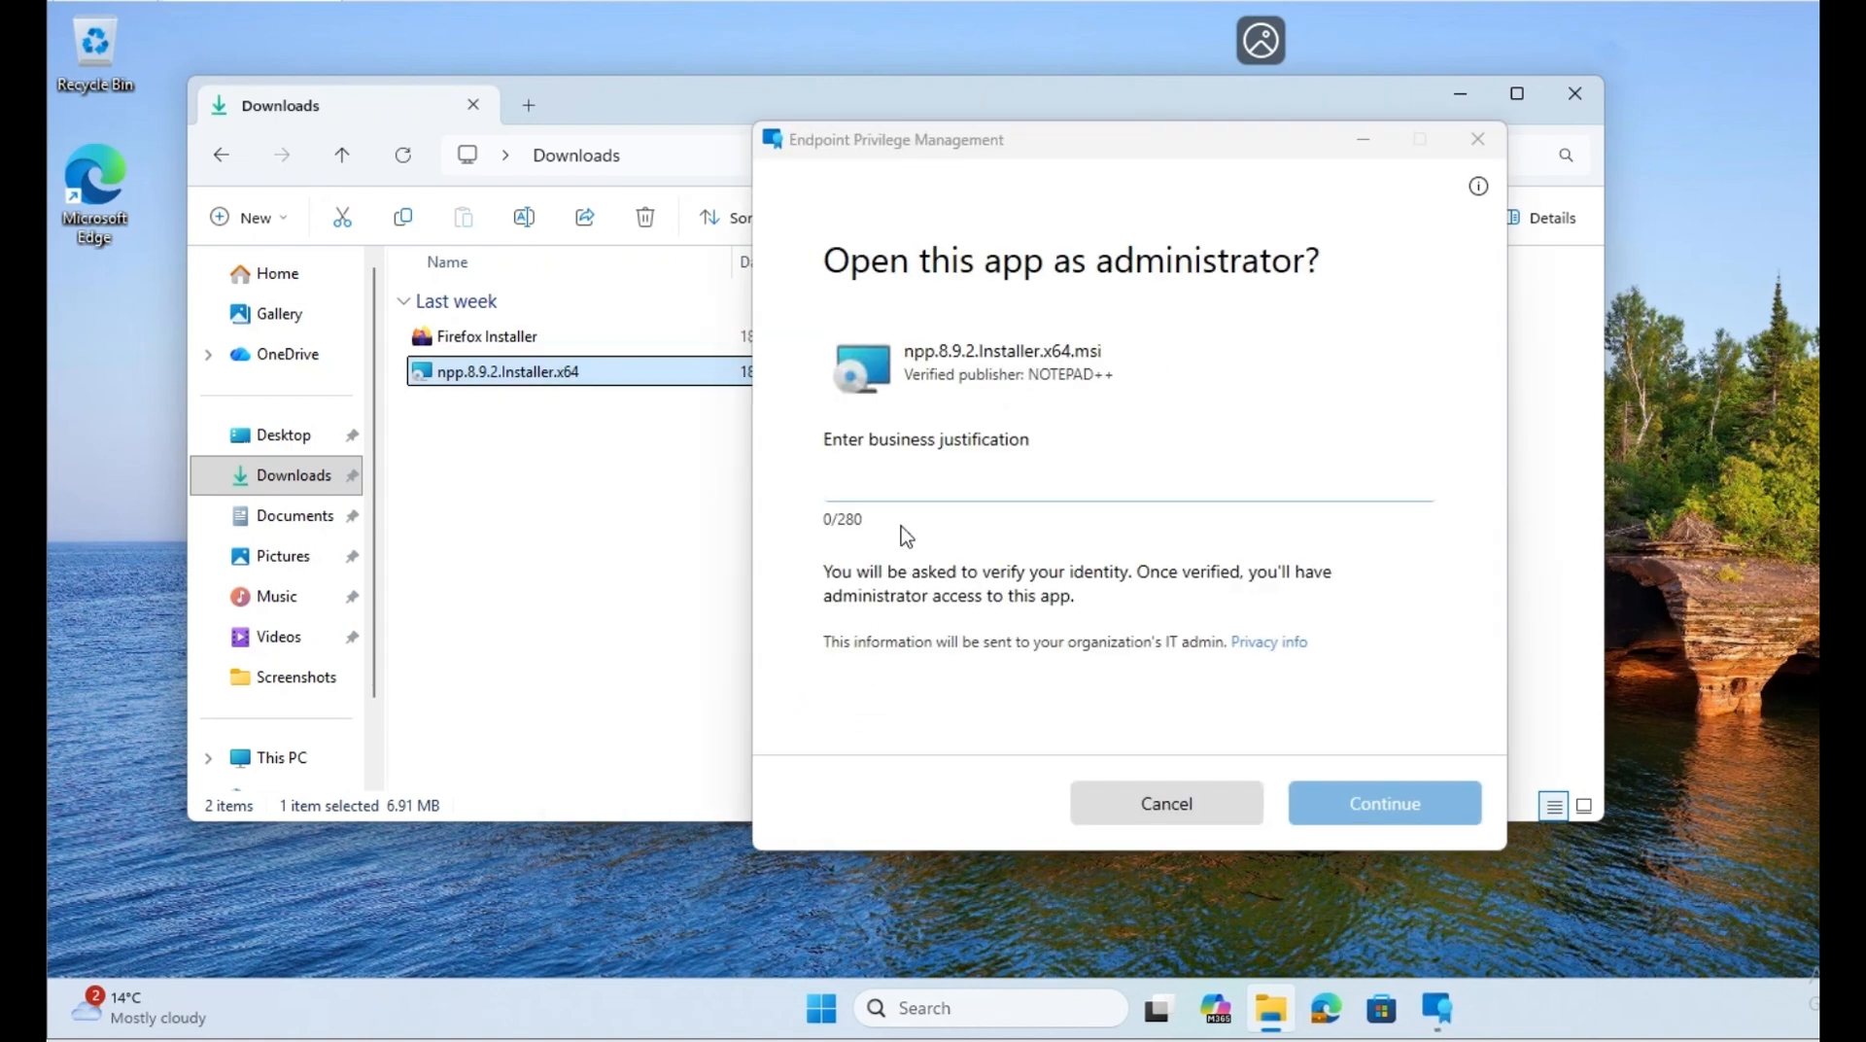
{"action": "left_click", "coordinate": [909, 477]}
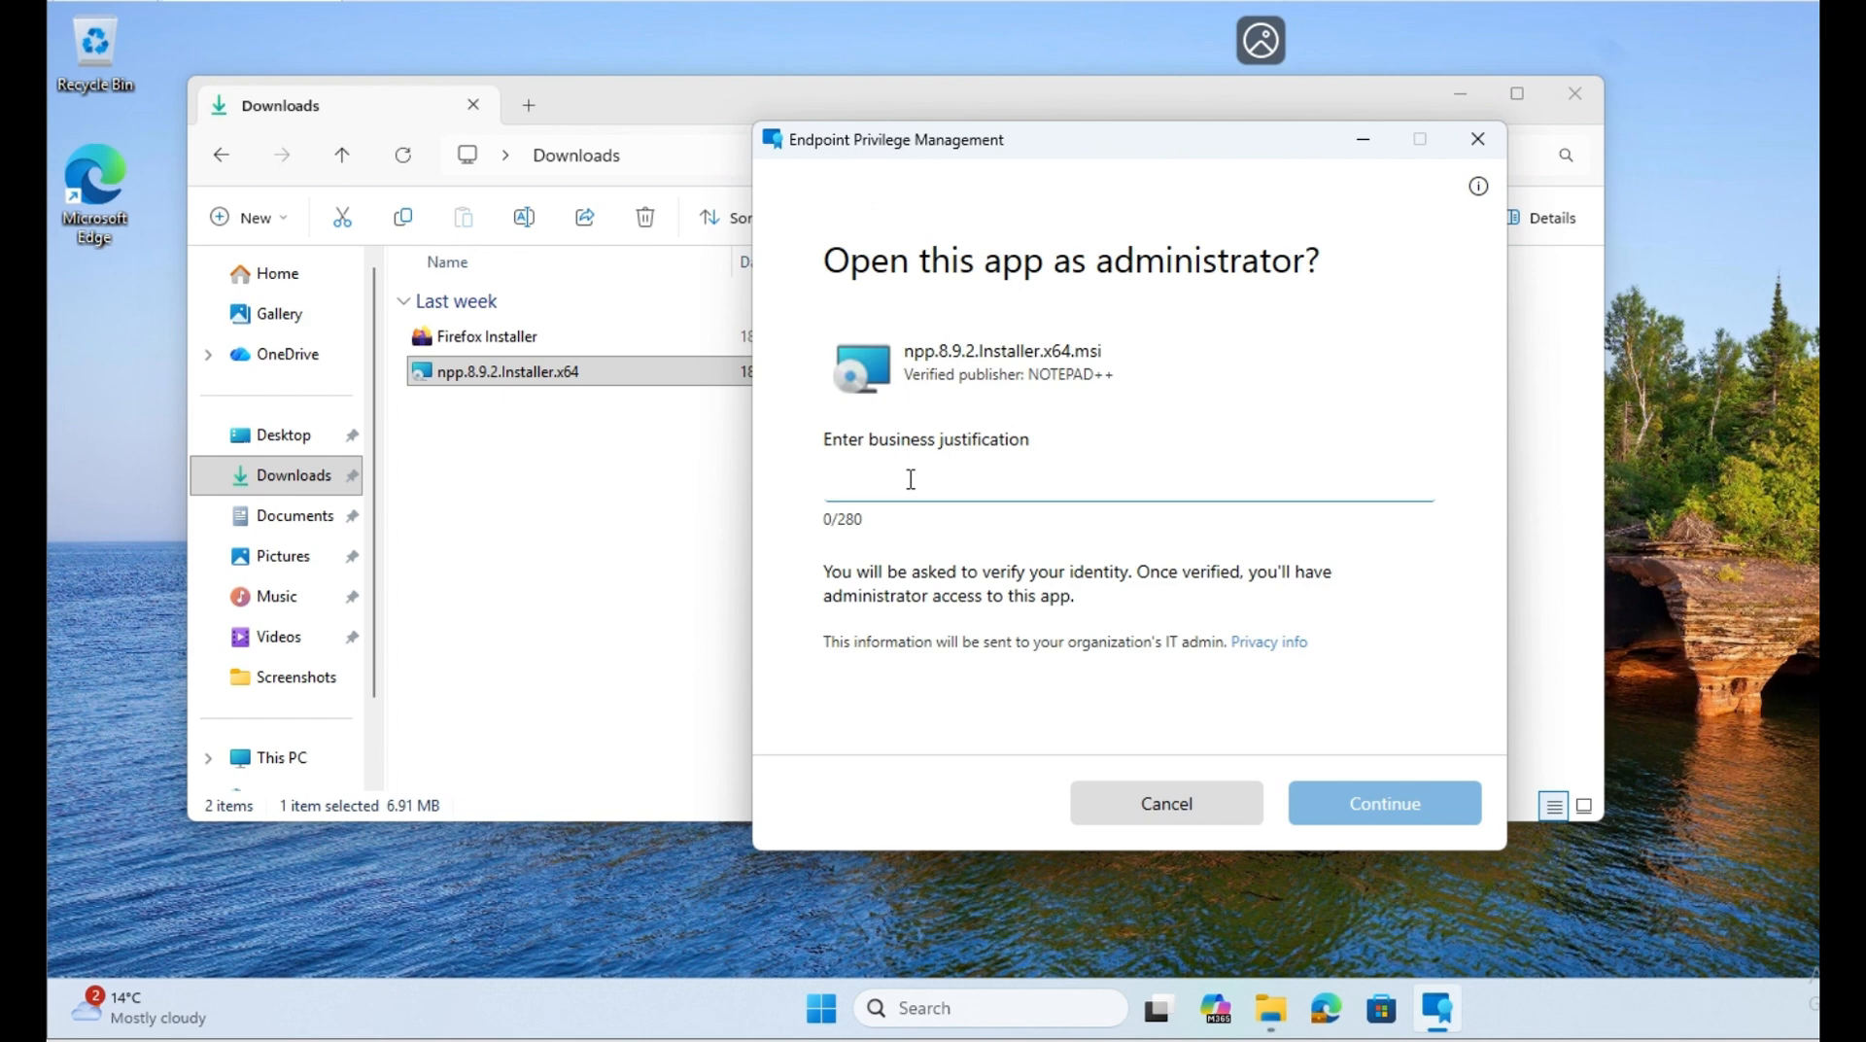
{"action": "type", "text": "I"}
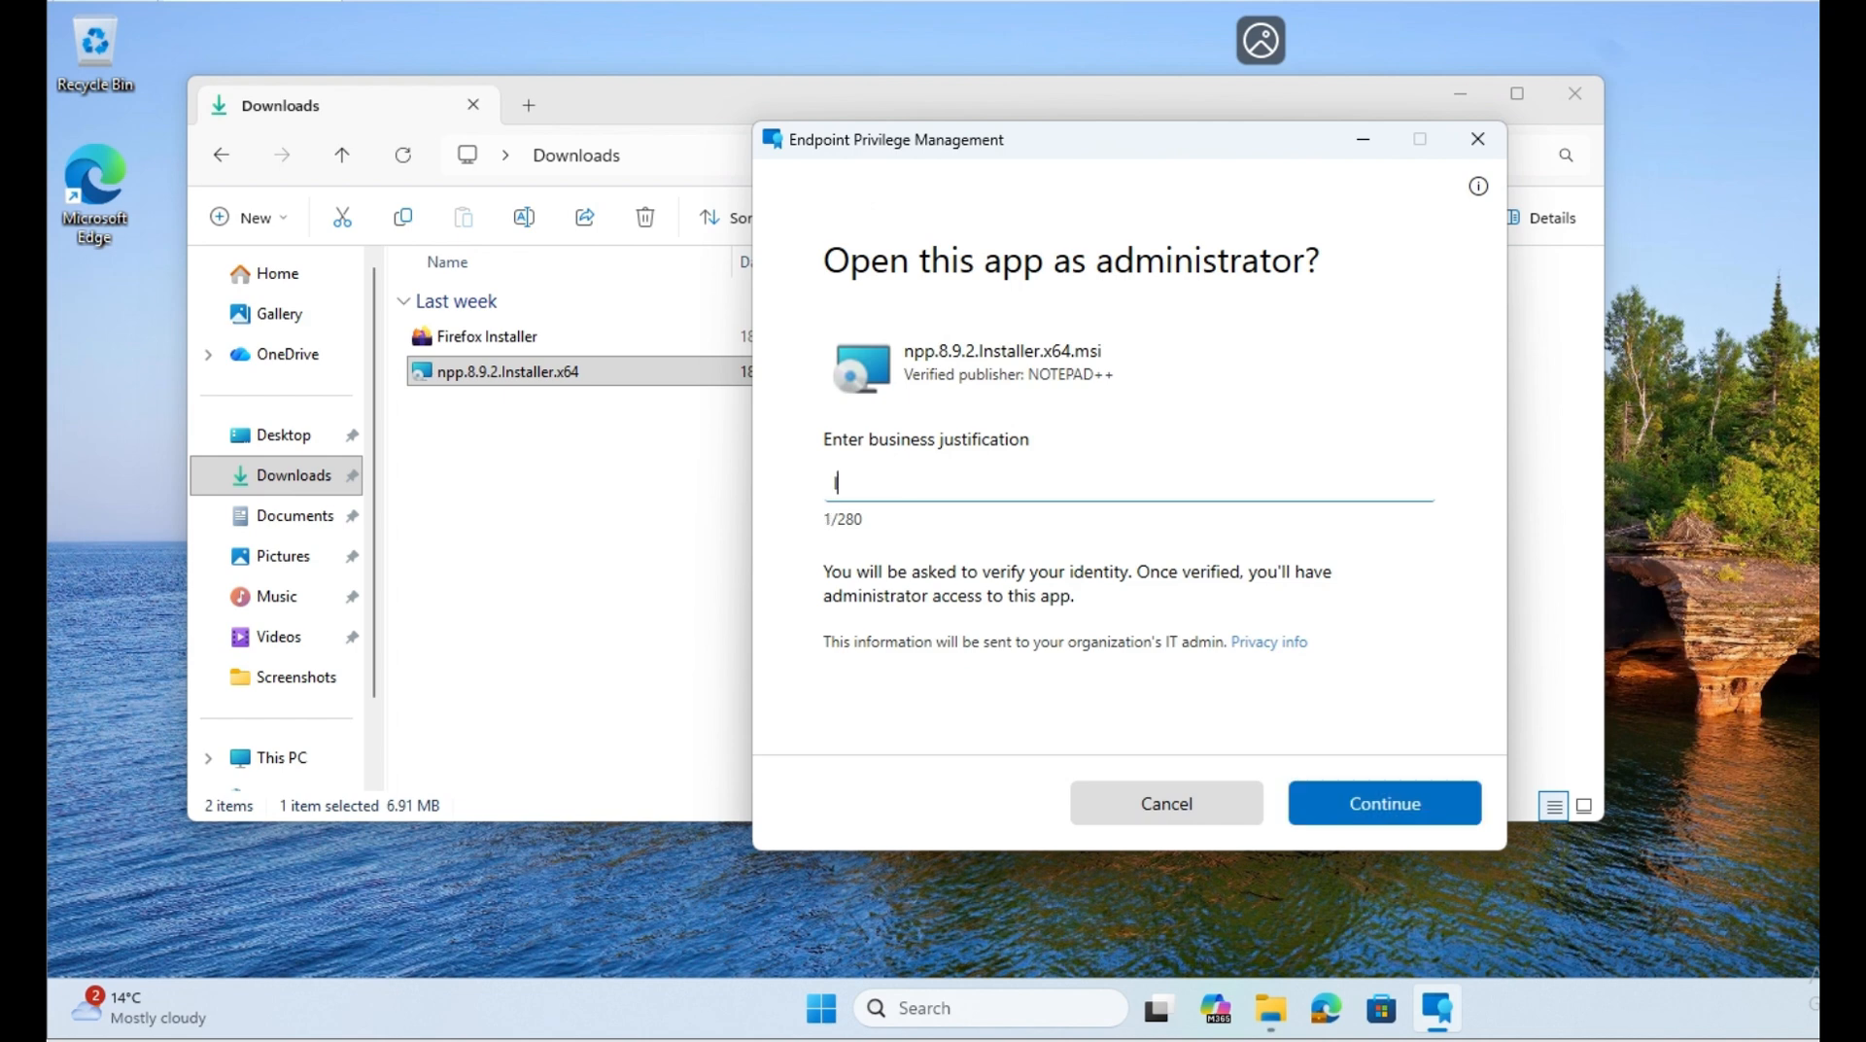
{"action": "type", "text": " need notepad ++"}
- Submit the elevation justification and verify the identity by entering the account PIN
{"action": "left_click", "coordinate": [1409, 811]}
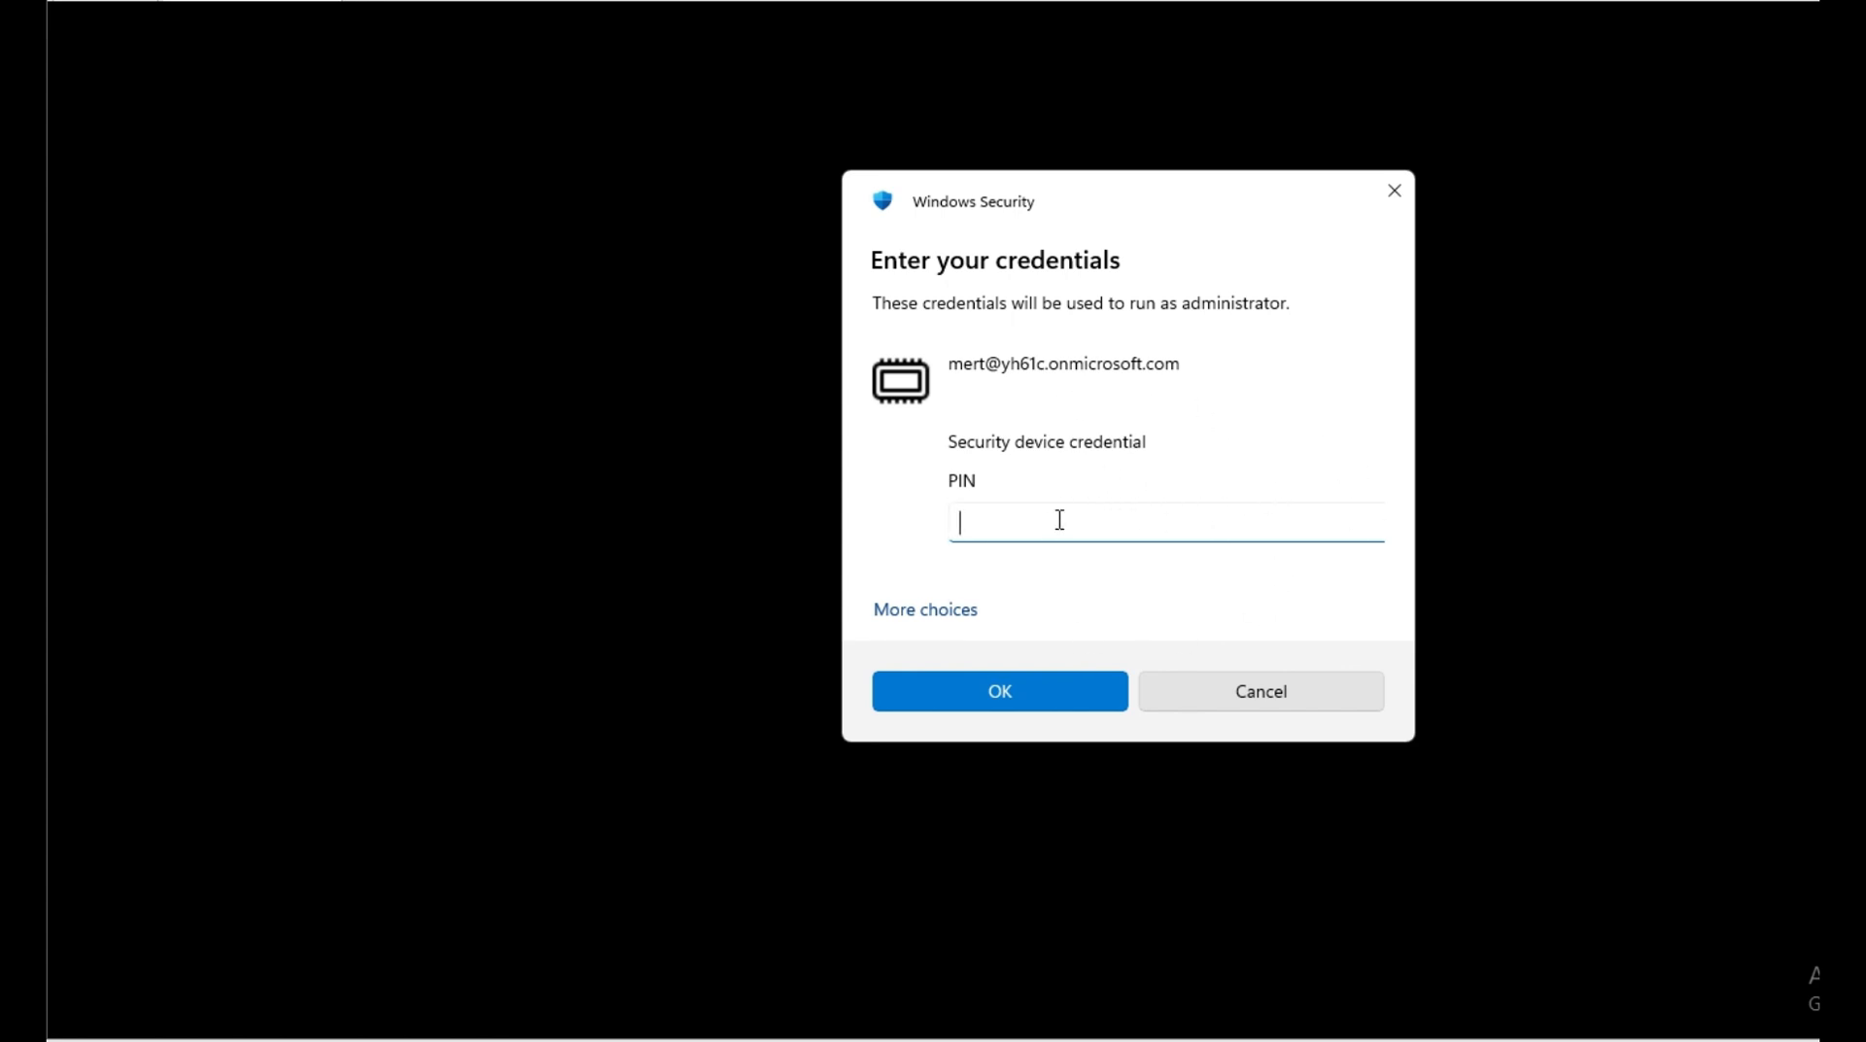
{"action": "type", "text": "******"}
{"action": "left_click", "coordinate": [999, 688]}
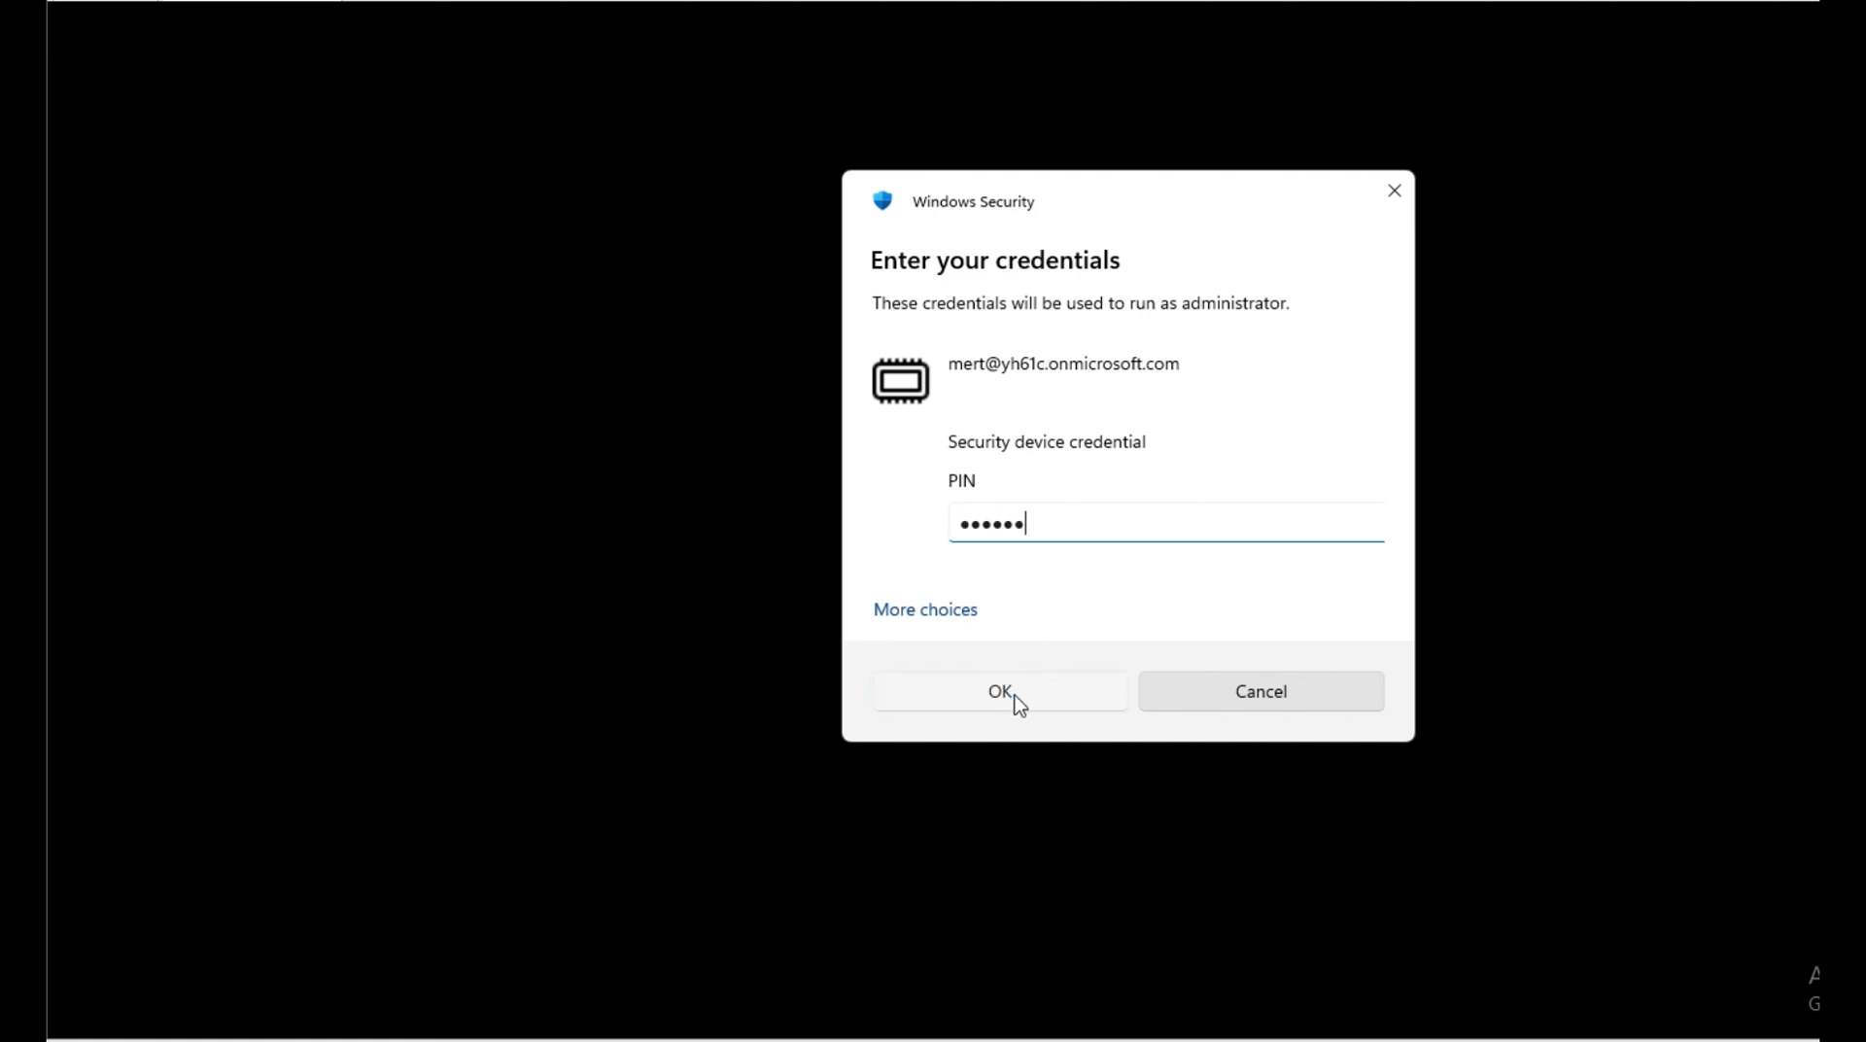